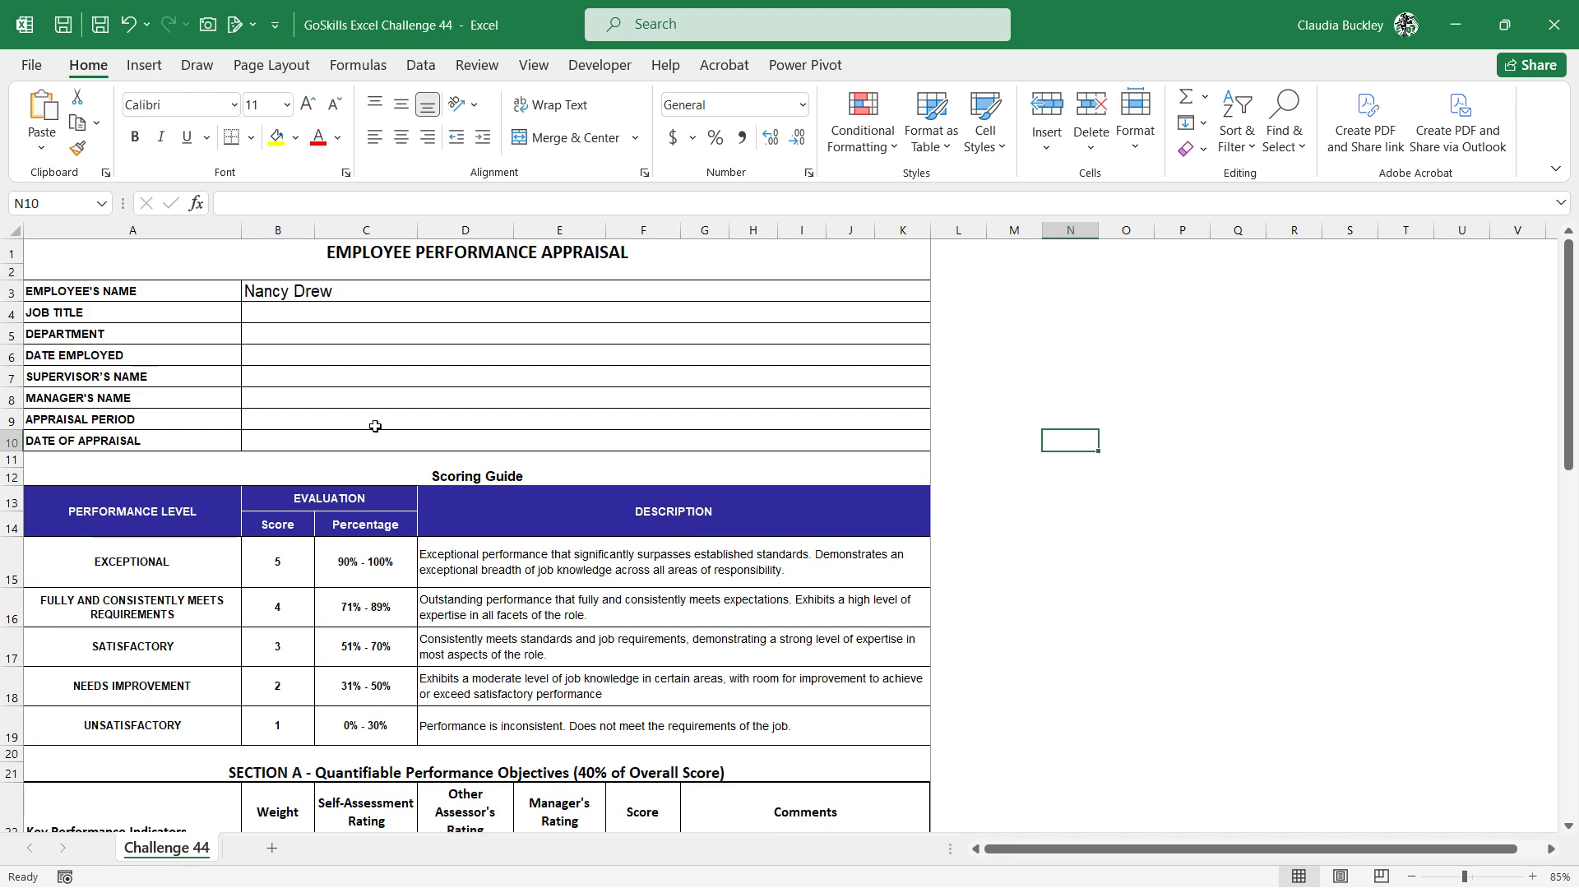
Enter a score formula in F23 that divides the sum of ratings C23:E23 by 15 when D23 is greater than 0
scroll(375, 426, "down", 1)
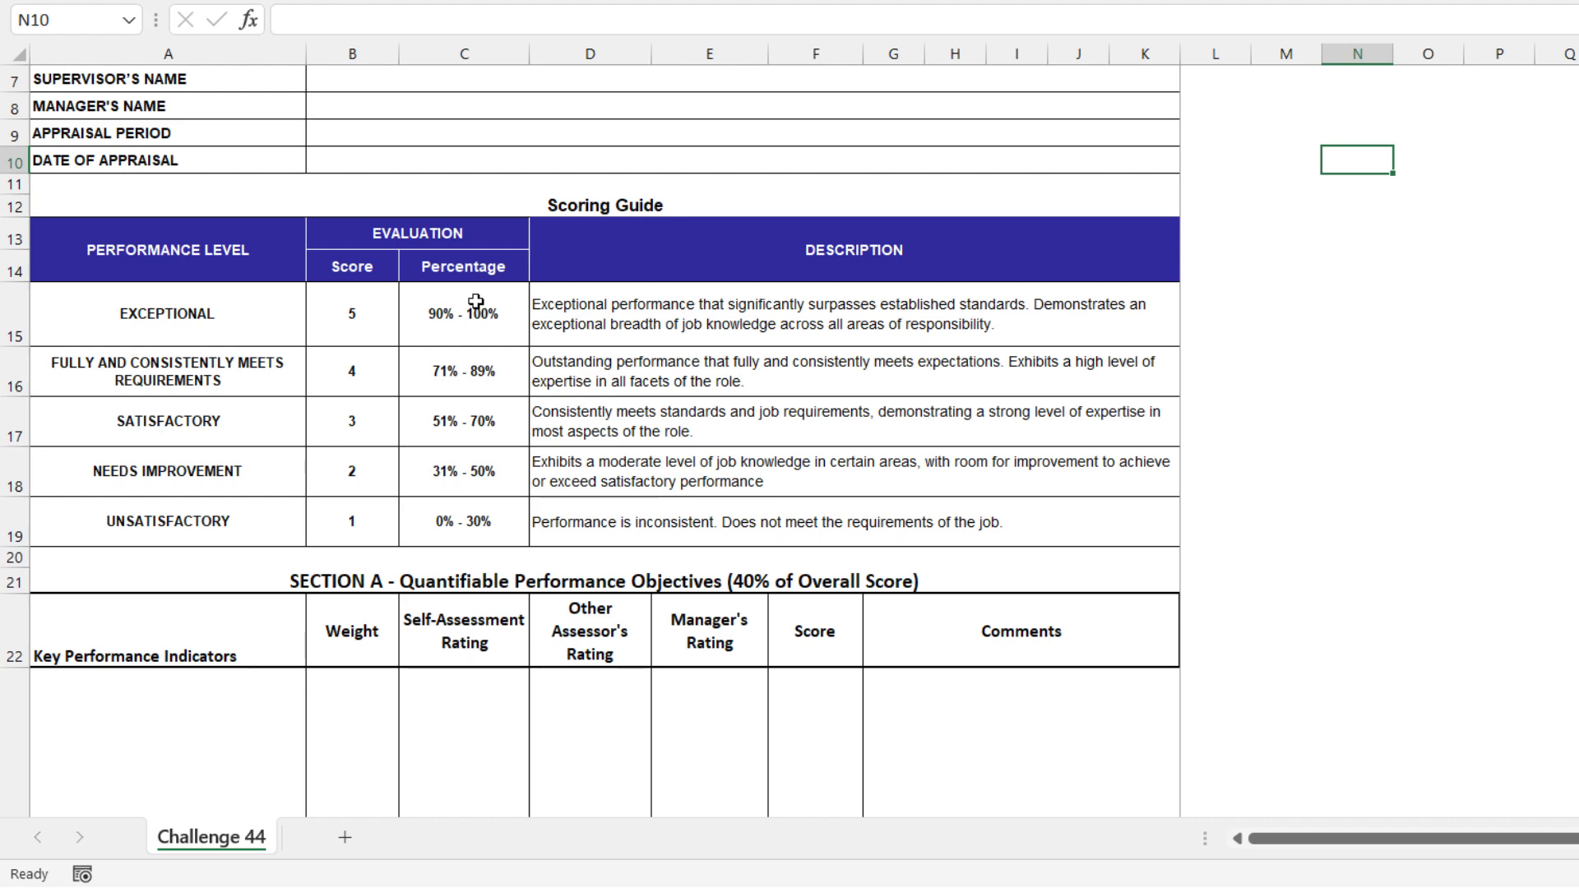
scroll(475, 302, "down", 1)
left_click(837, 689)
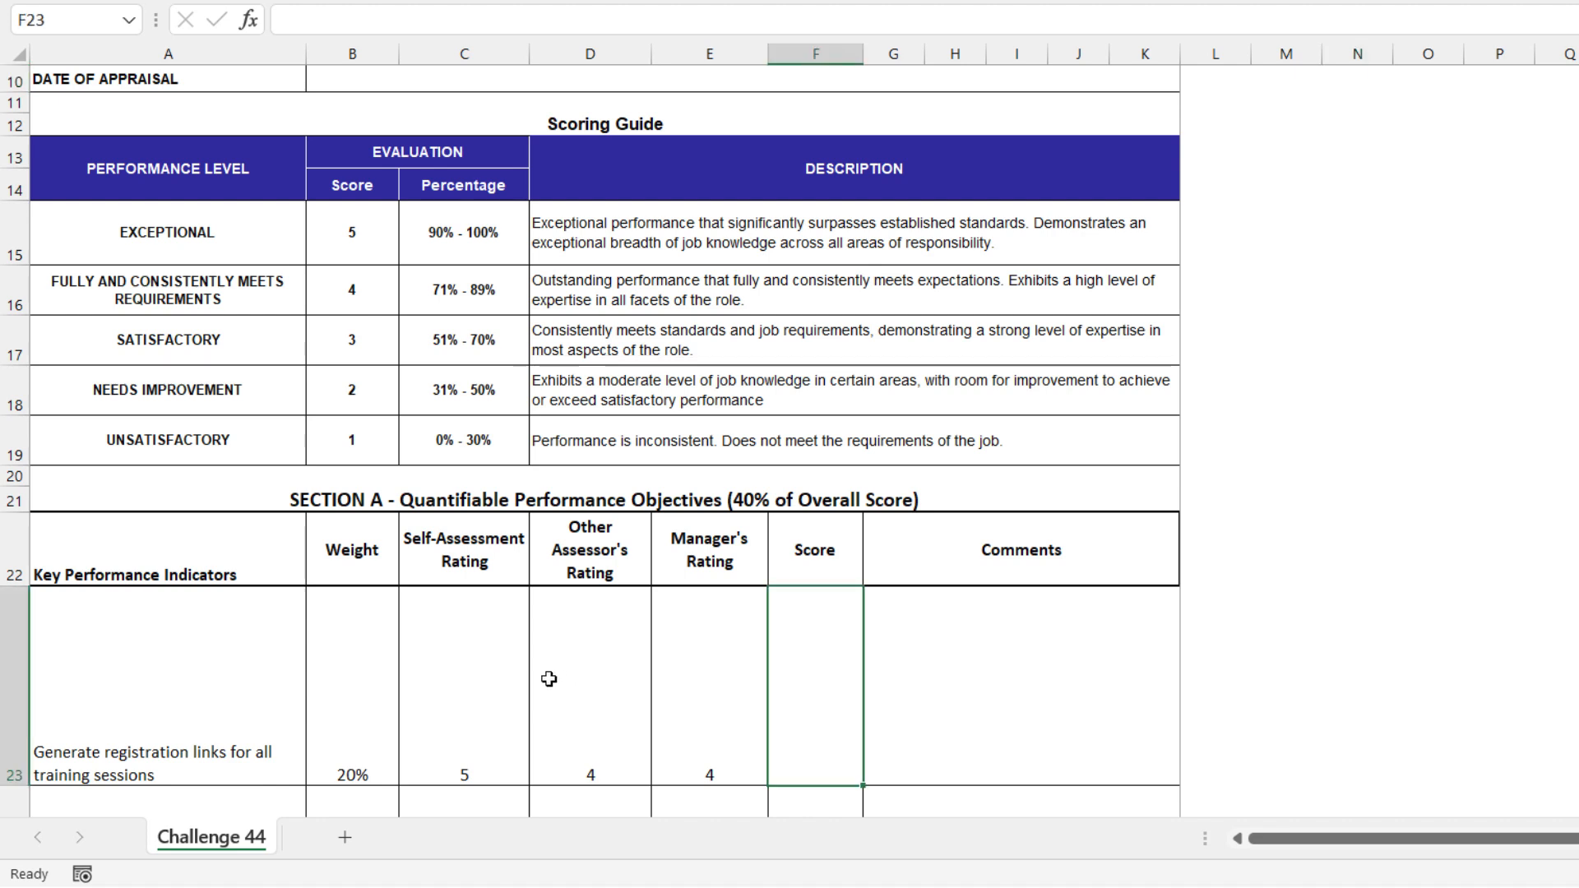
type("=if(")
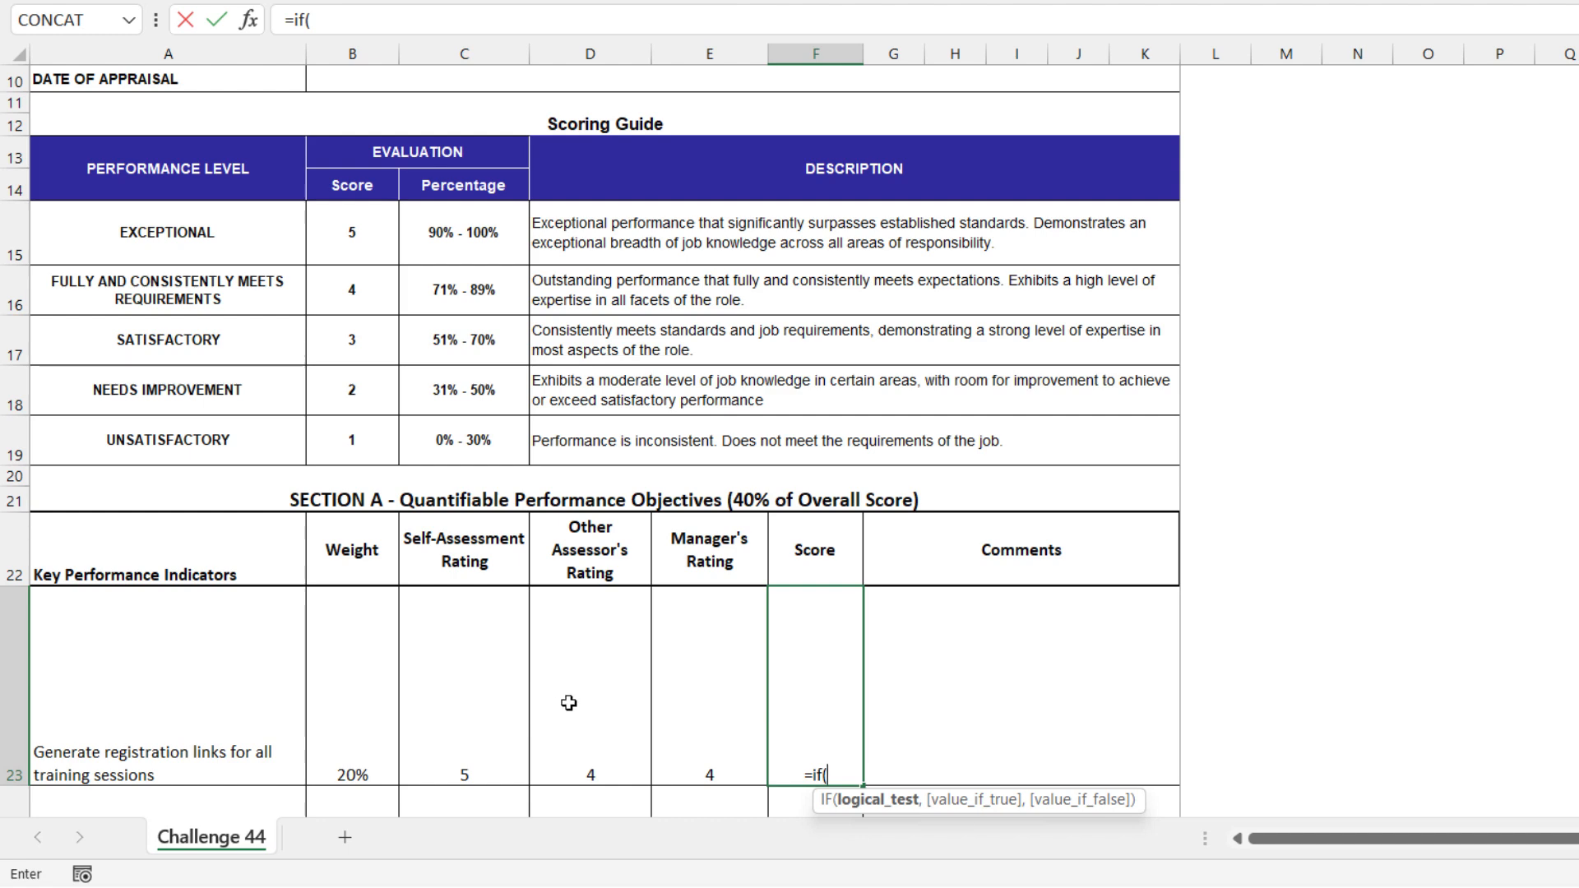
left_click(568, 703)
type(">")
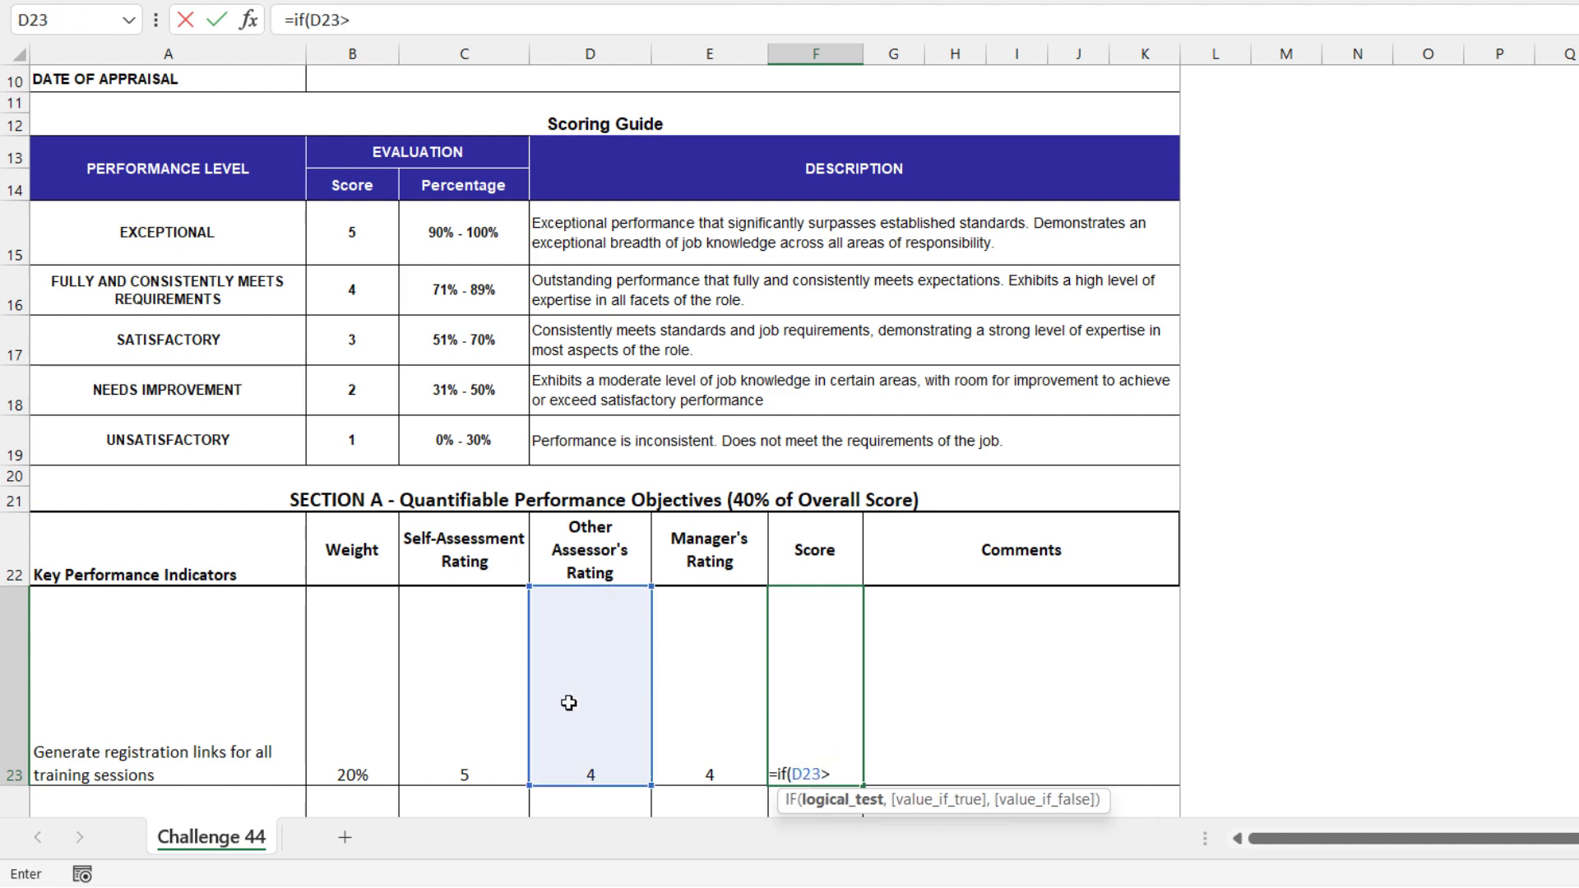
type("0,")
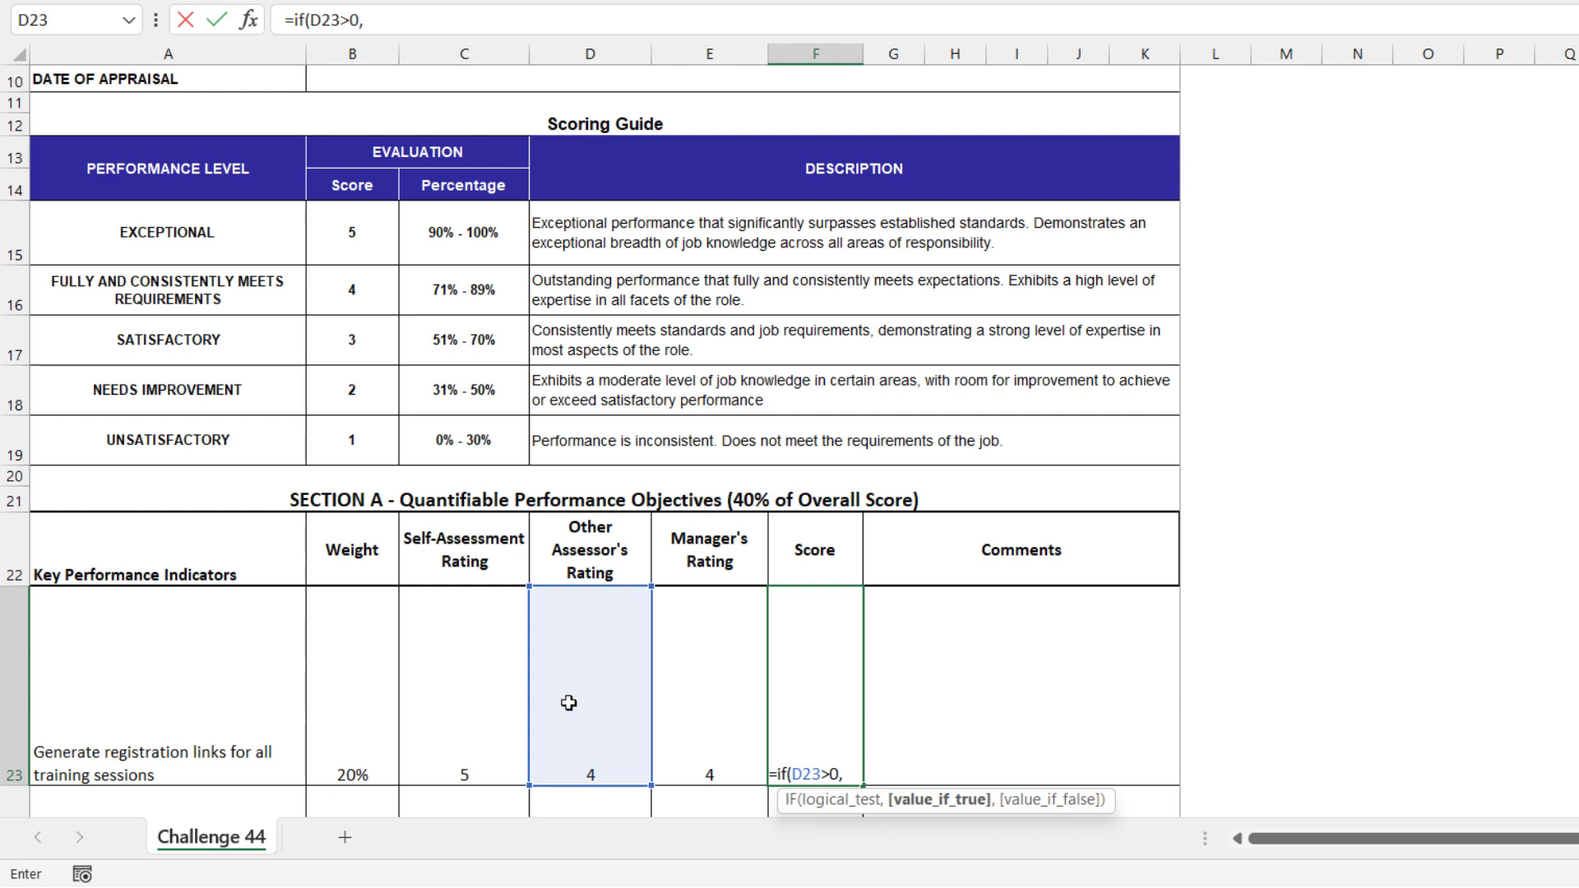
type("sum(")
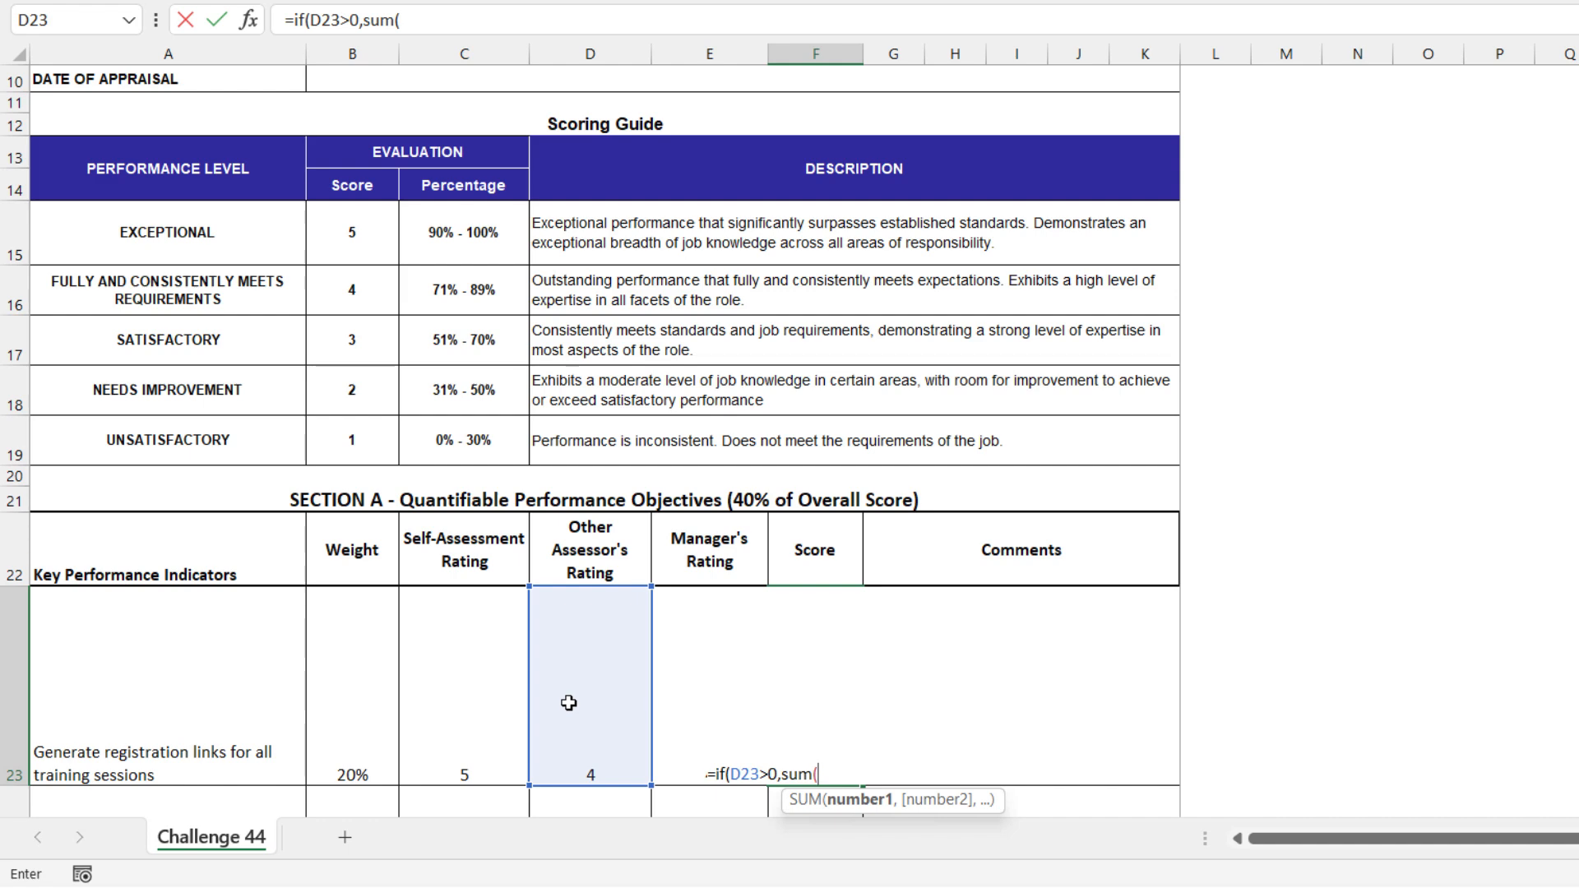
left_click_drag(454, 711, 706, 696)
type(")/1")
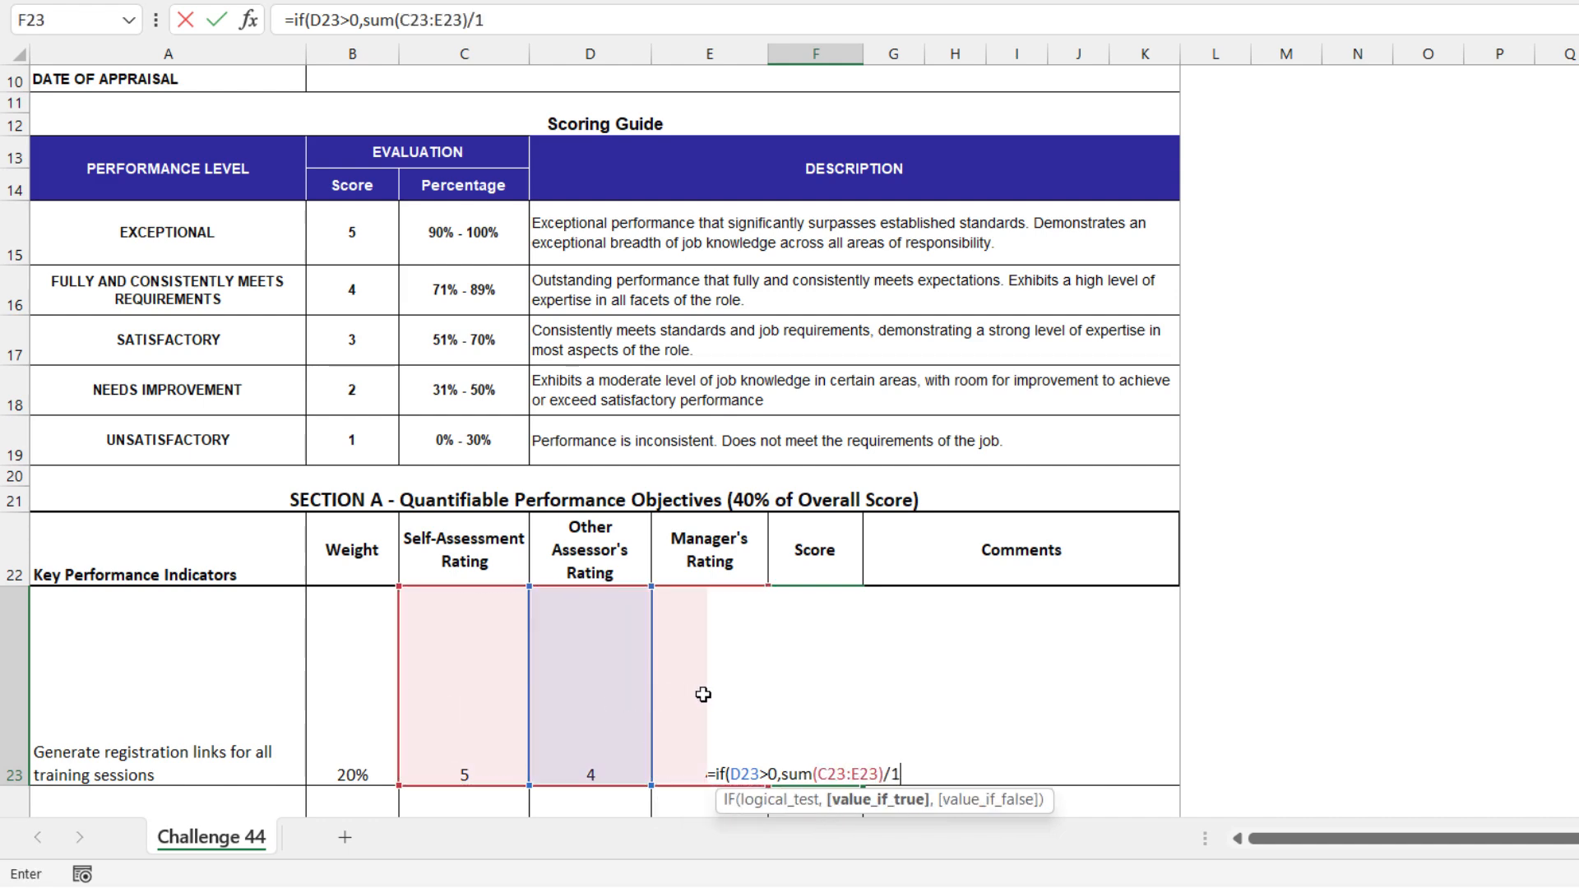
type("5")
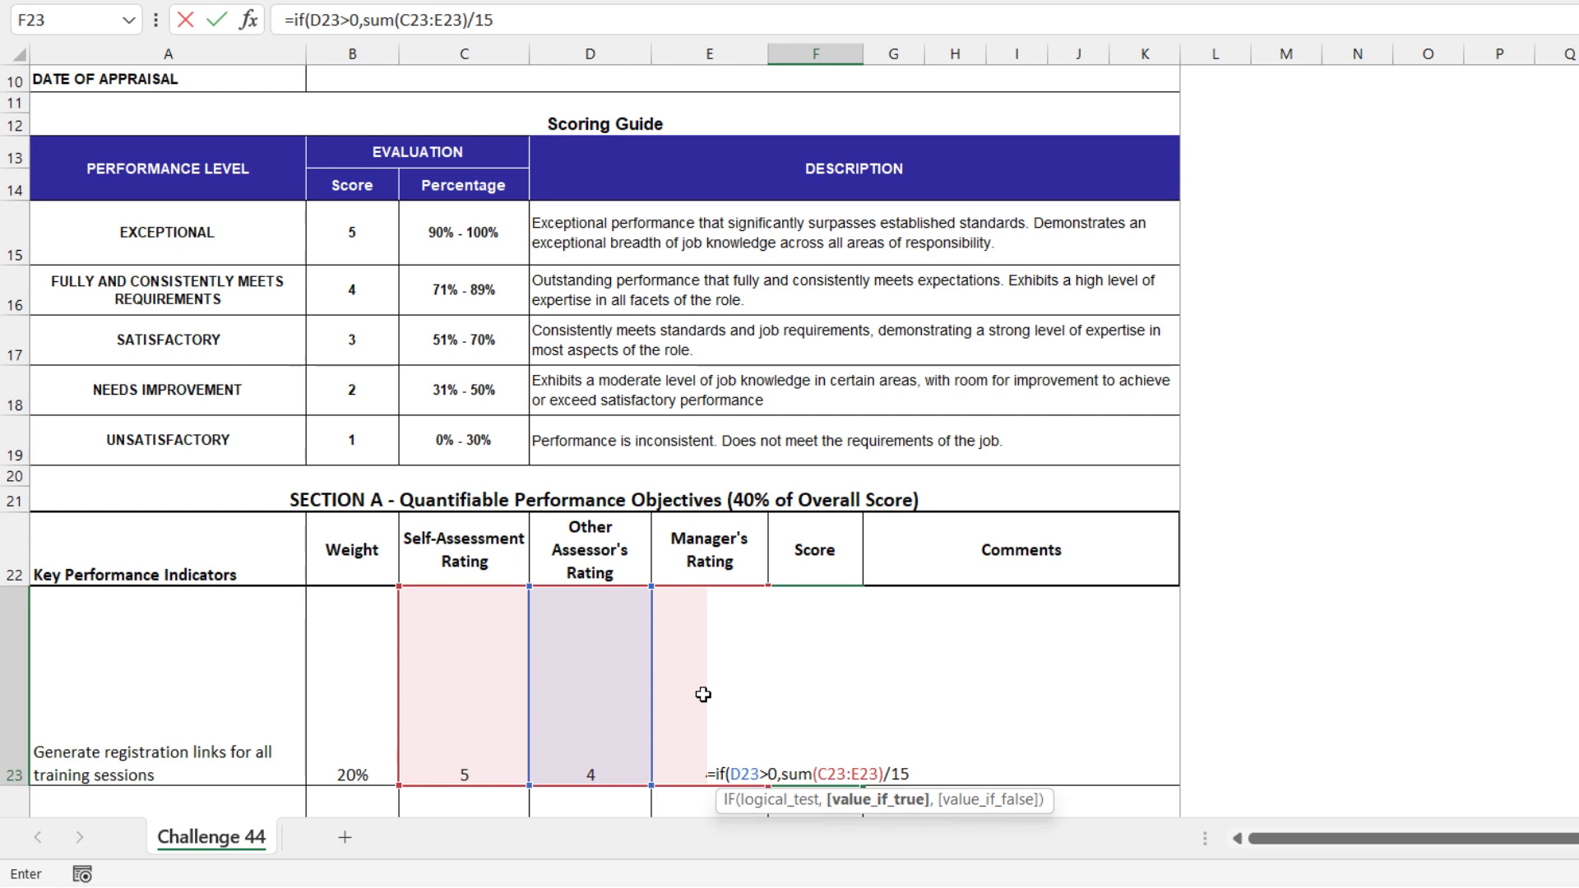
type(")")
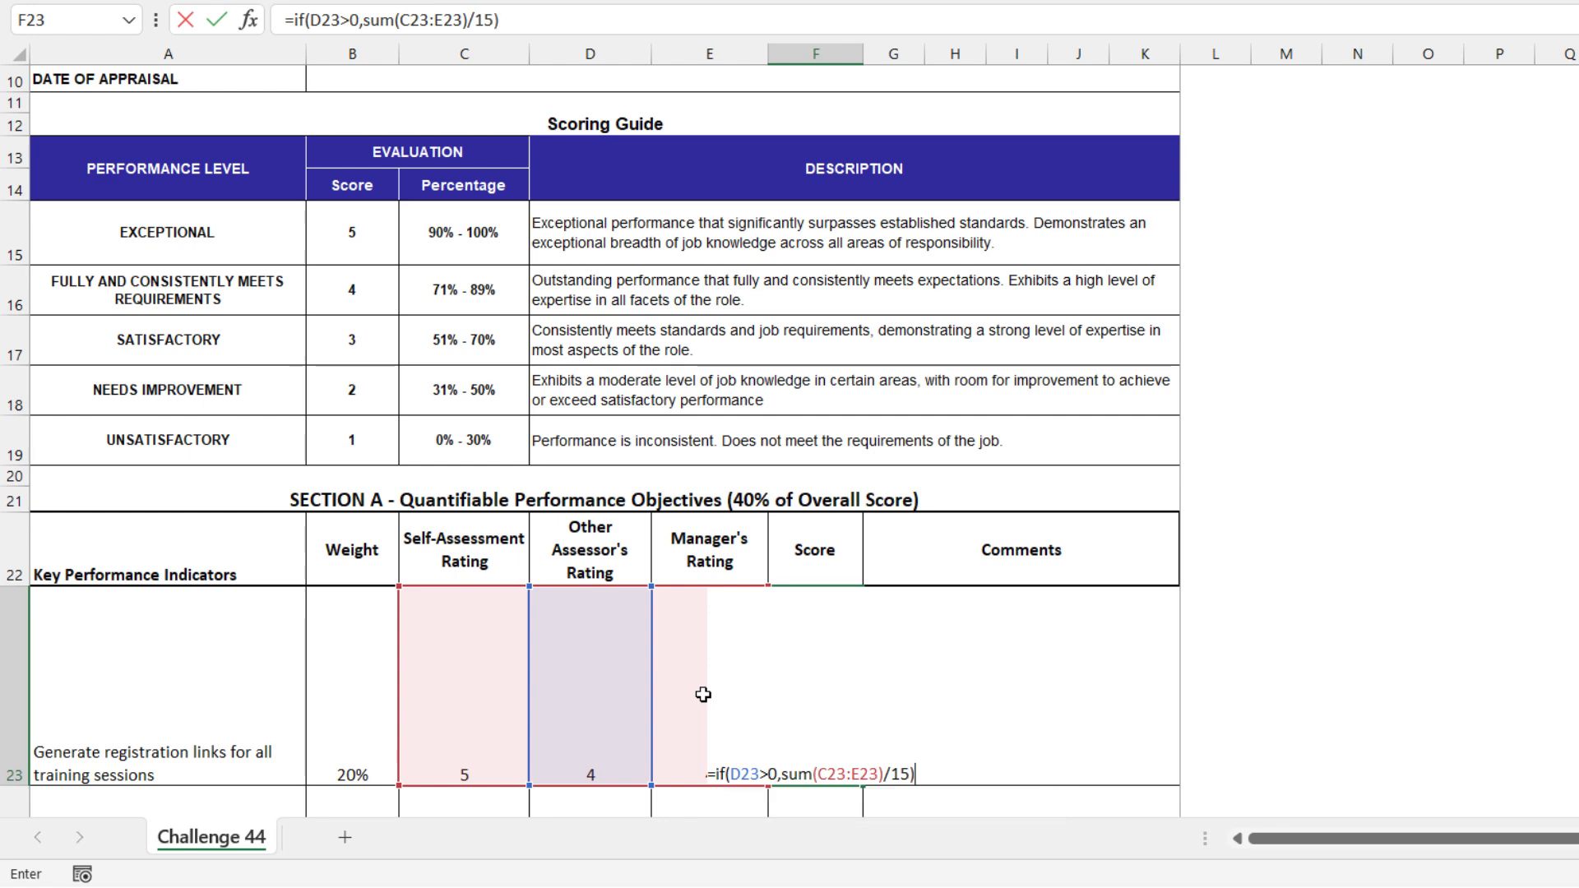
key("Return")
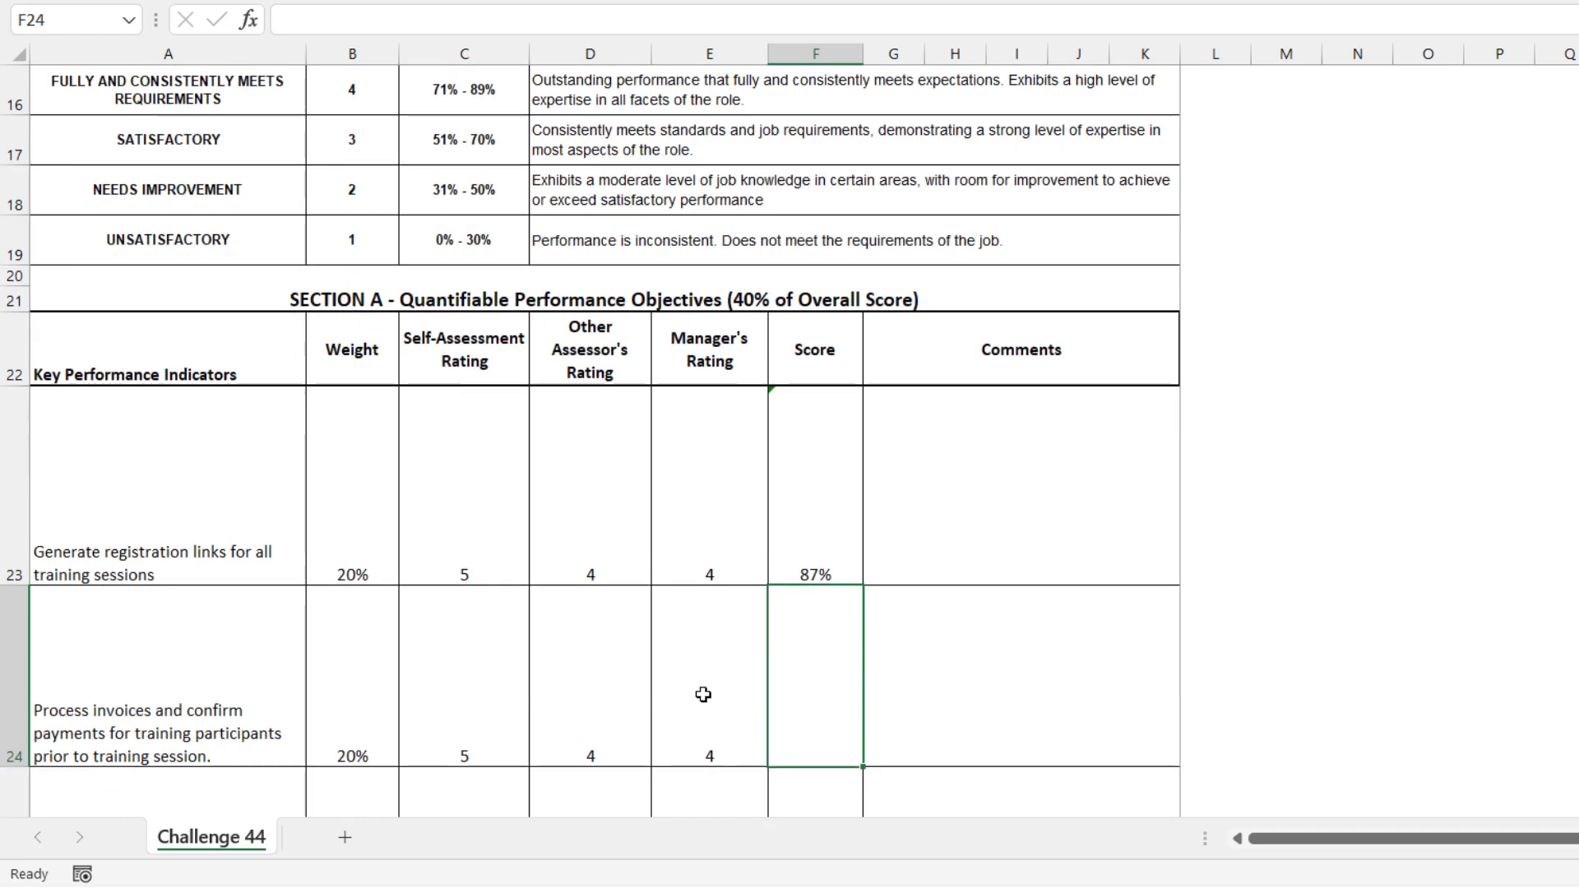
Set both the Other Assessor's Rating in D23 and the Manager's Rating in E23 to 5
key("Up")
key("Left")
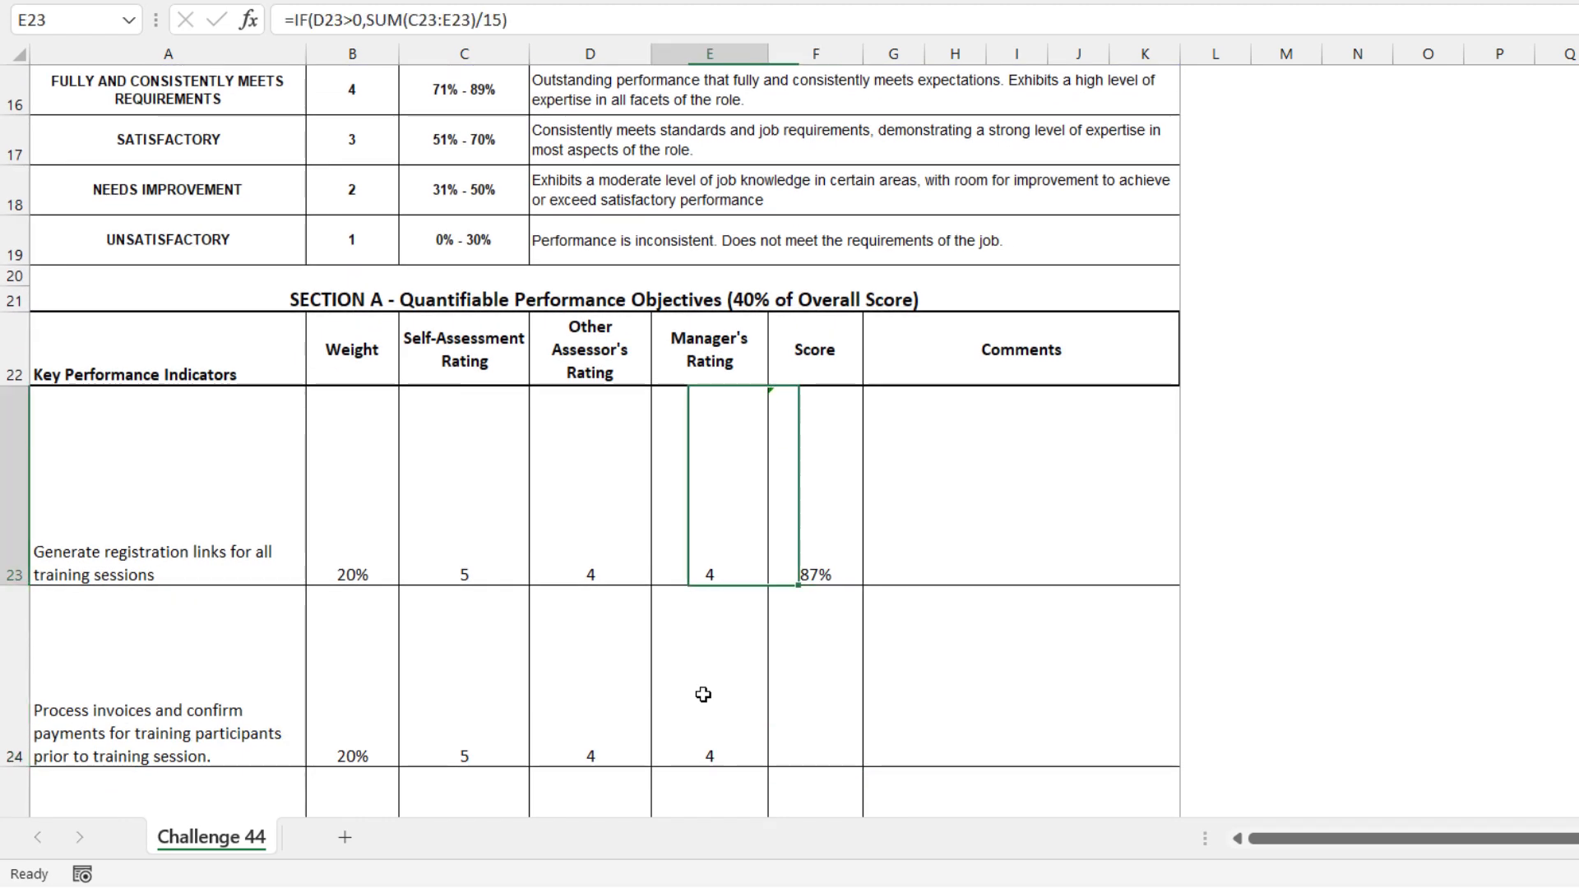
key("Left")
type("5")
key("Right")
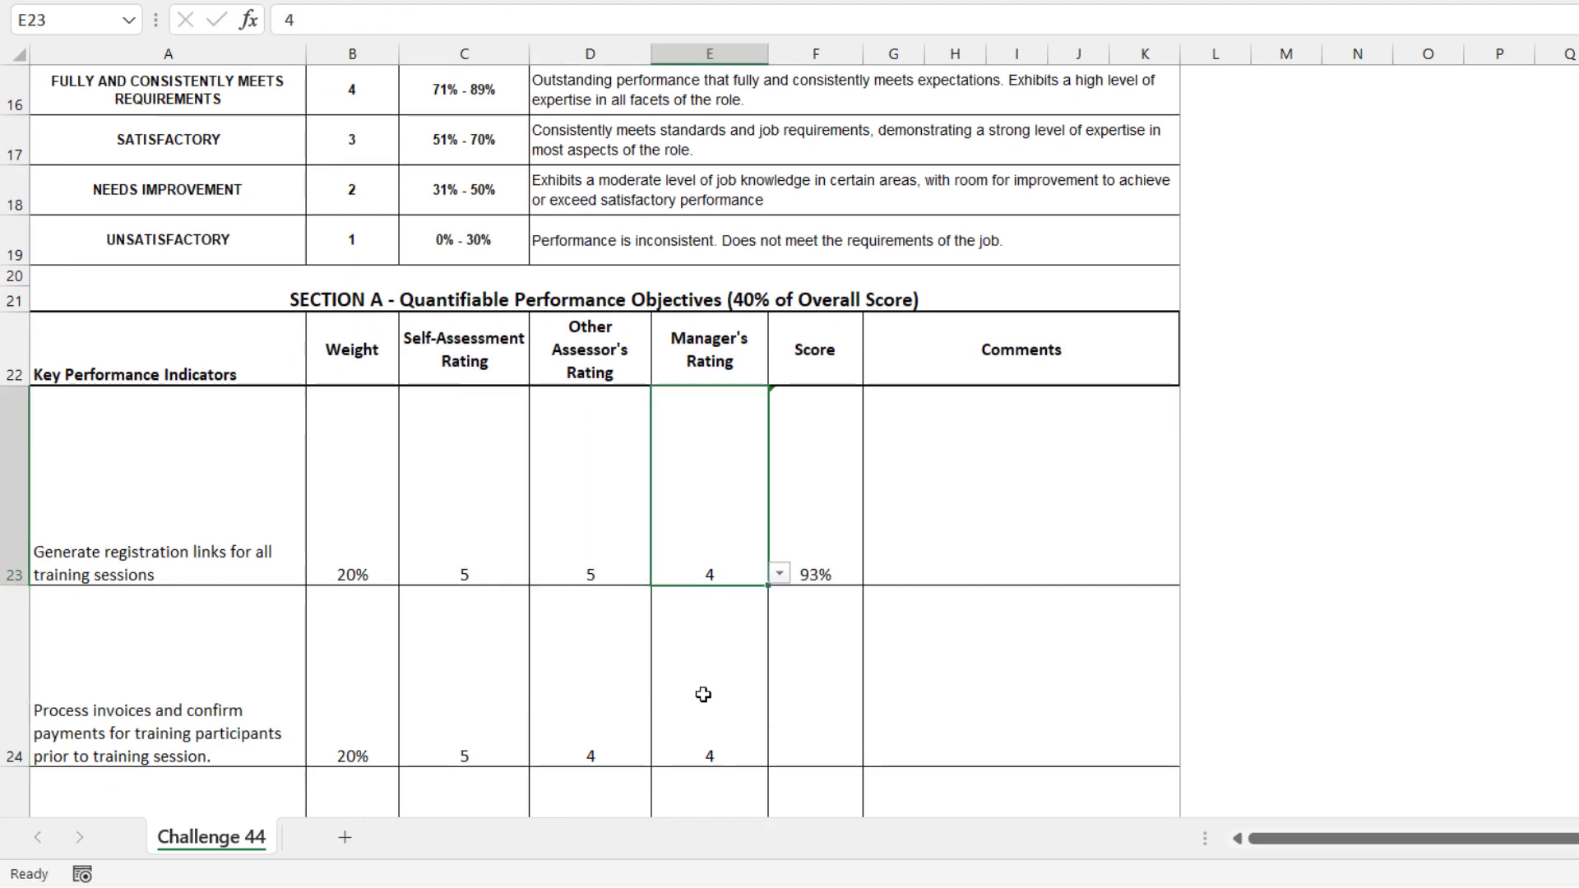
type("5")
key("Right")
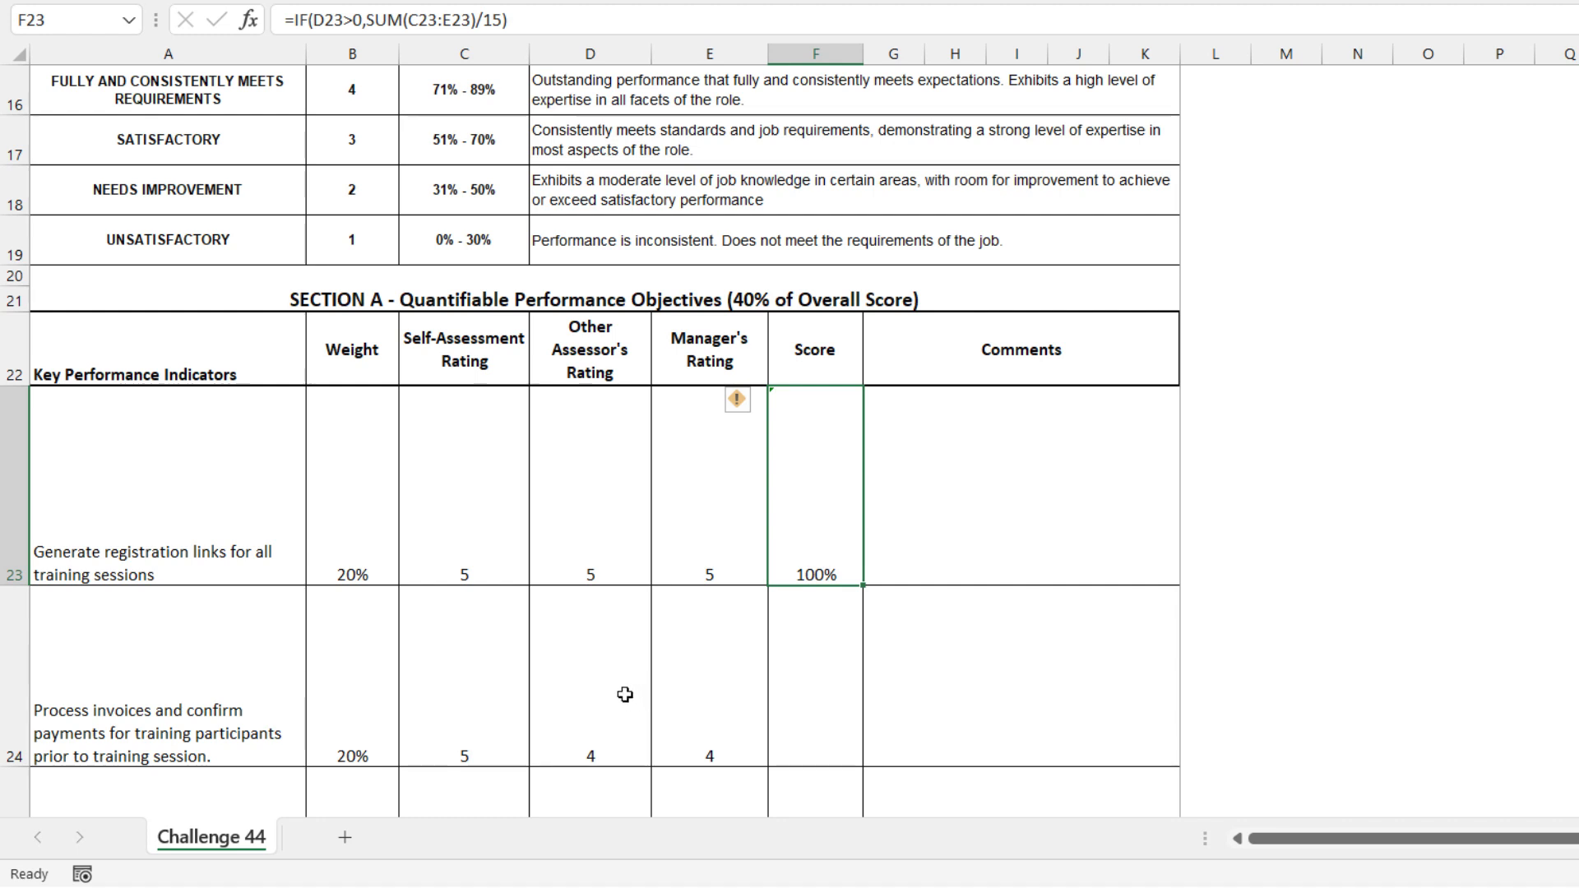
Edit the F23 formula so the bracketed SUM(C23:E23)/15 is multiplied by the weight in B23
left_click(371, 21)
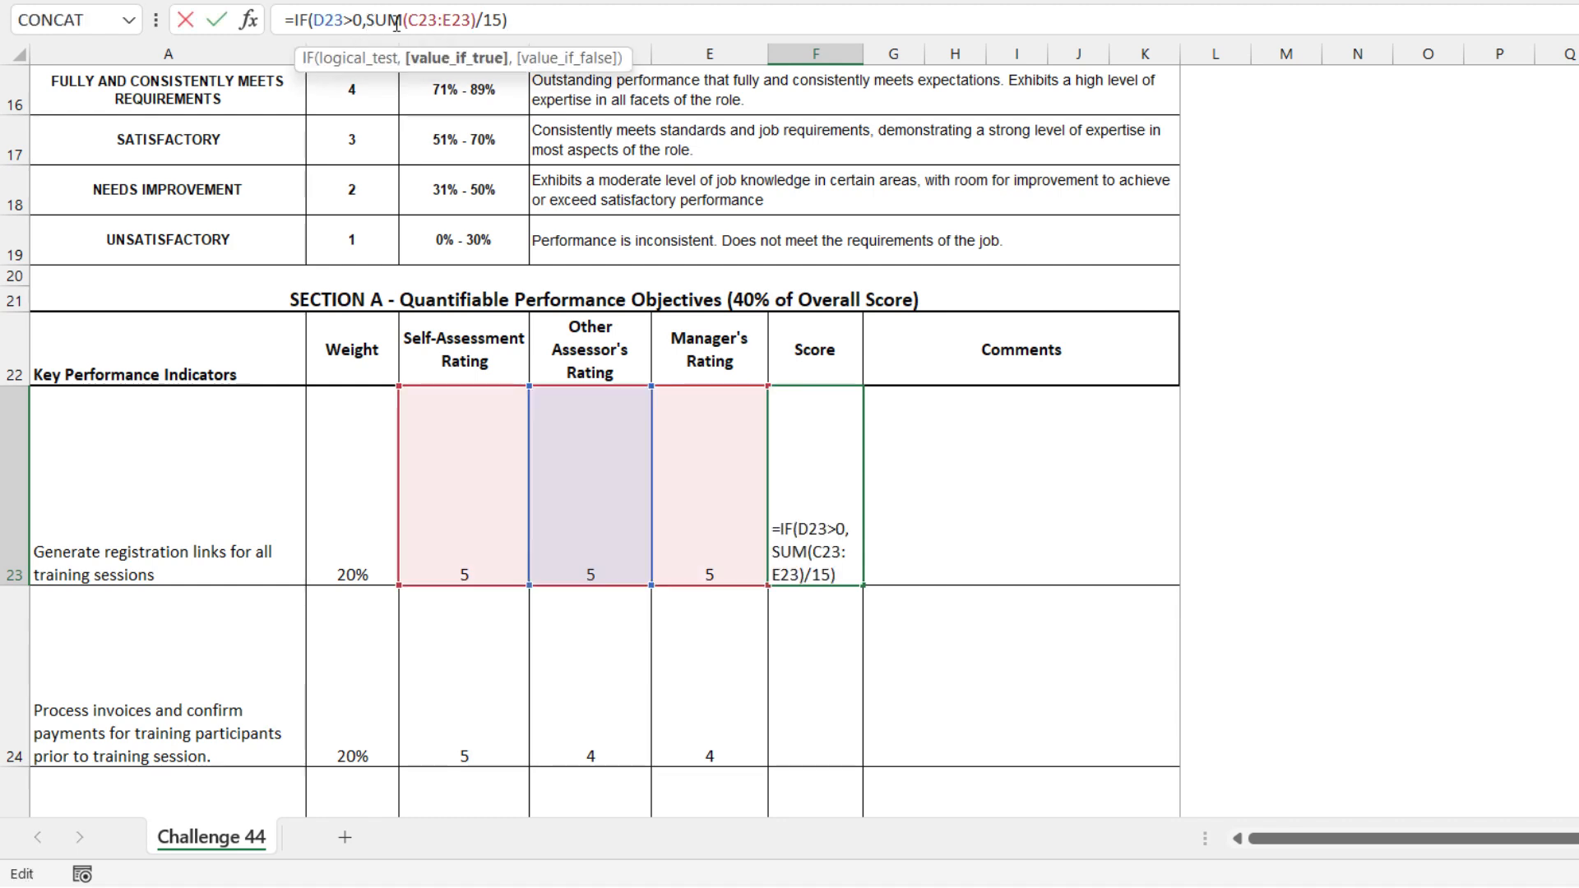
type("(")
left_click(547, 20)
type("*")
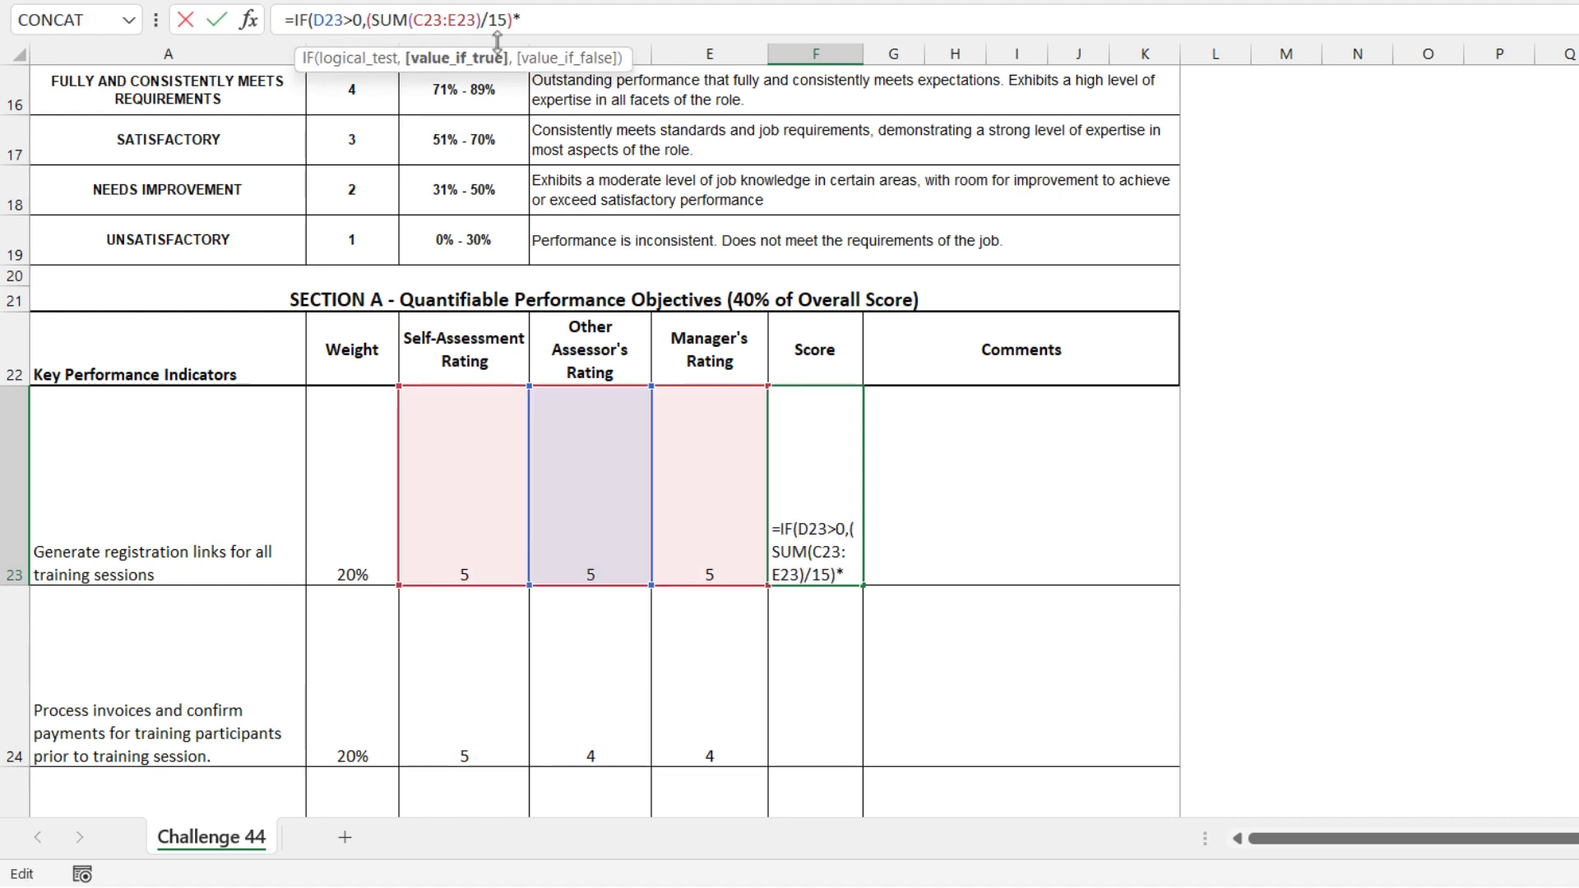
left_click(369, 491)
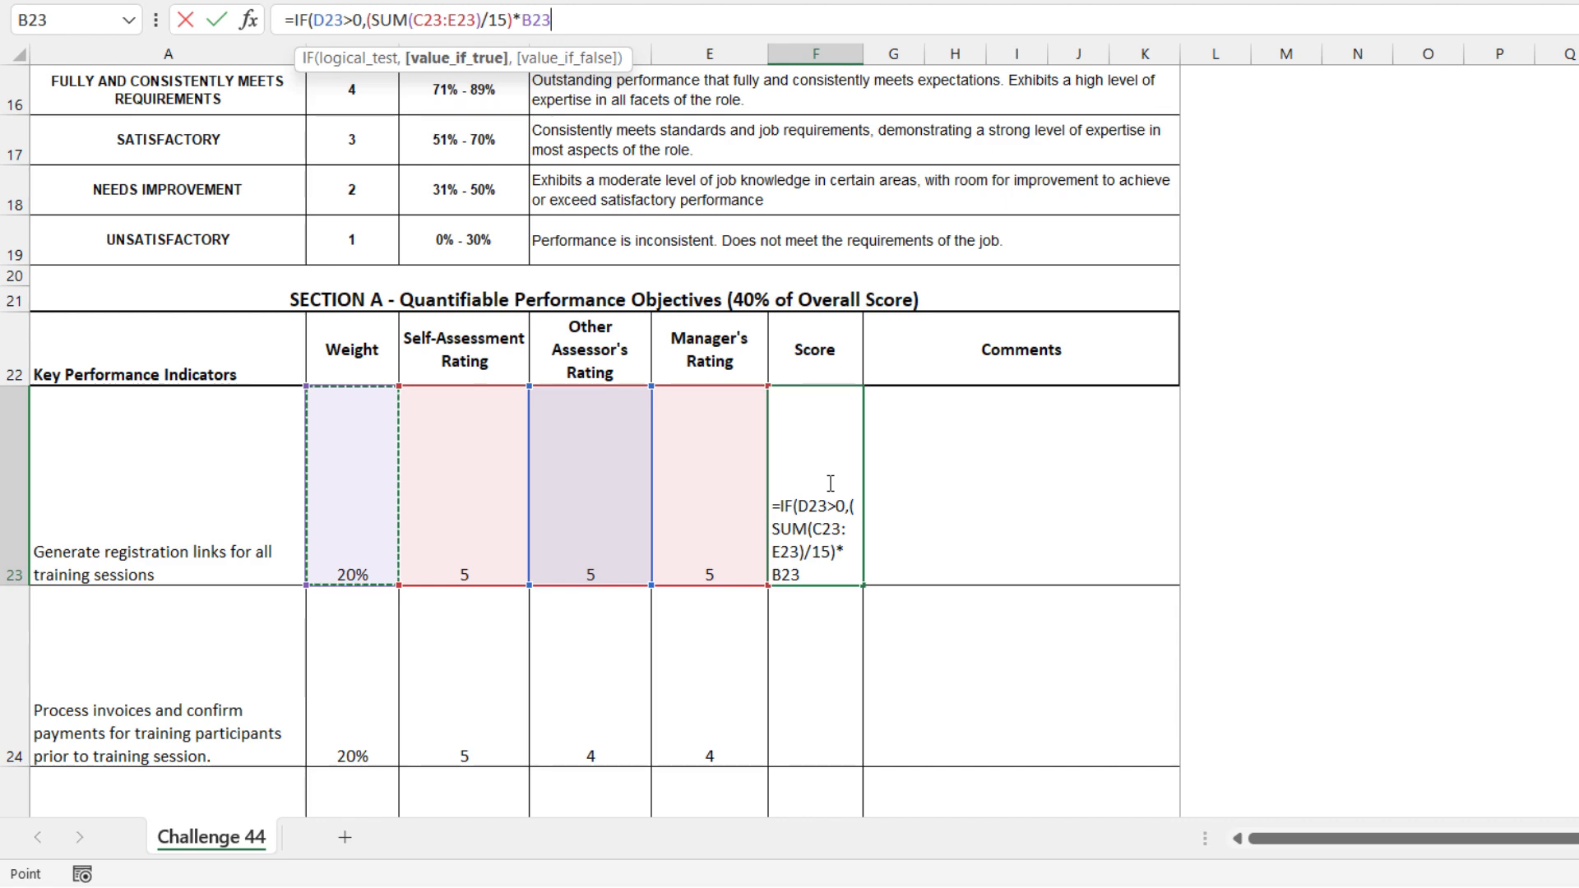
Complete the F23 IF formula with (SUM(C23,E23)/10)*B23 as the value if false
type(",")
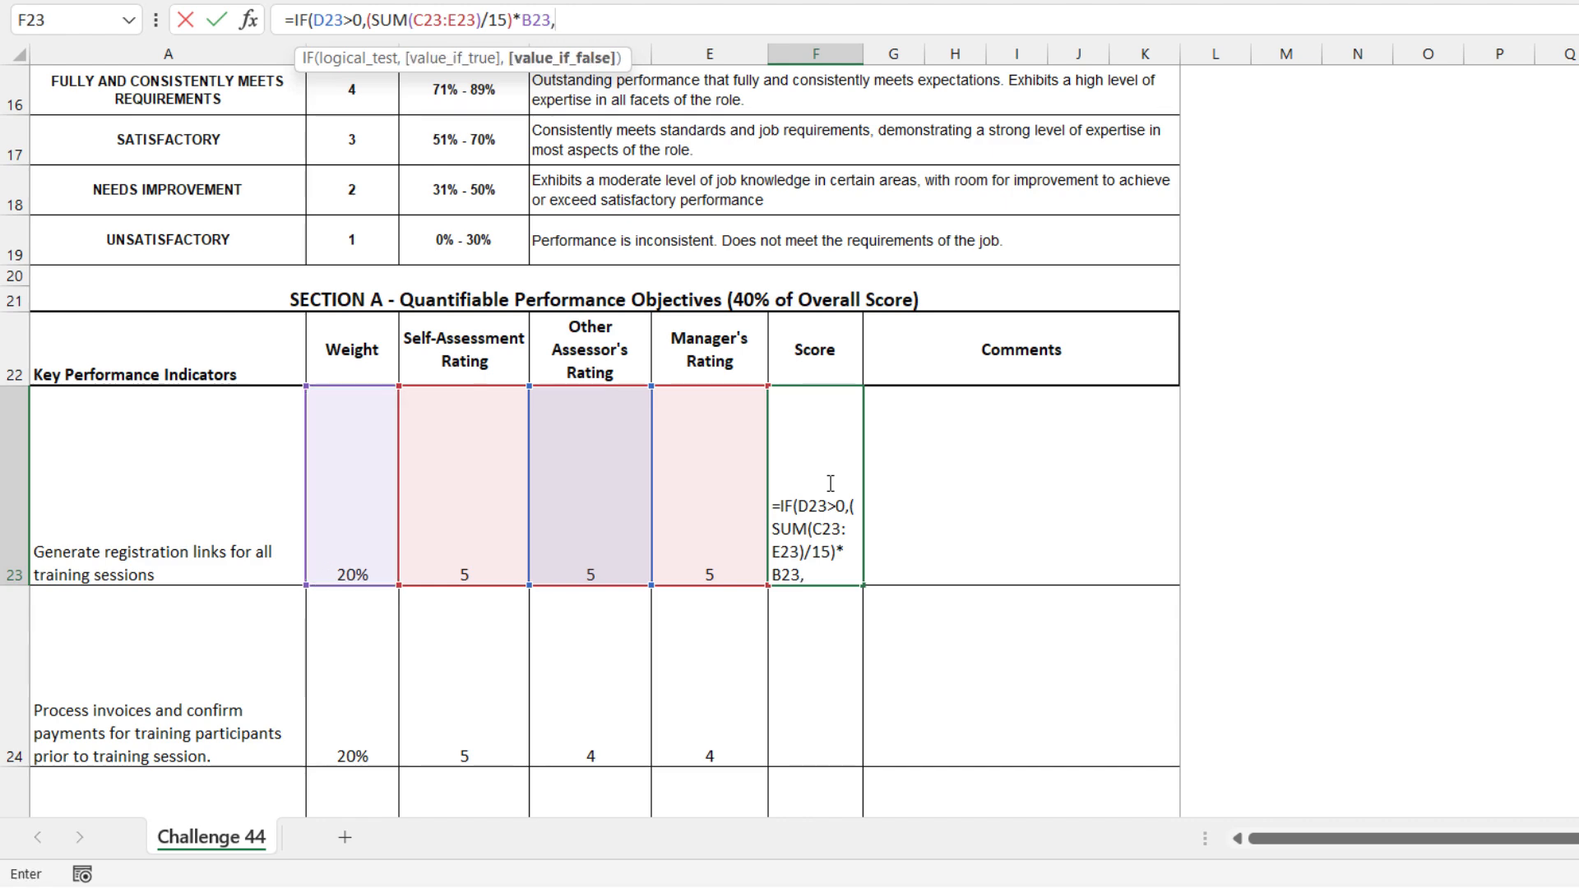
type("(sum(")
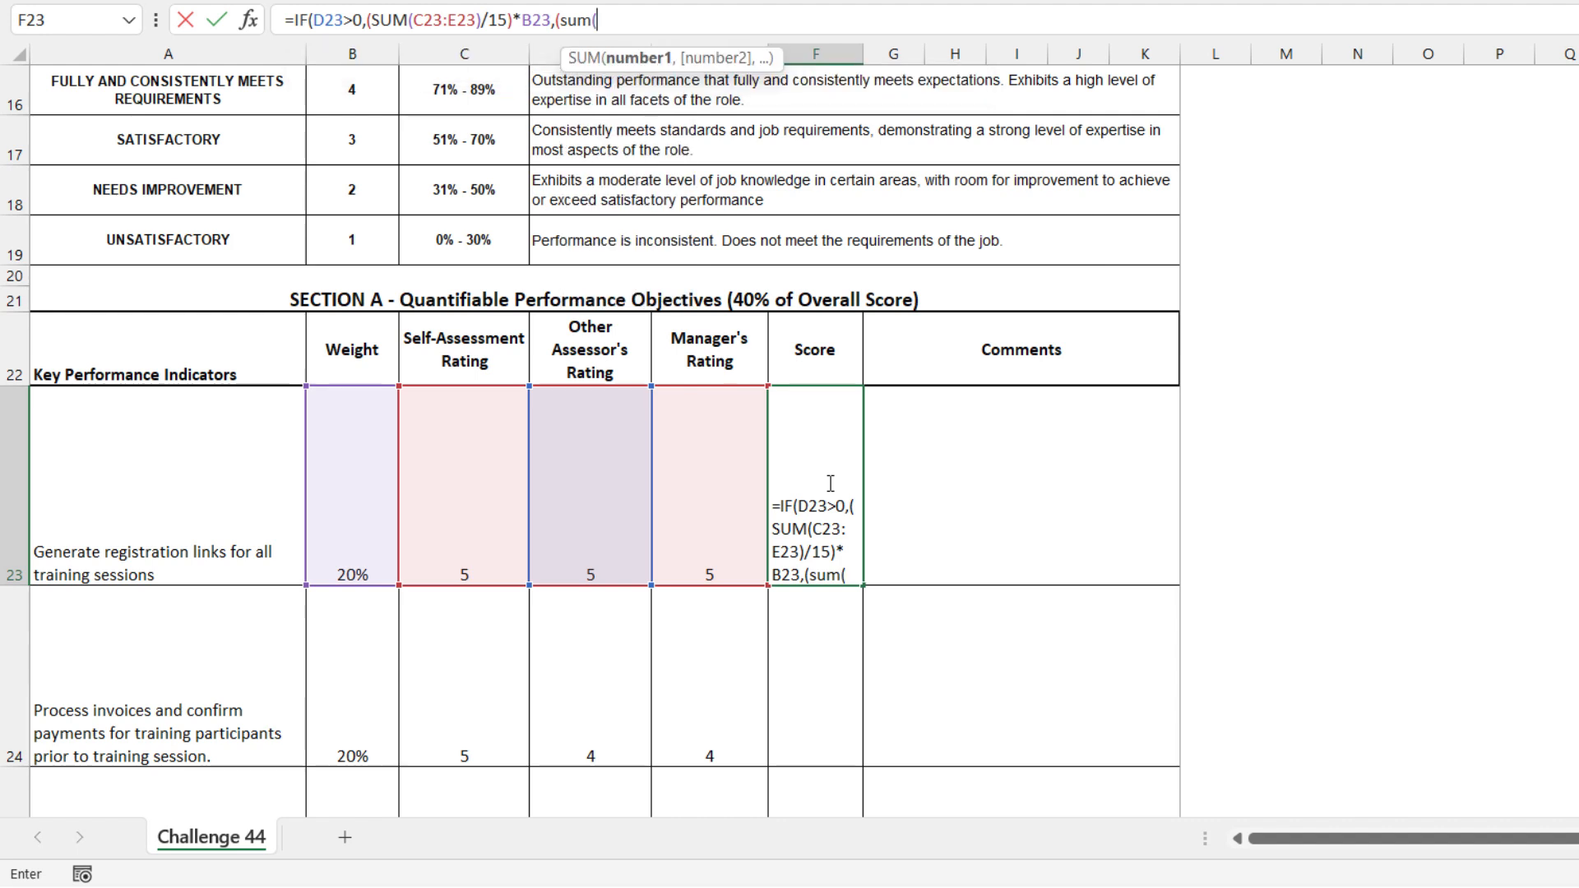
left_click(450, 506)
type(",")
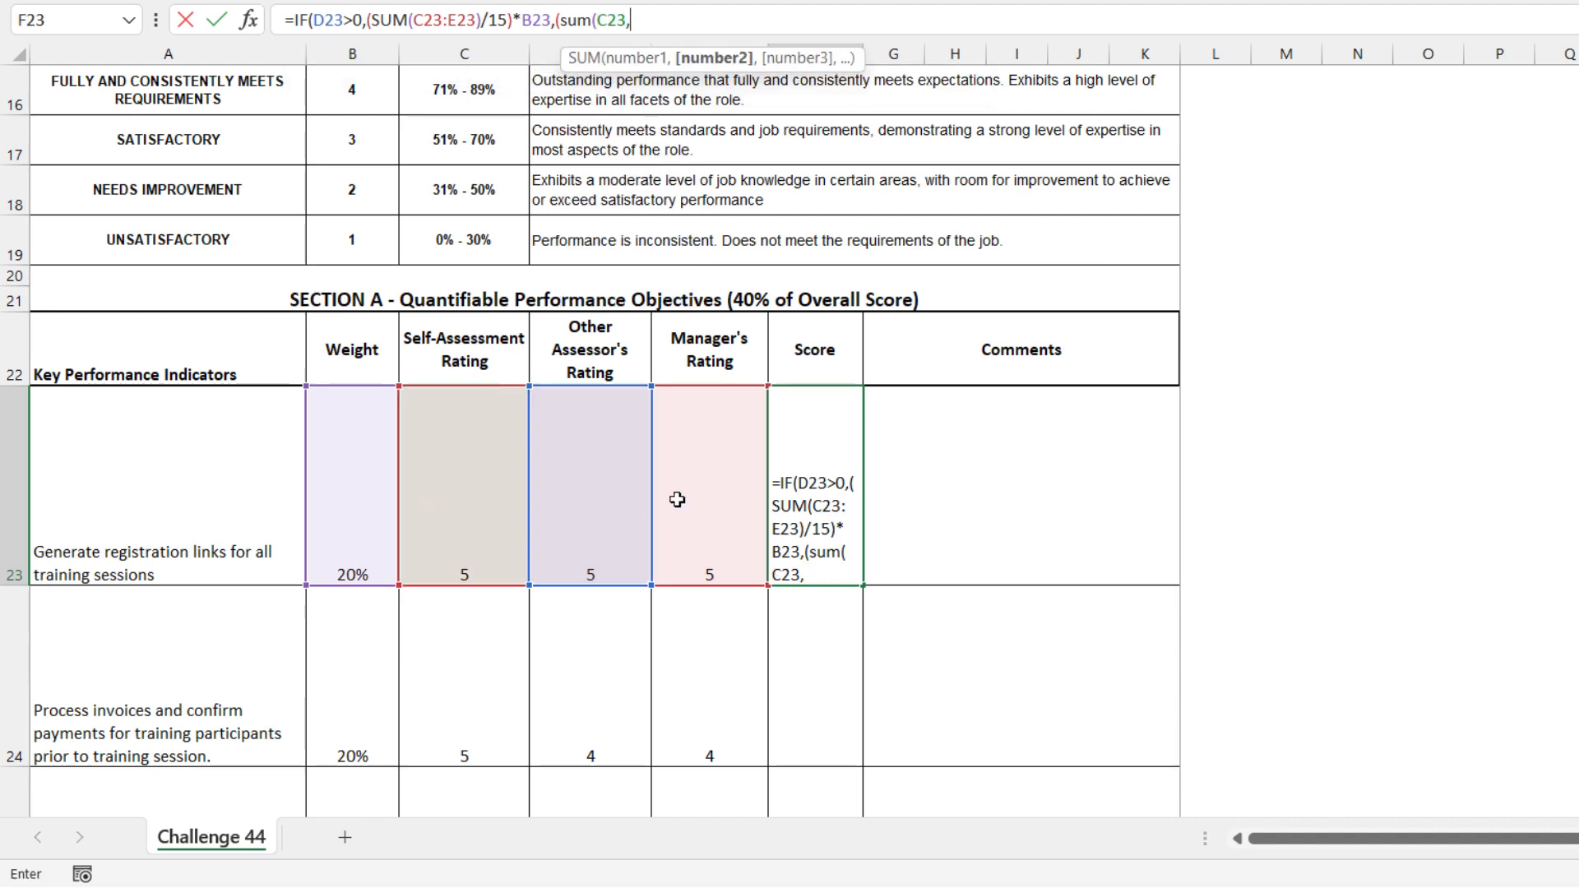
left_click(677, 499)
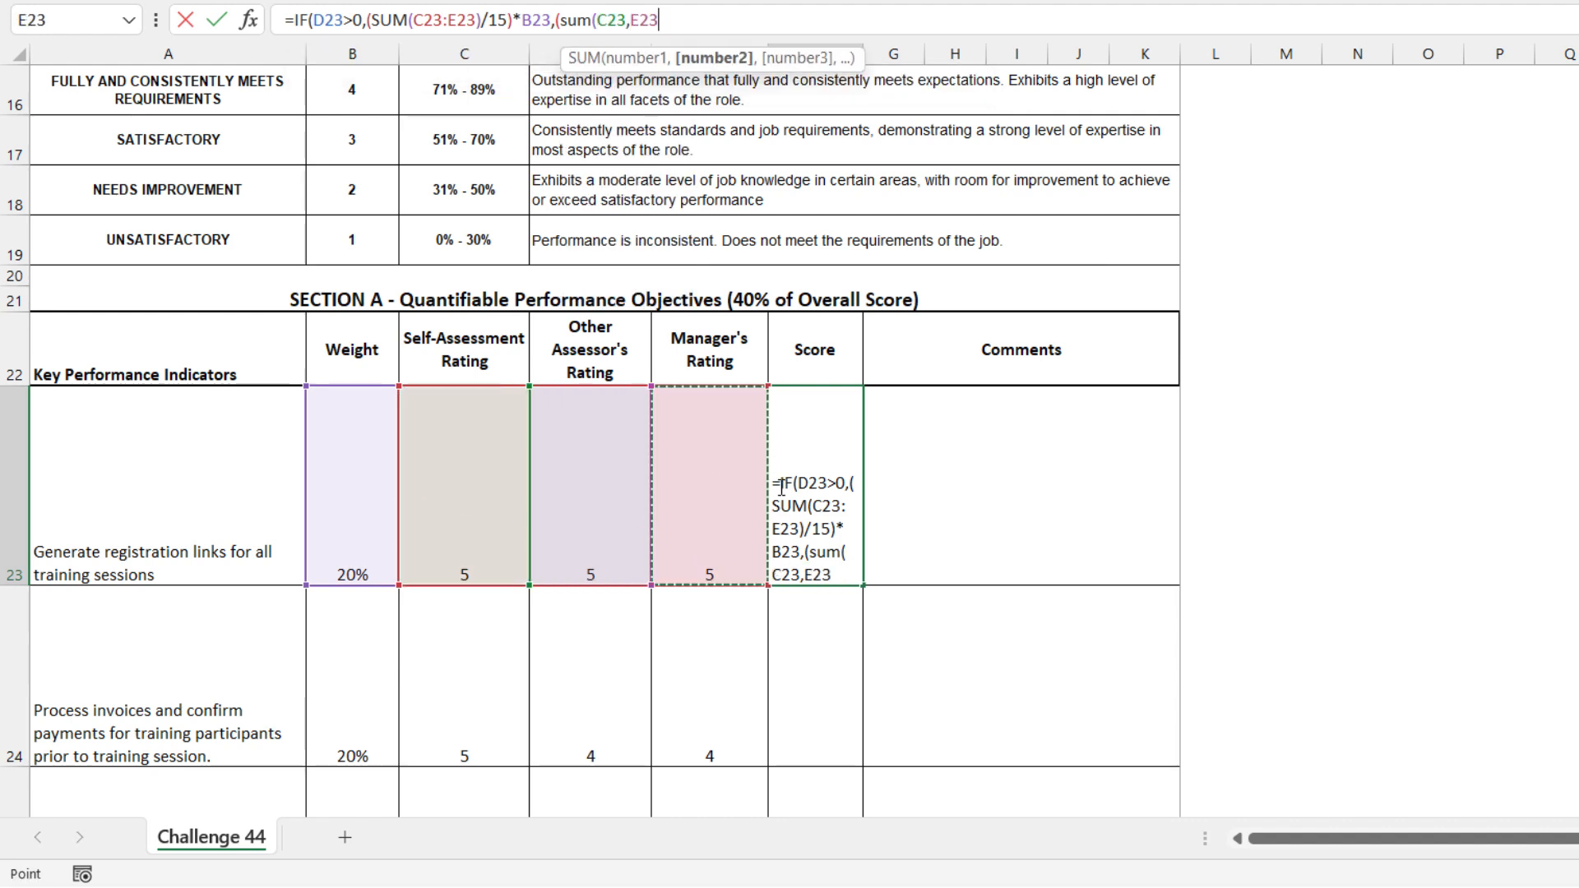
type(")/")
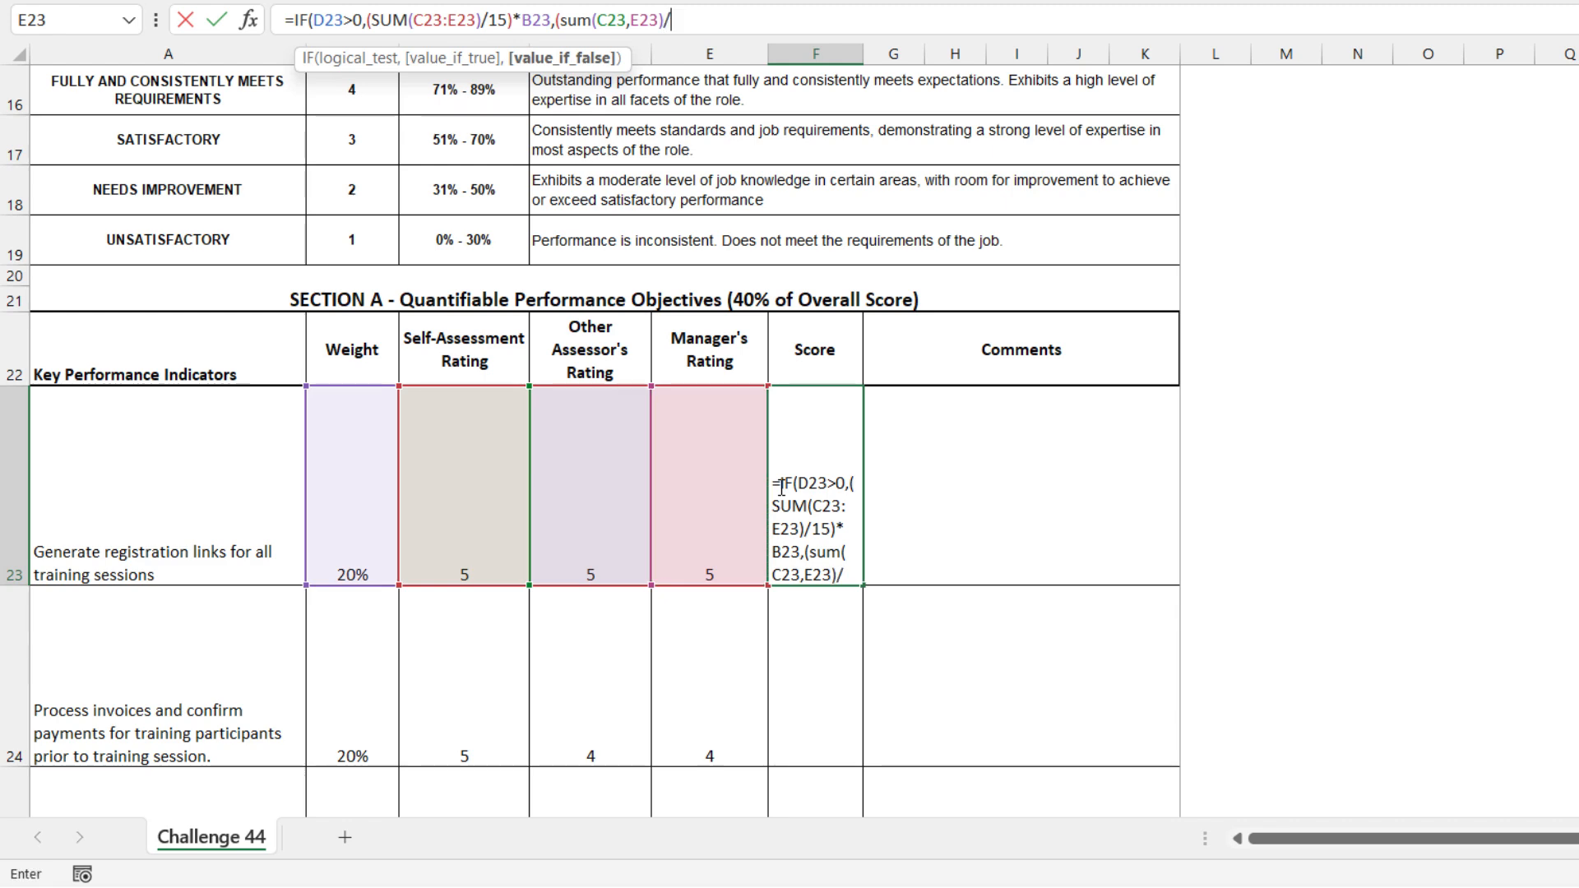
type("10)*")
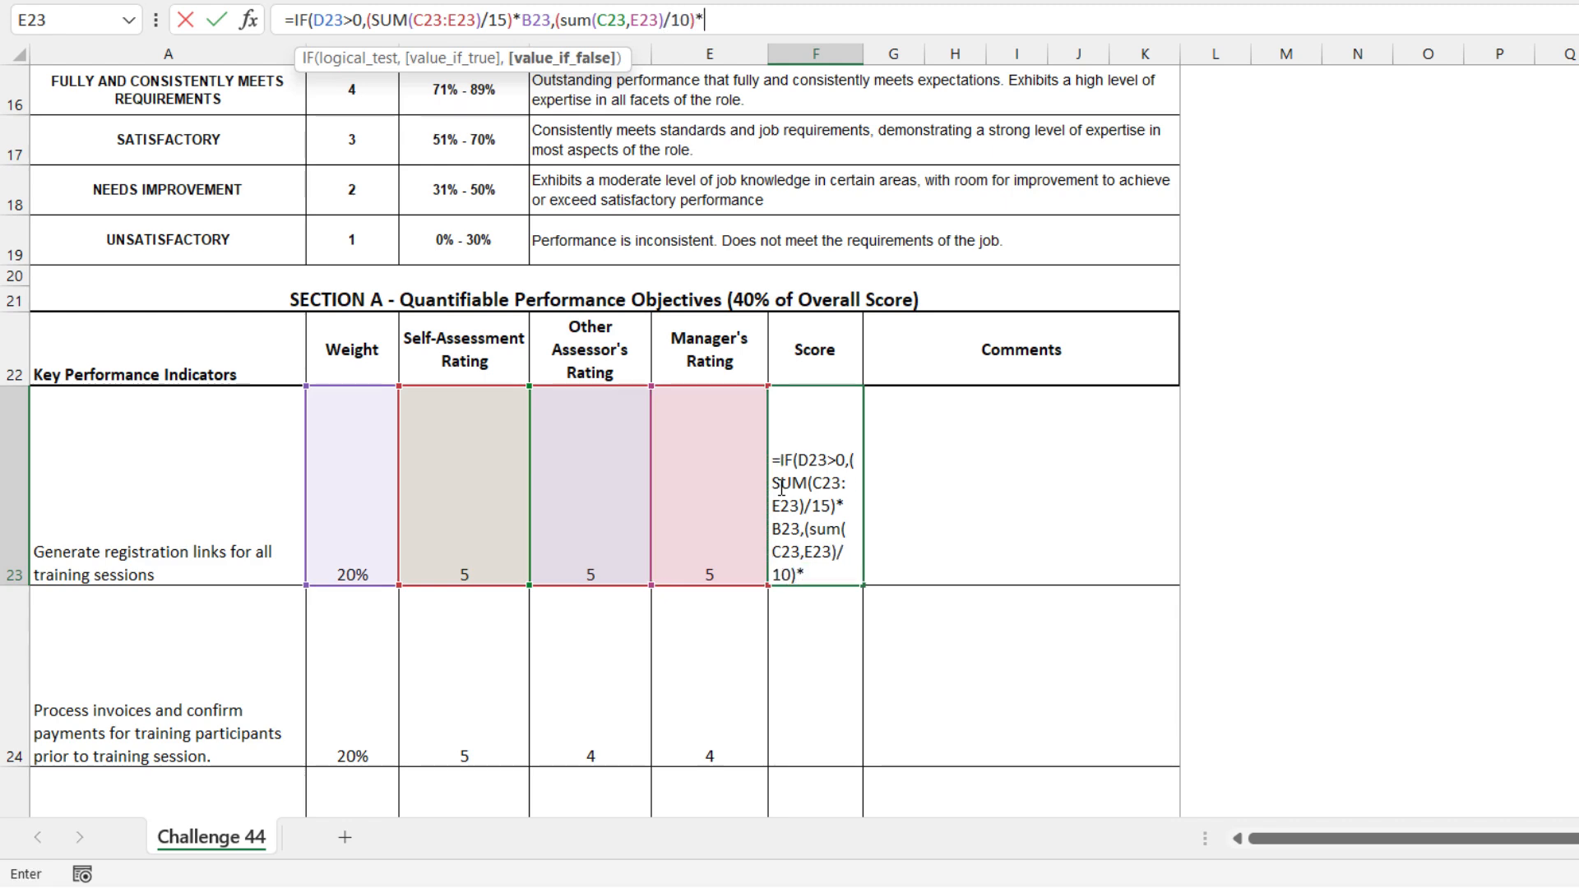
left_click(351, 523)
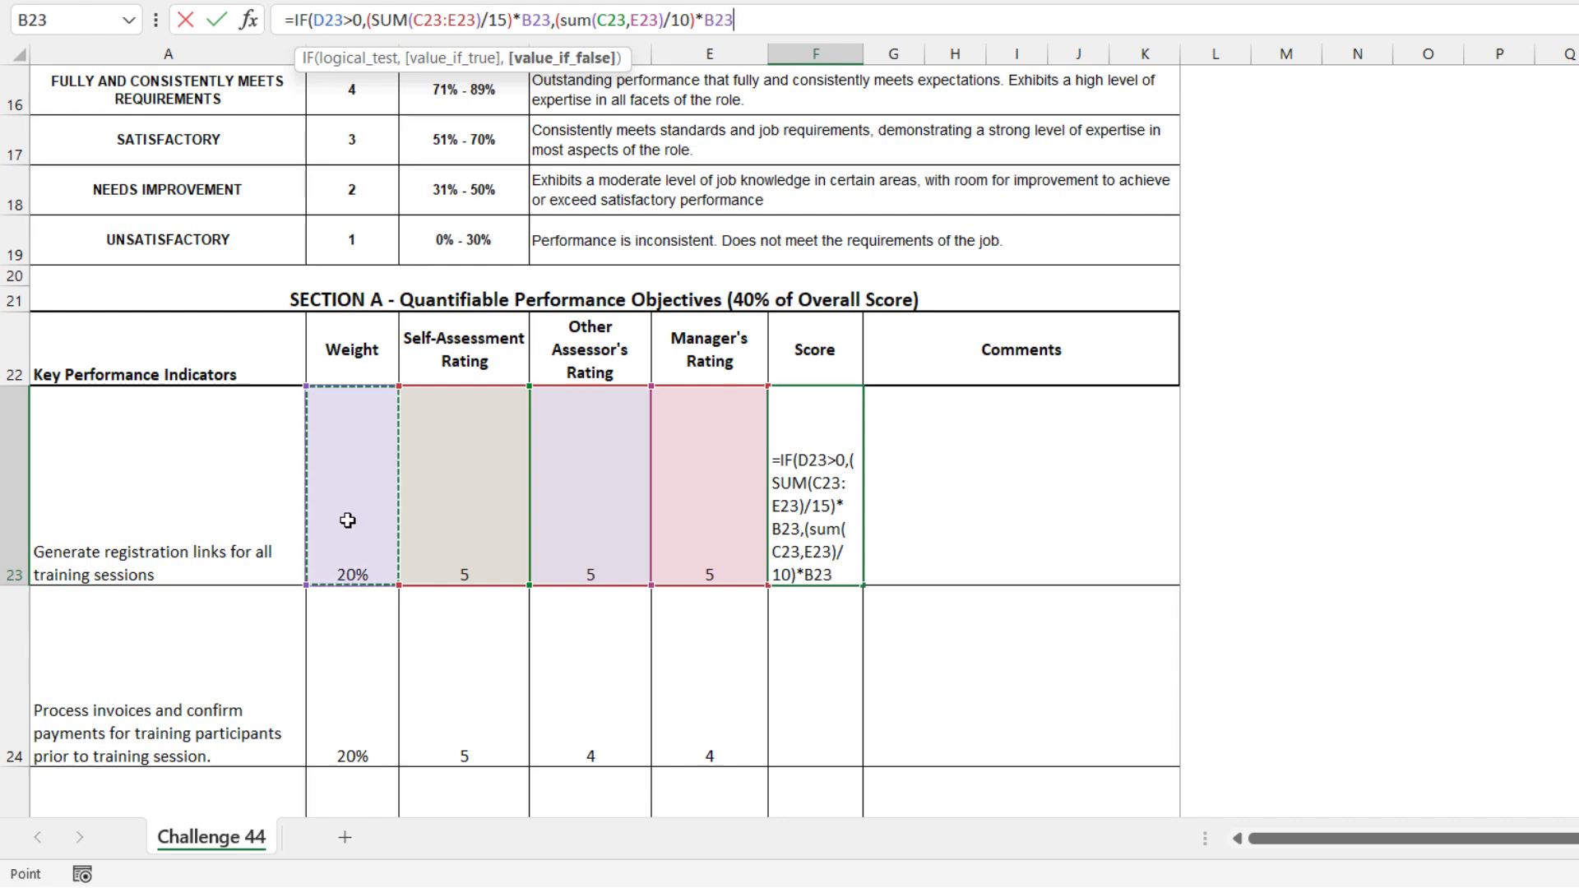
type(")")
key("Return")
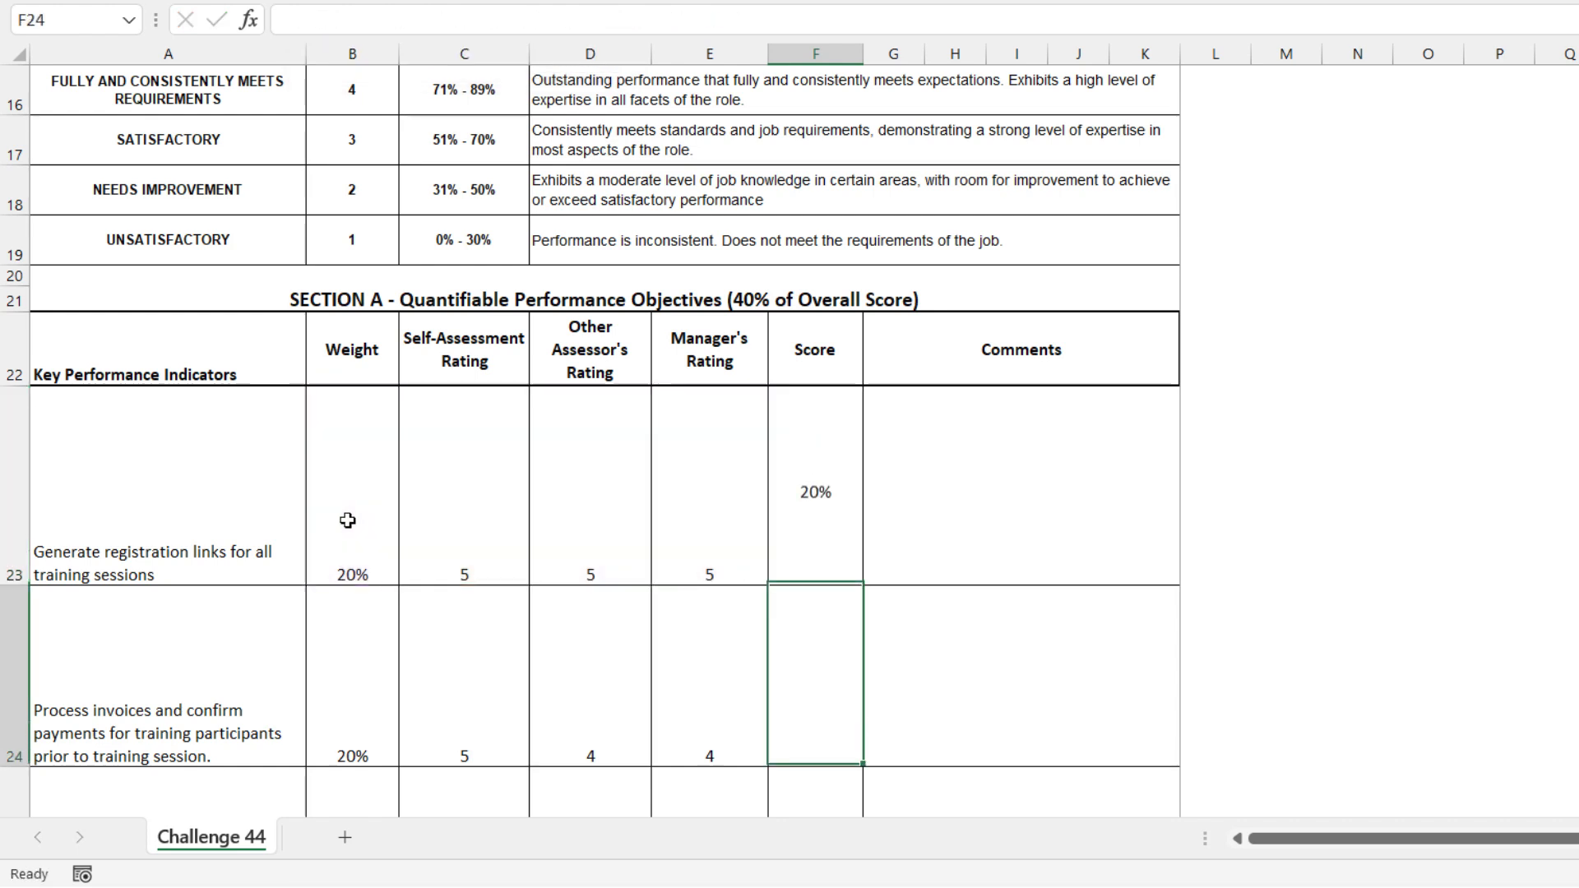
Clear the Other Assessor's Rating in D23 to test the score formula
key("Up")
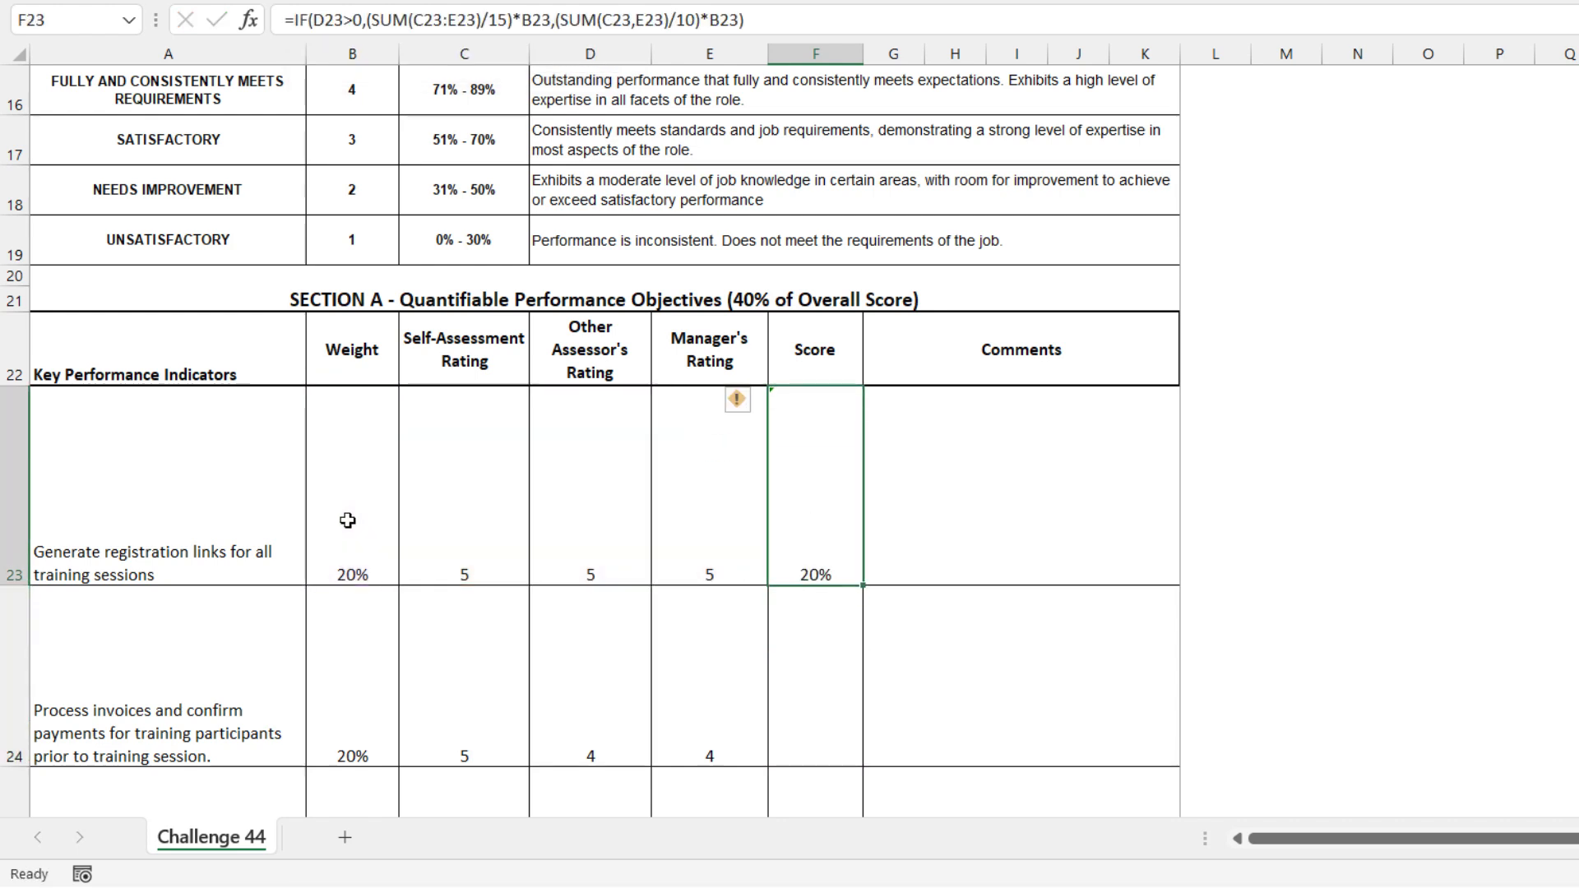
left_click(597, 499)
key("Delete")
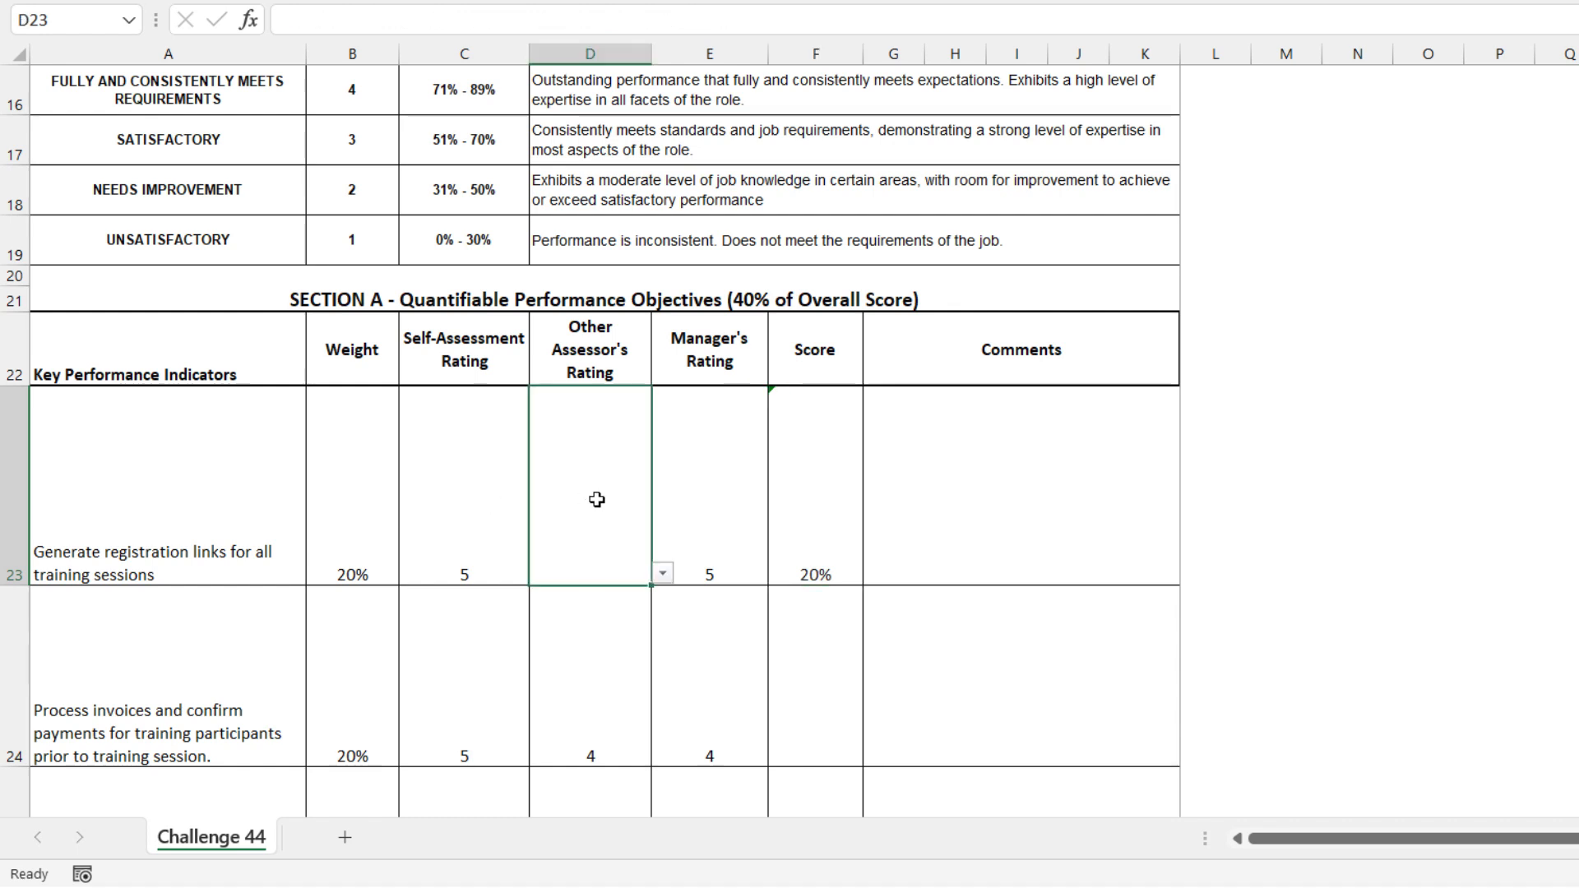
Fill the F23 score formula down through F27 for the remaining key performance indicators
left_click(817, 452)
scroll(874, 505, "down", 1)
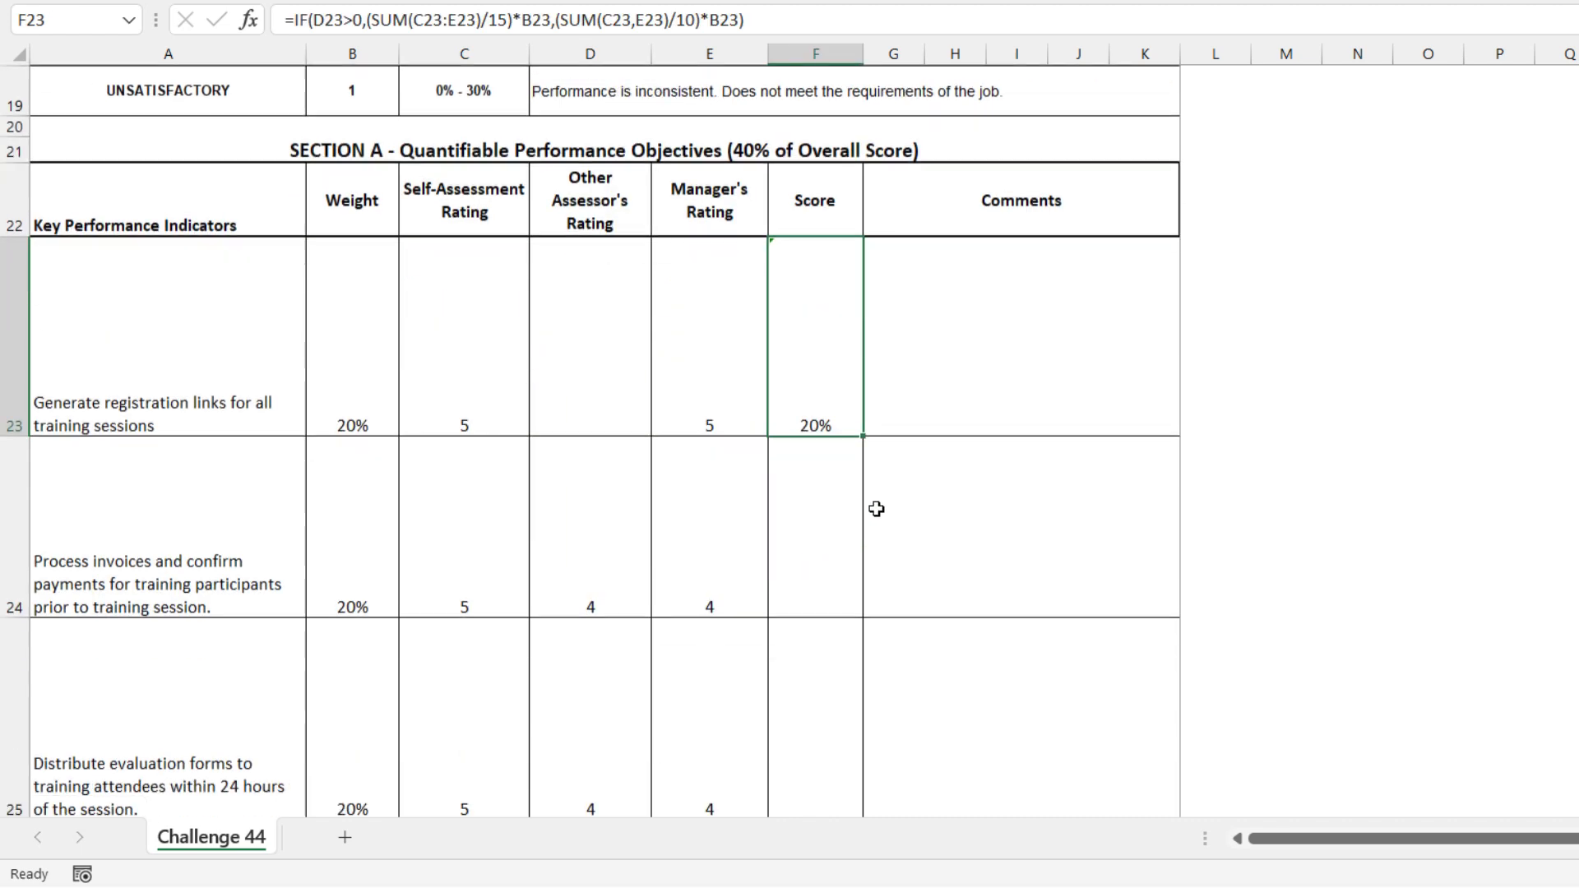
left_click_drag(863, 434, 842, 697)
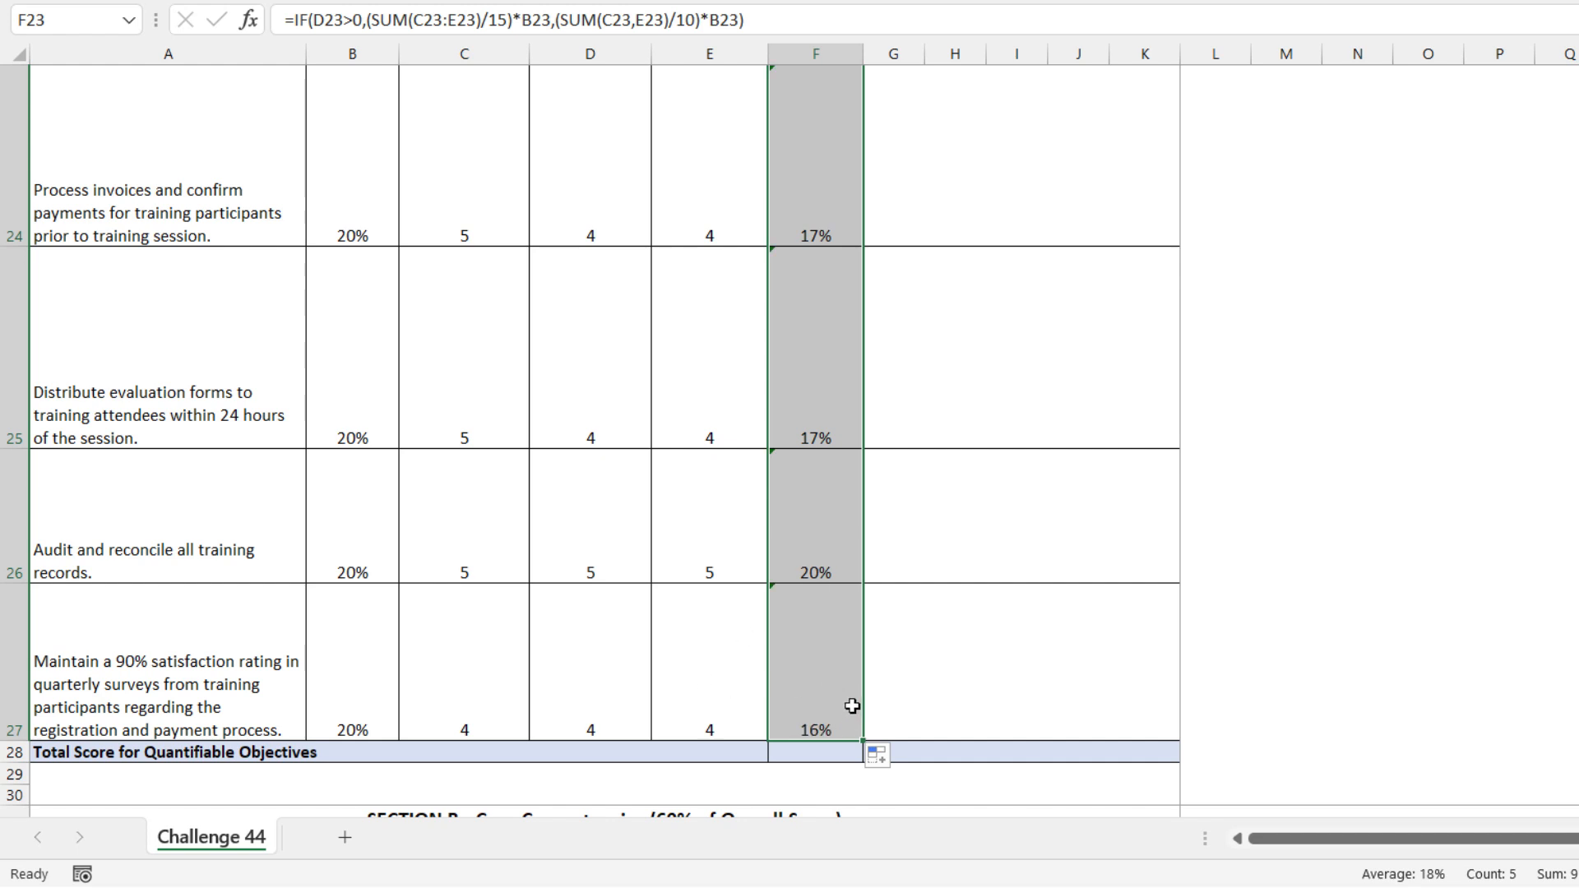
Total the Section A scores F23:F27 in F28 using SUM
left_click(821, 752)
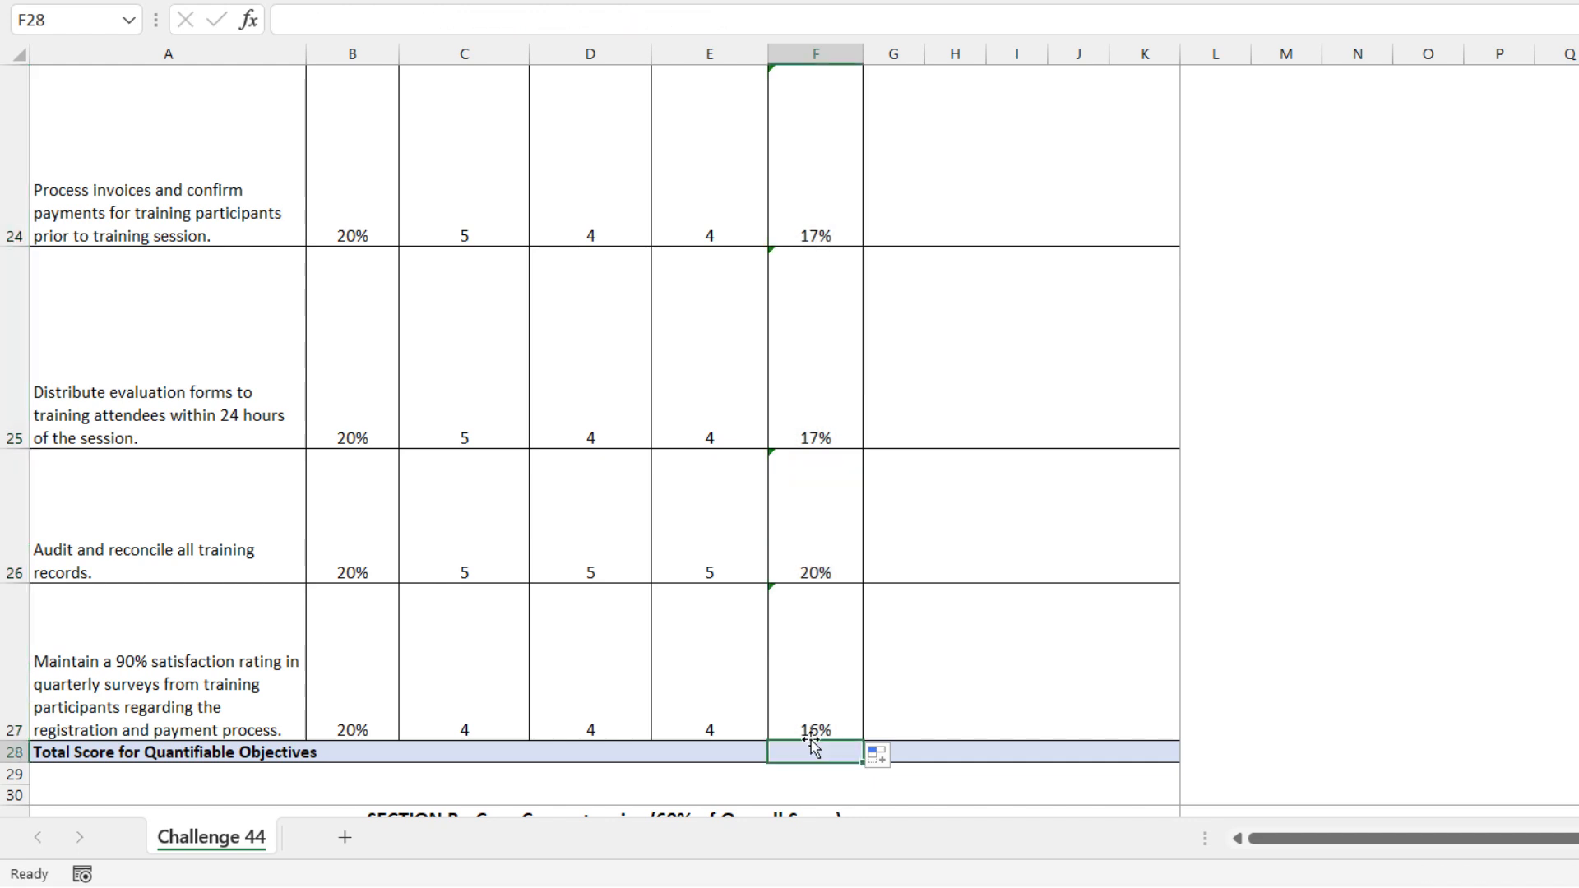
key("alt+equal")
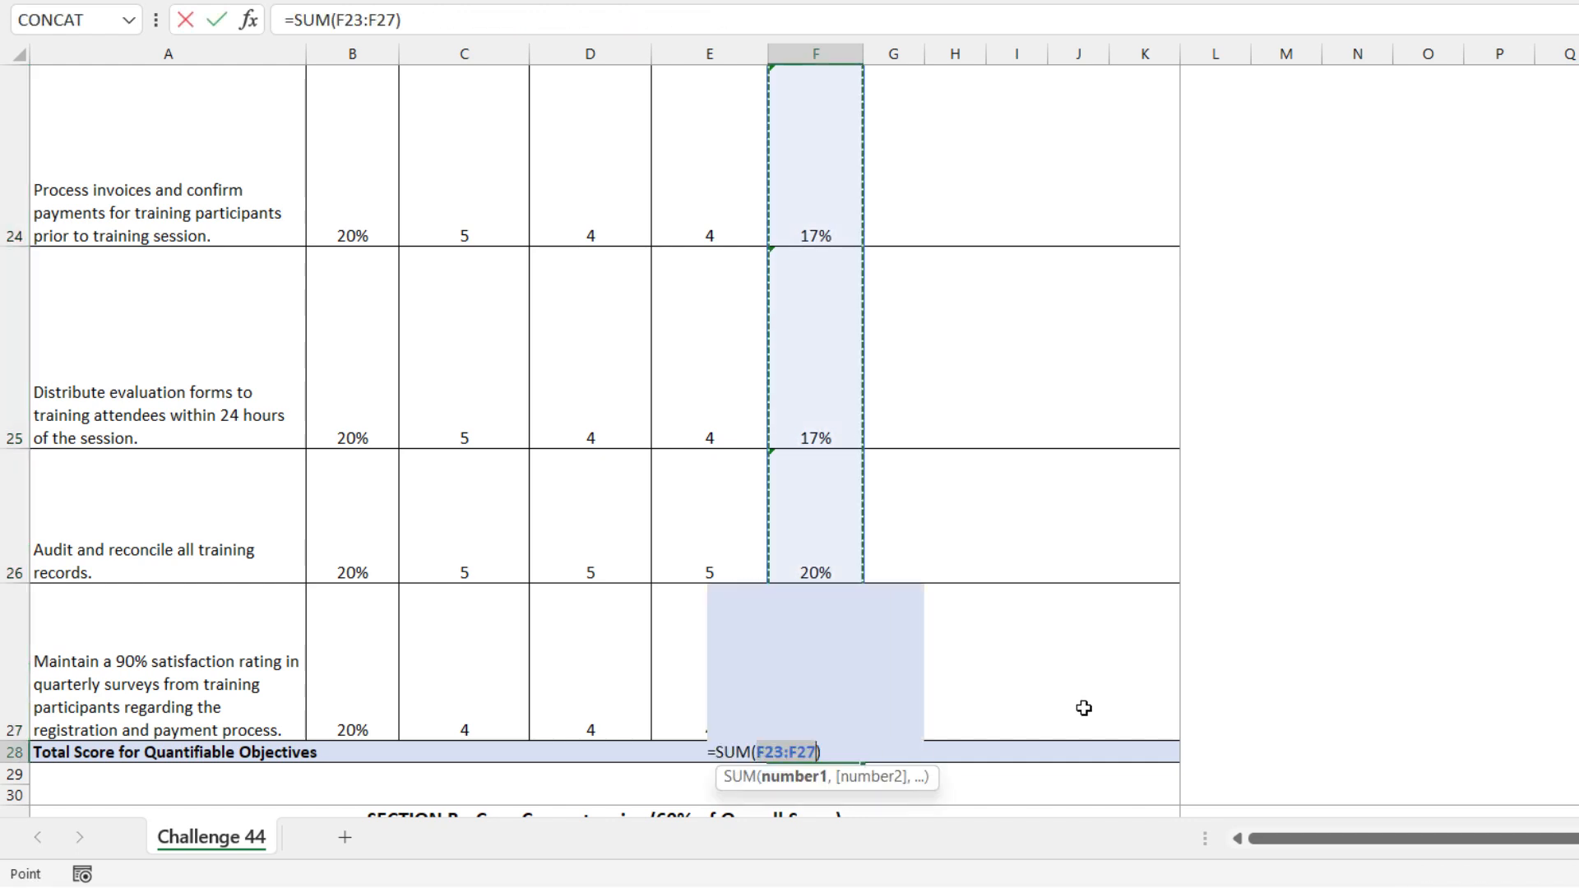
key("Return")
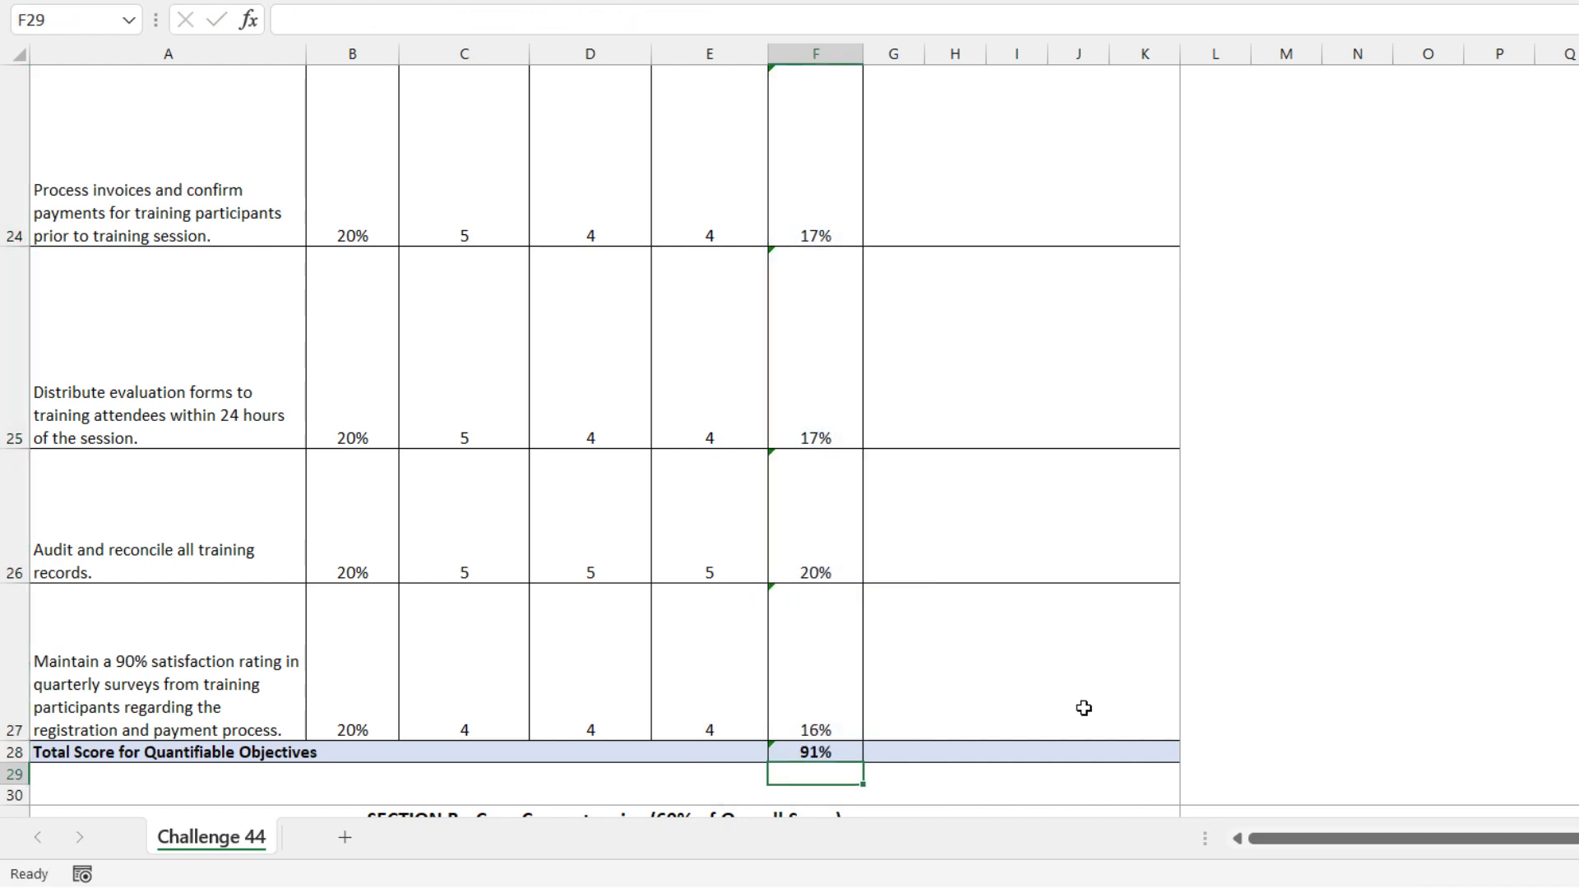
left_click(823, 753)
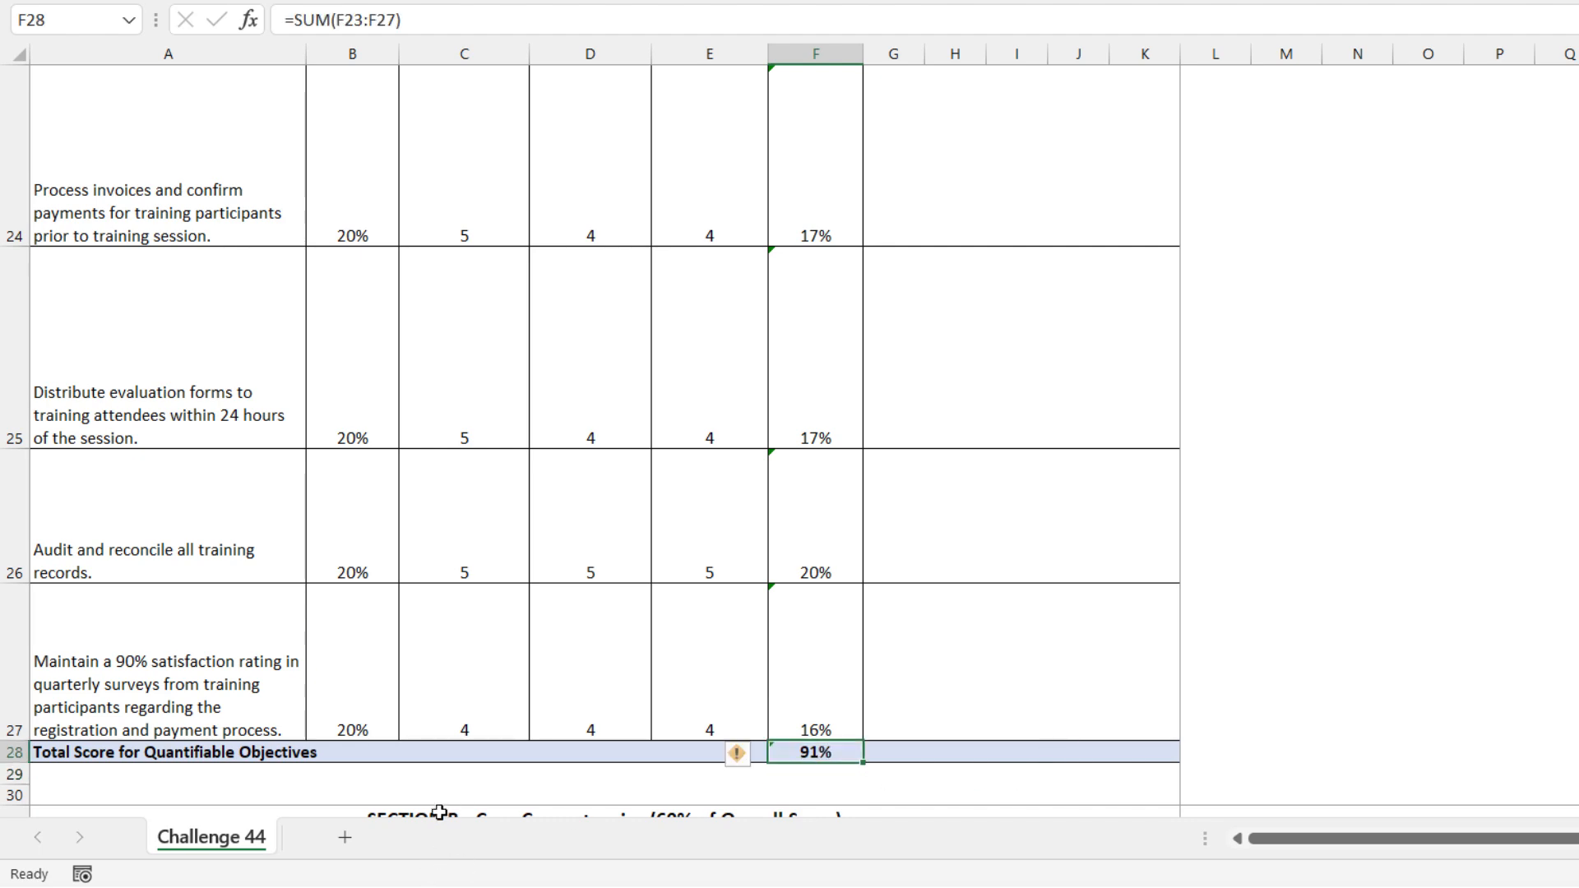
Start an IF formula in F33 that tests whether the Other Assessor's Rating in D33 is greater than 0
scroll(610, 673, "down", 2)
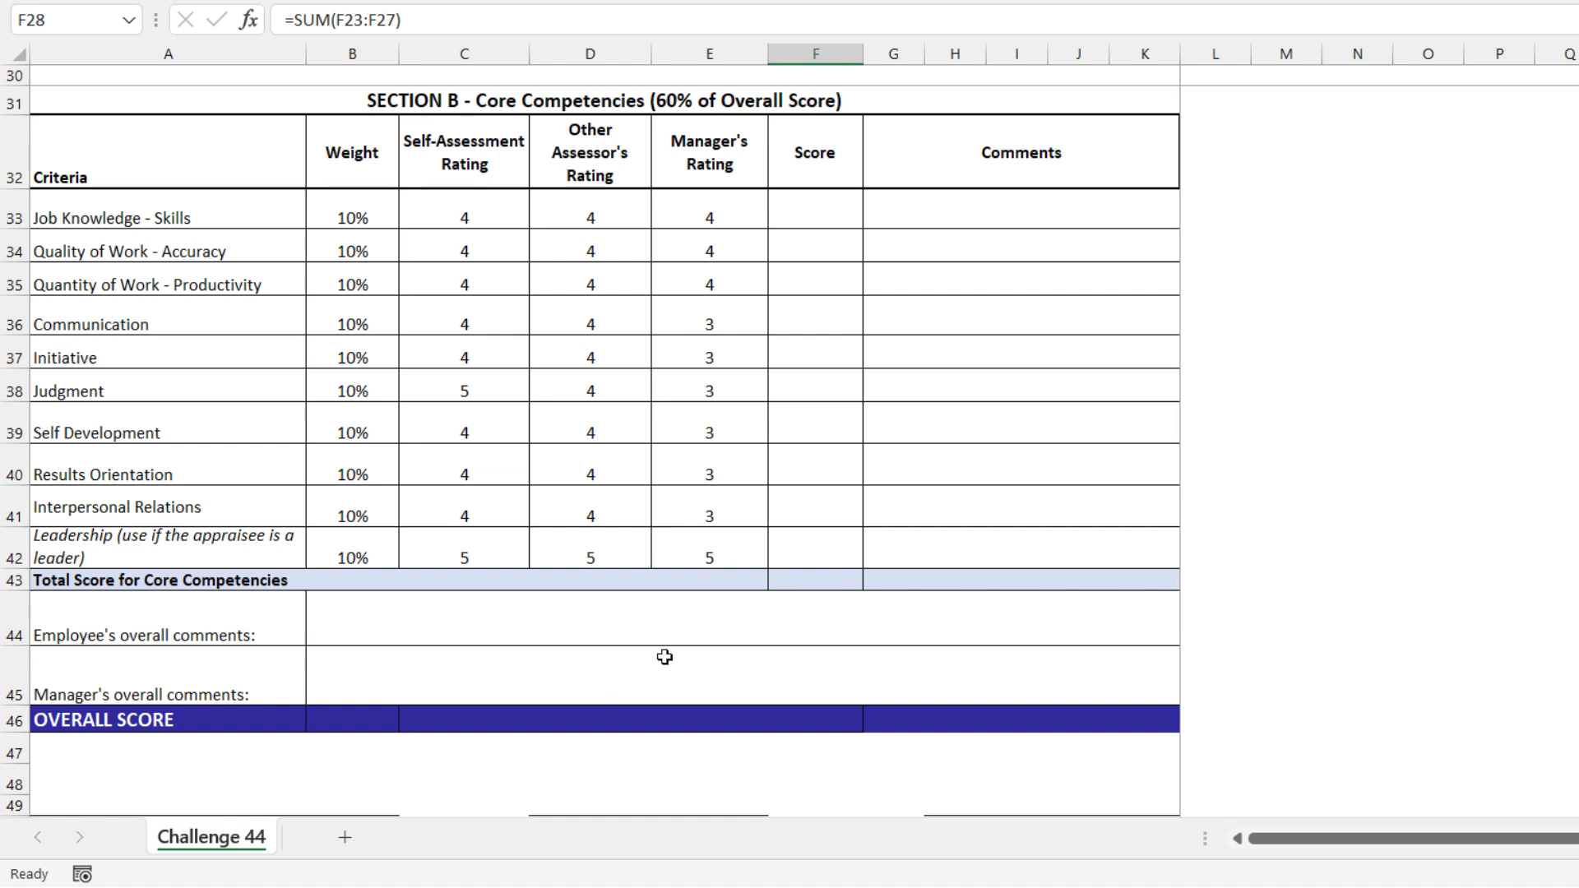
left_click(801, 209)
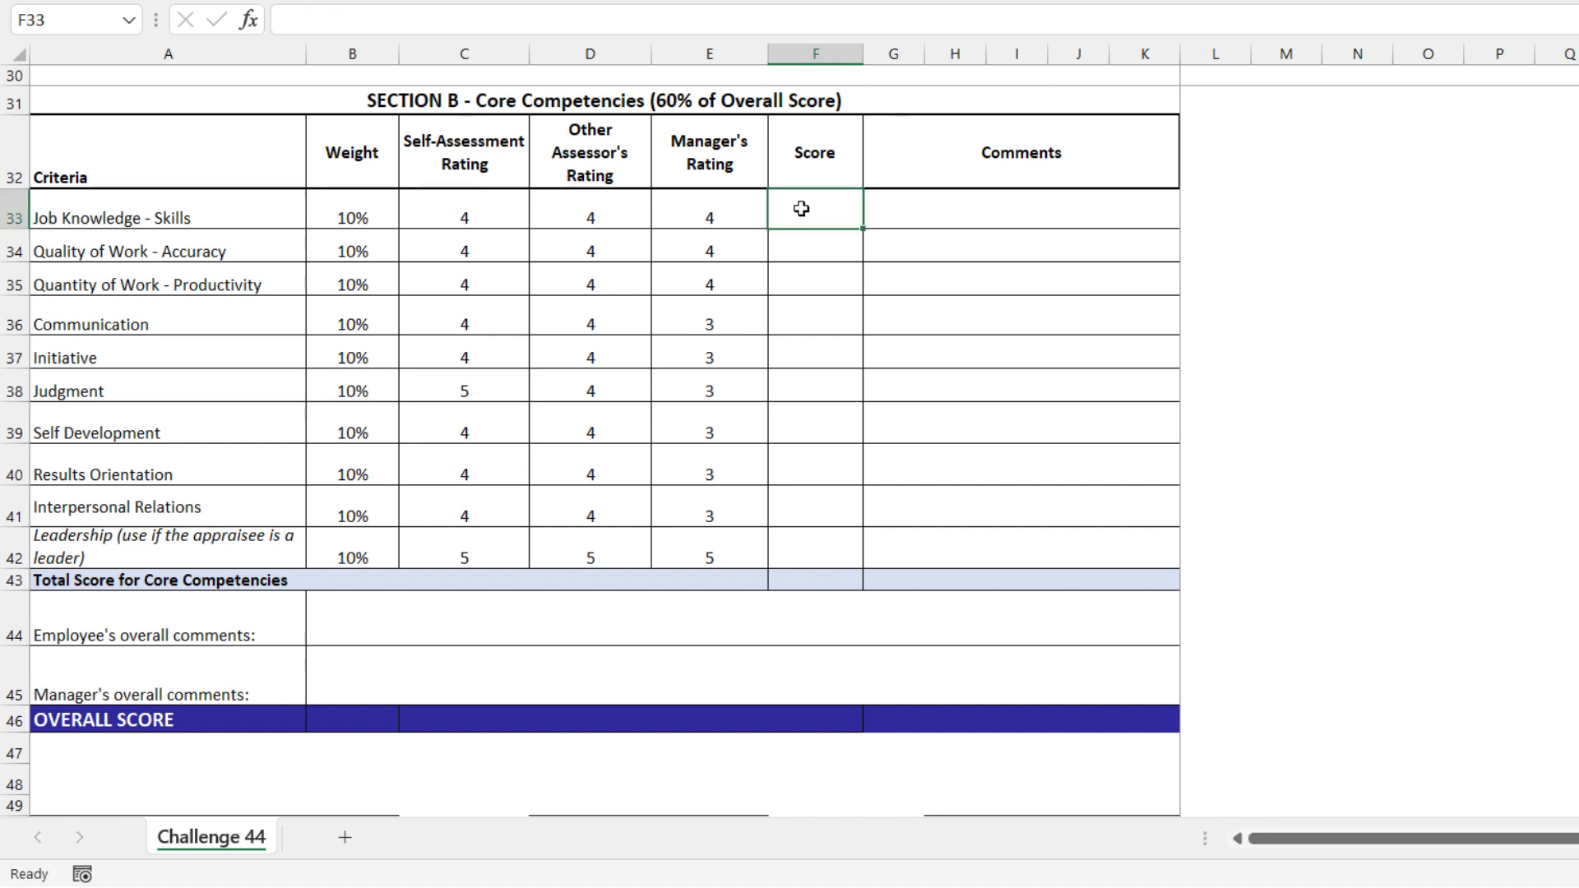
type("=if(")
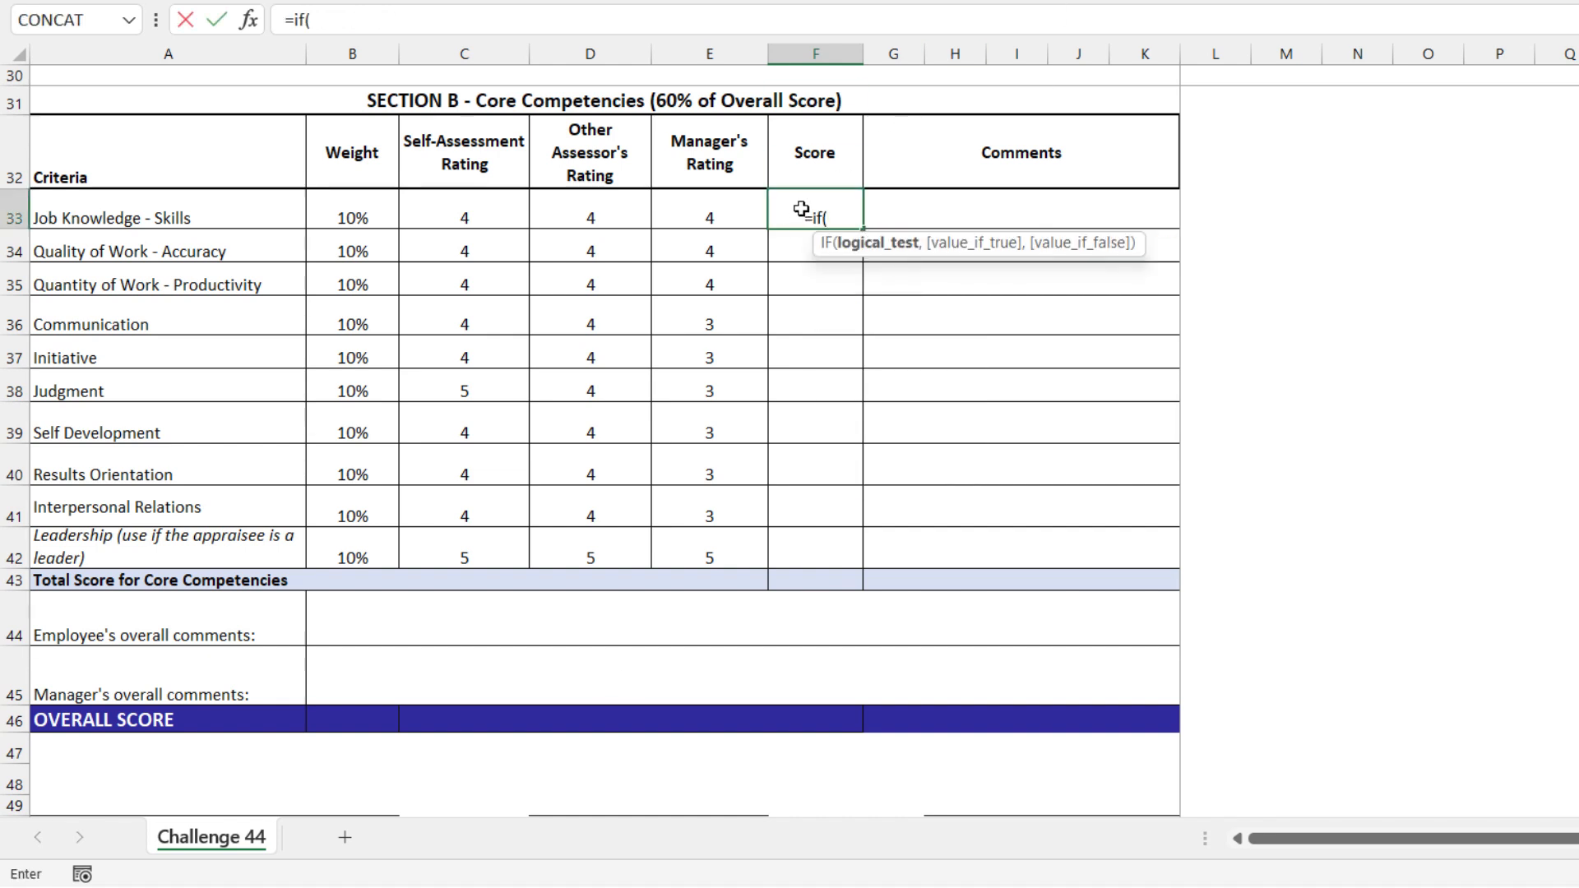
left_click(596, 216)
type(">")
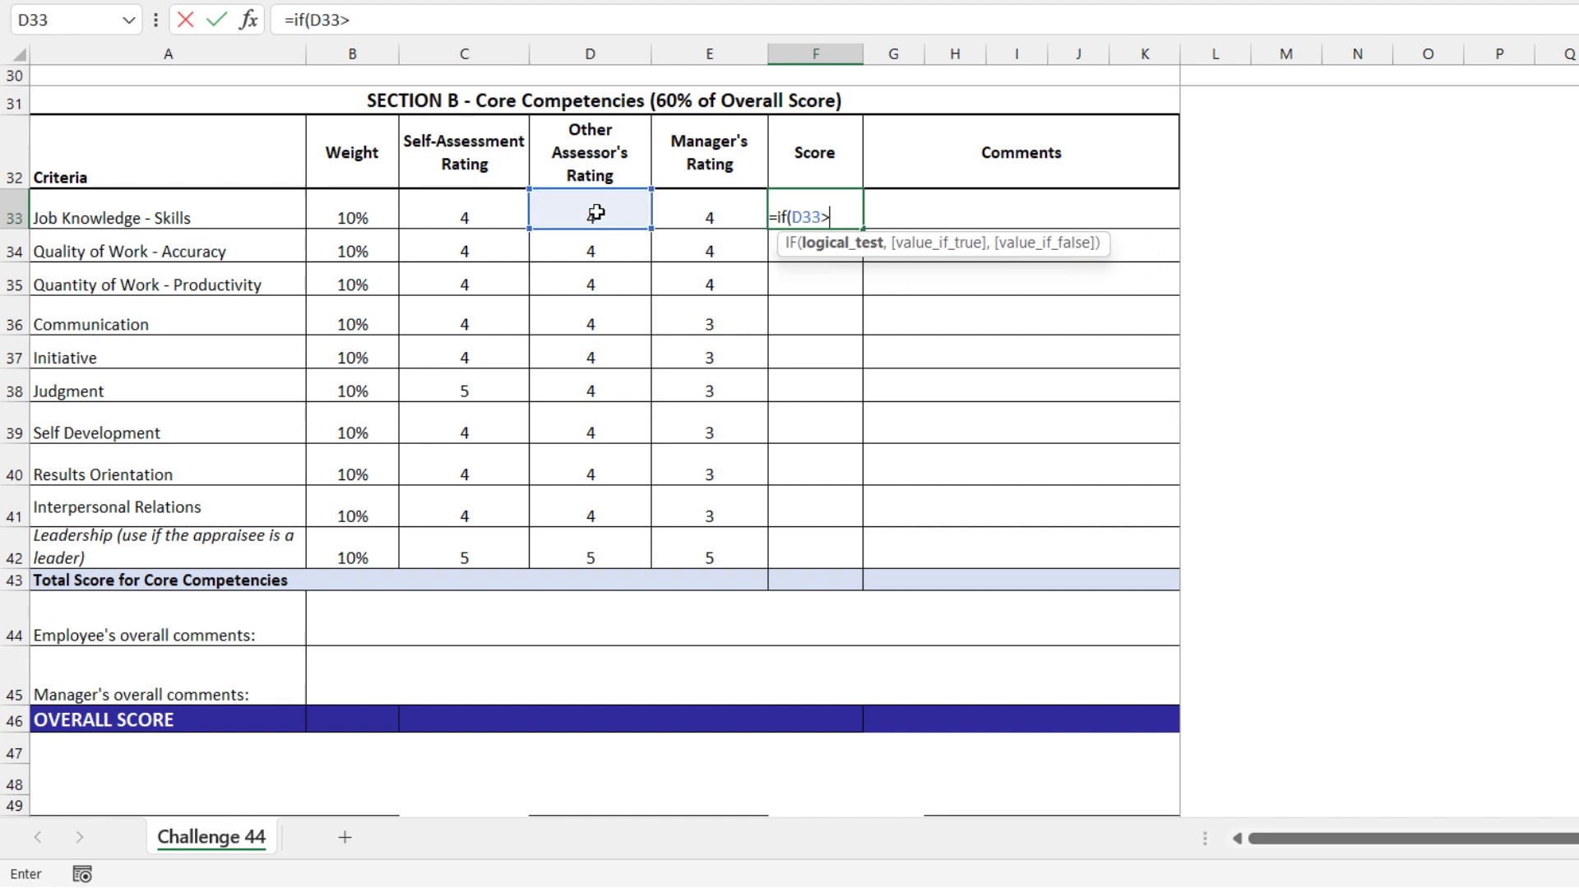
type("0,sum(")
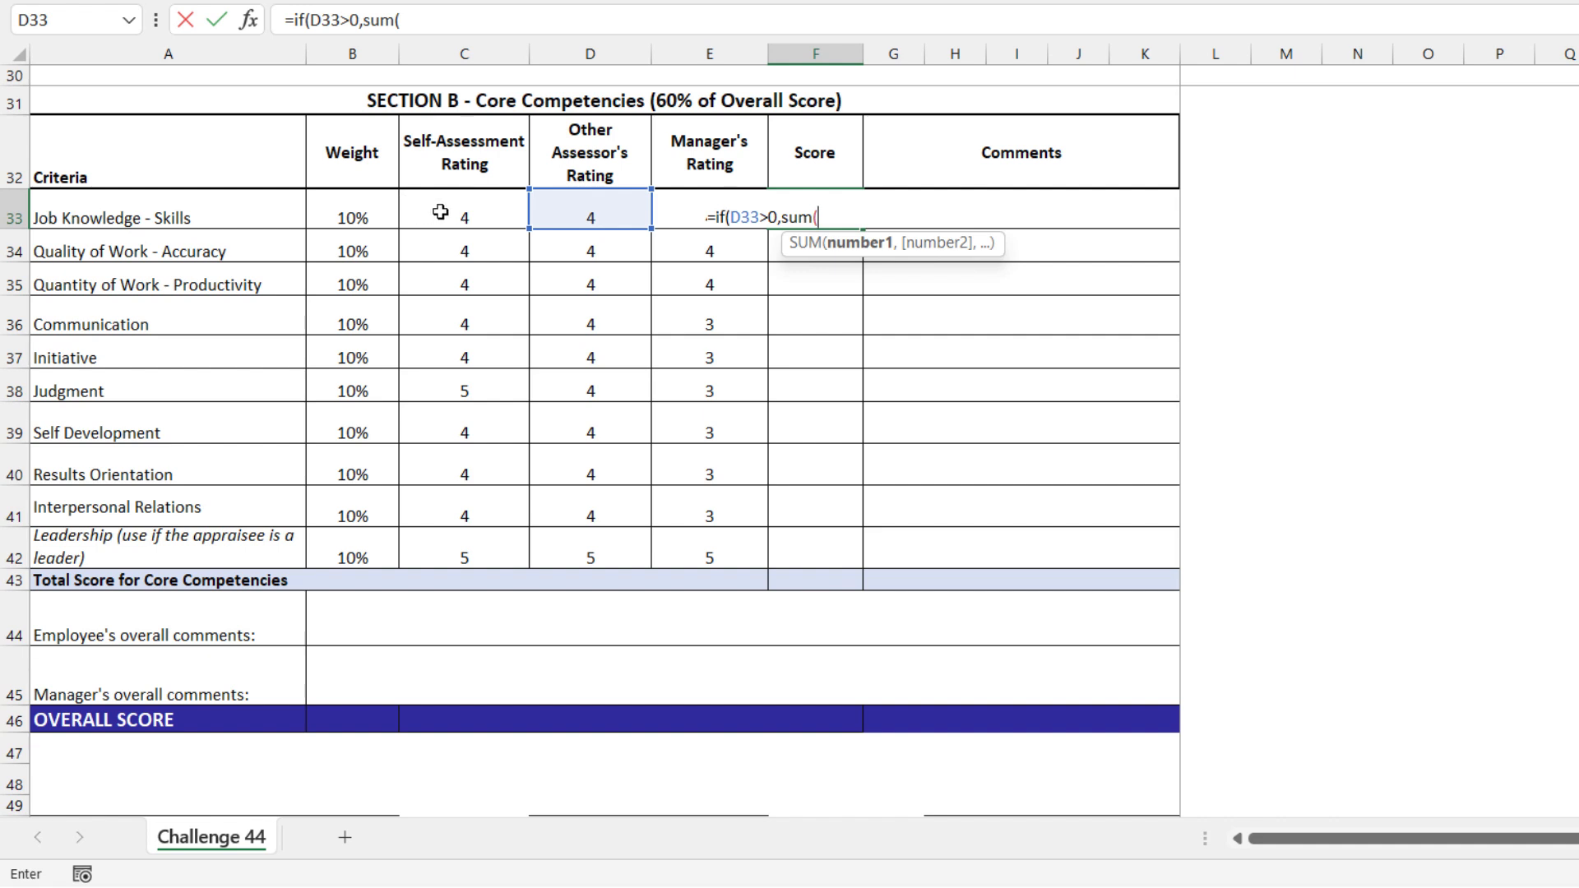
Enter (SUM(C33:E33)/15)*B33 as the value if true in the F33 IF formula
left_click_drag(441, 212, 670, 208)
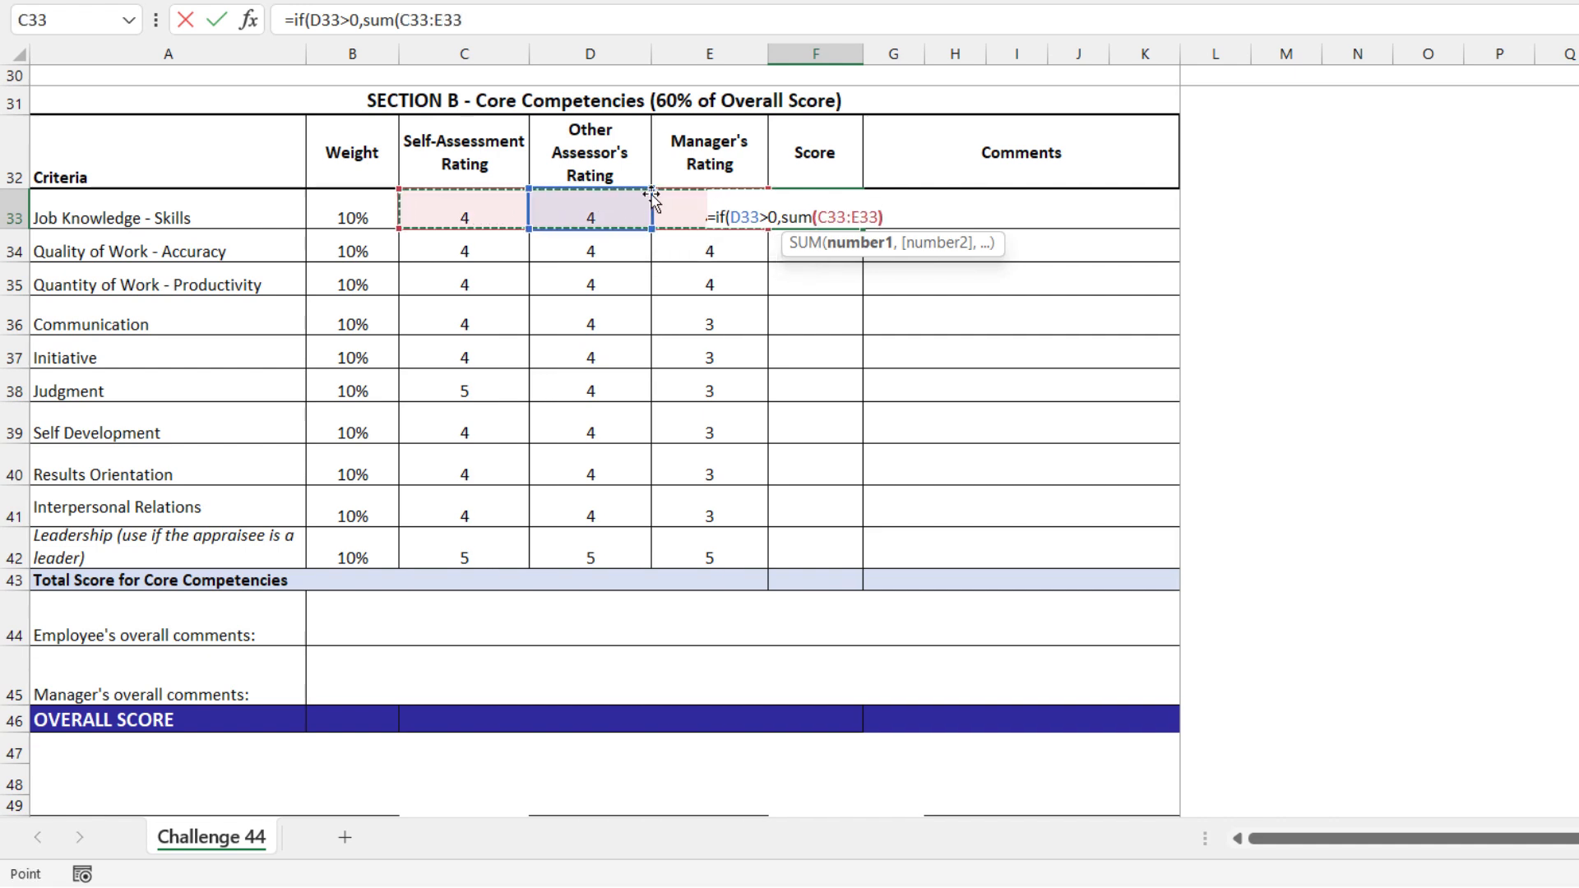
type(")/15")
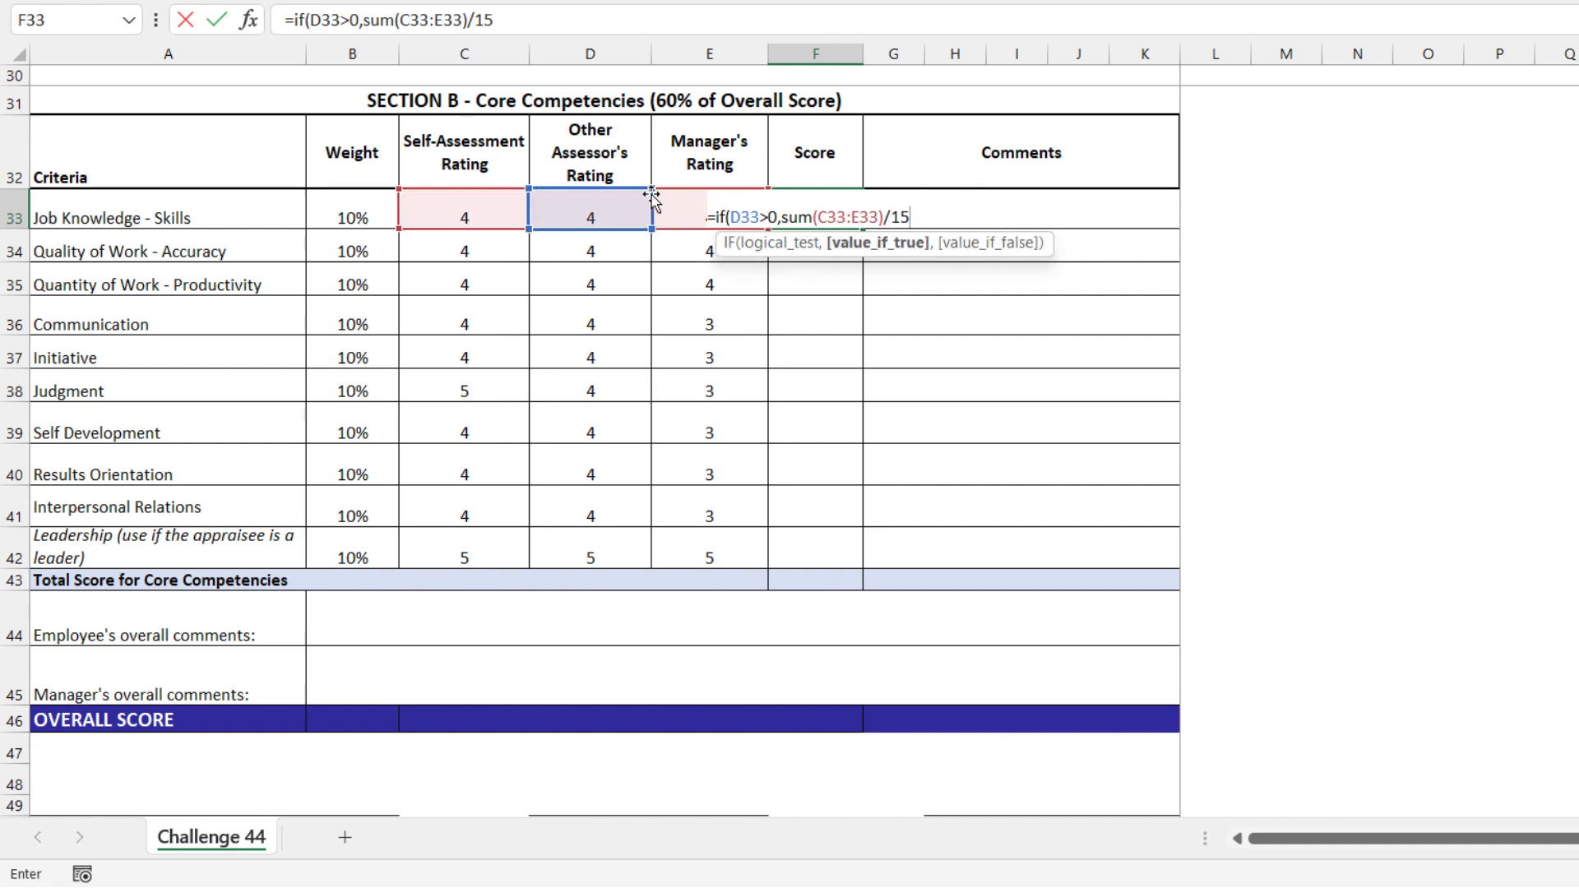
type(")")
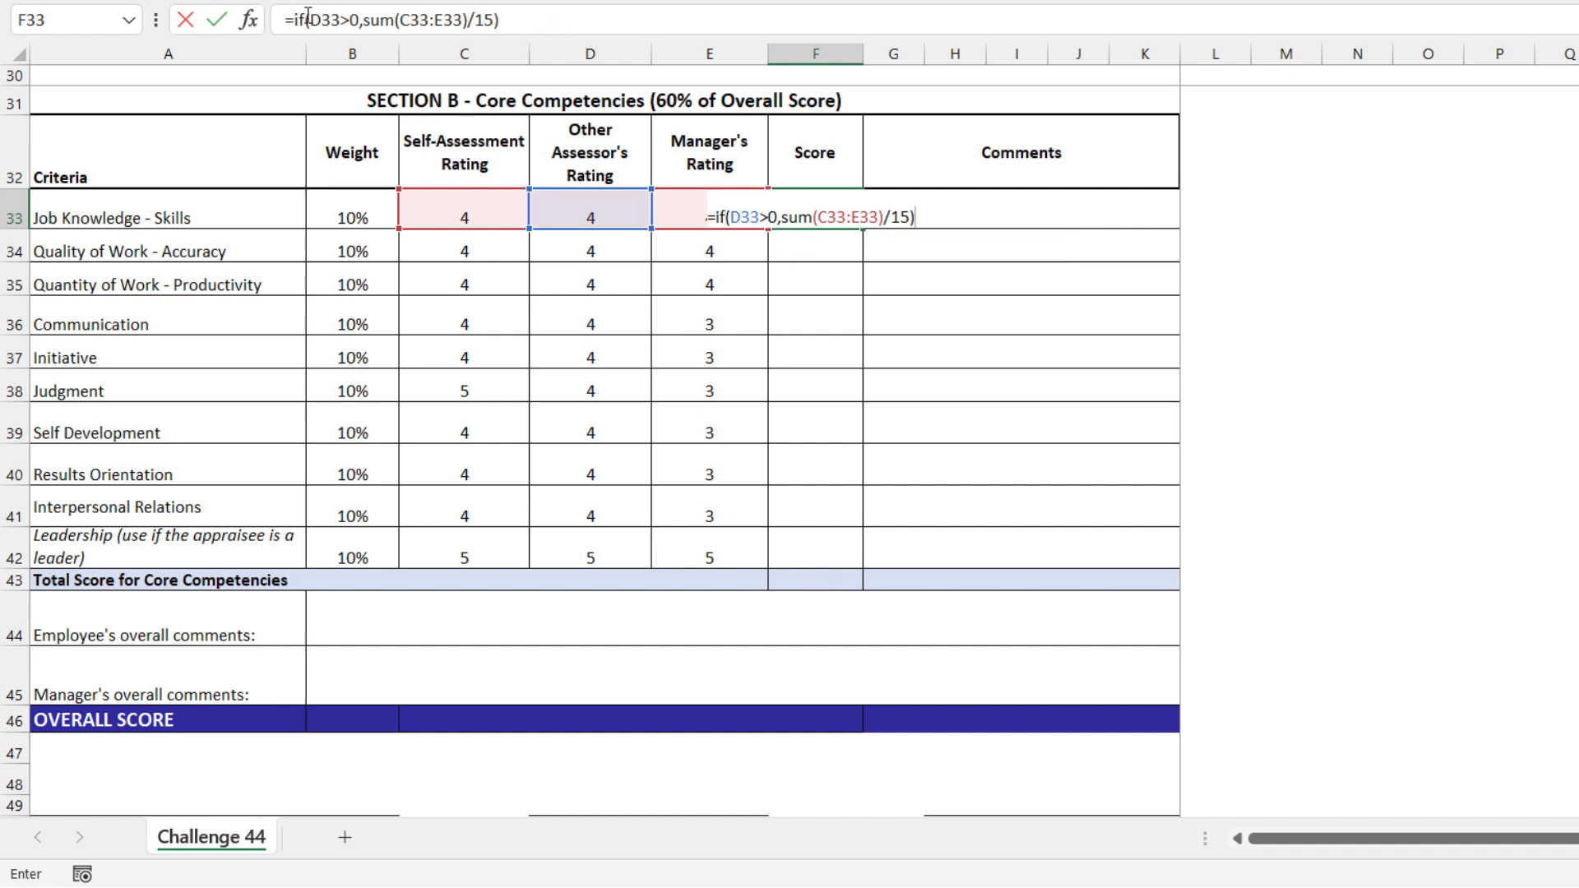
left_click(363, 19)
type("(")
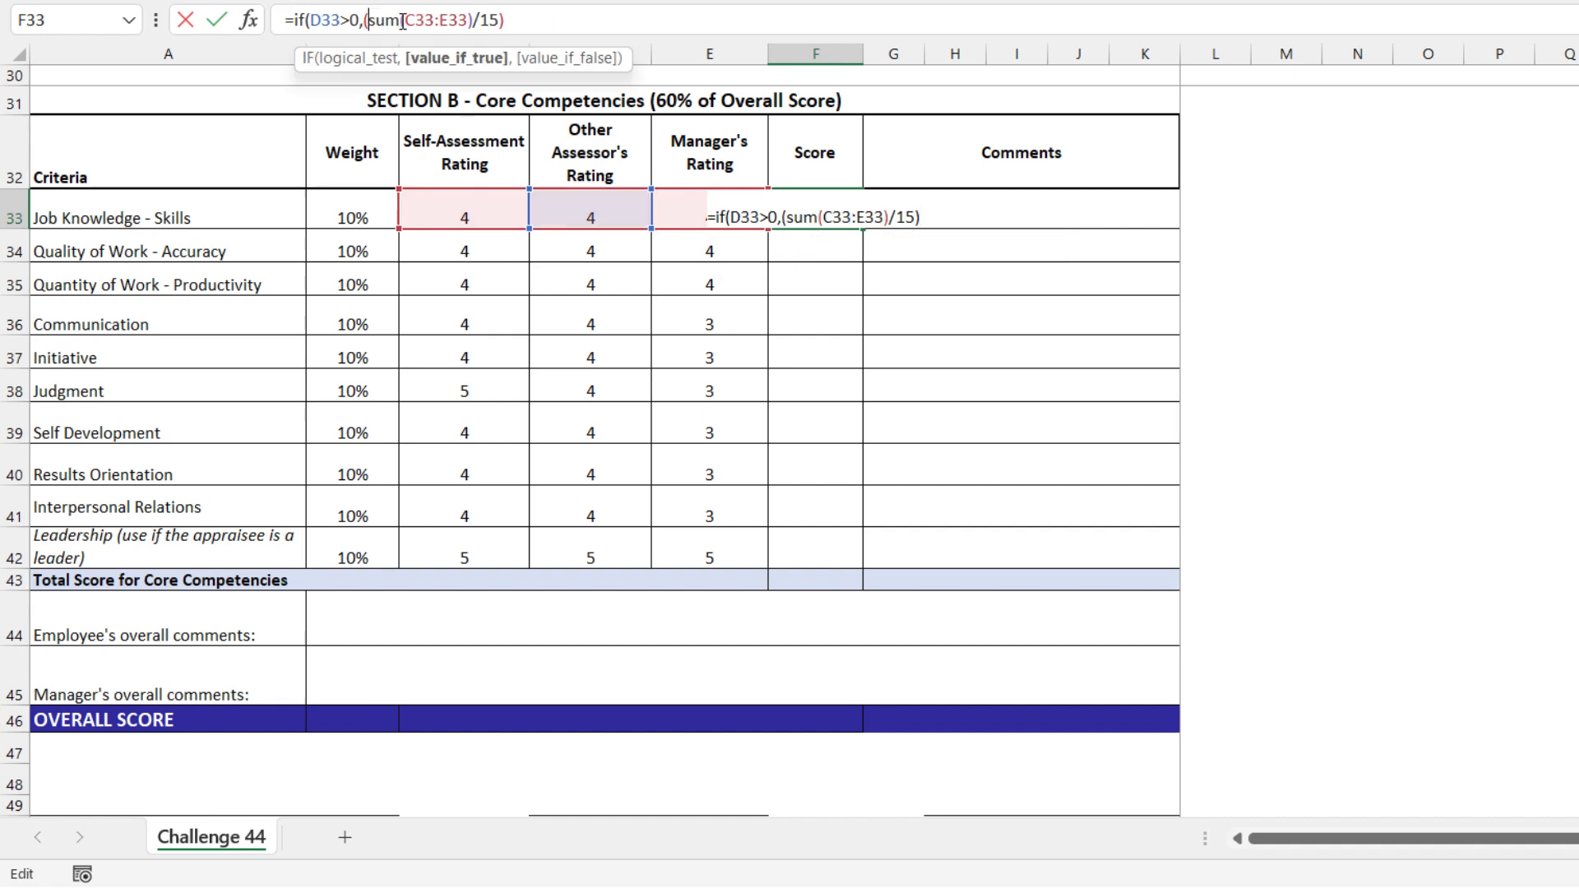
left_click(515, 20)
type("*")
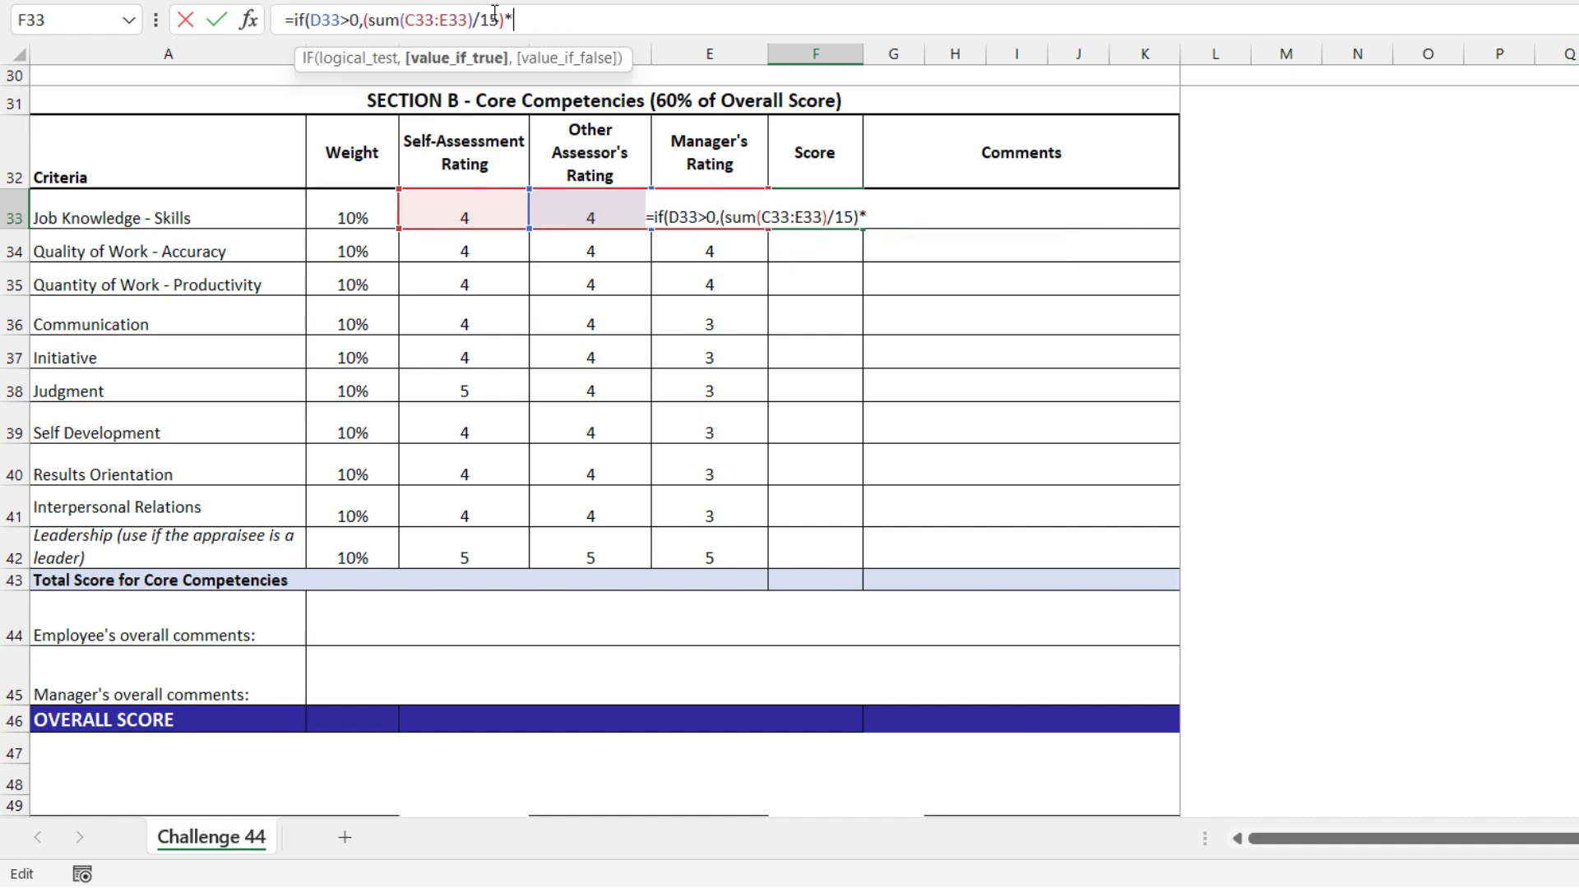
left_click(342, 210)
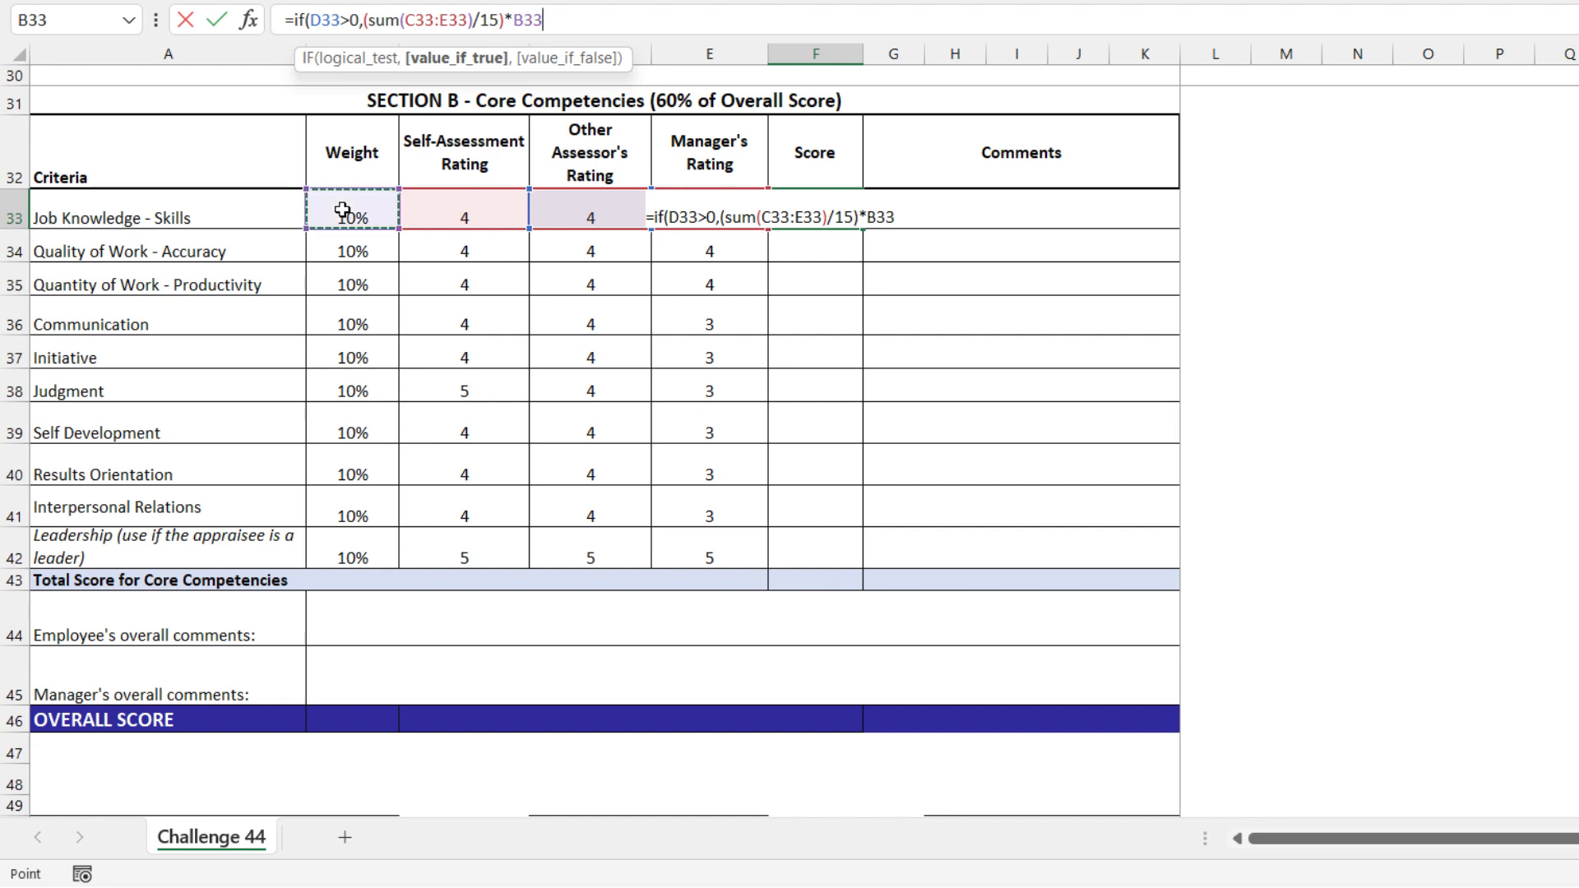
Complete the F33 IF formula with (SUM(C33,E33)/10)*B33 as the value if false
type(",")
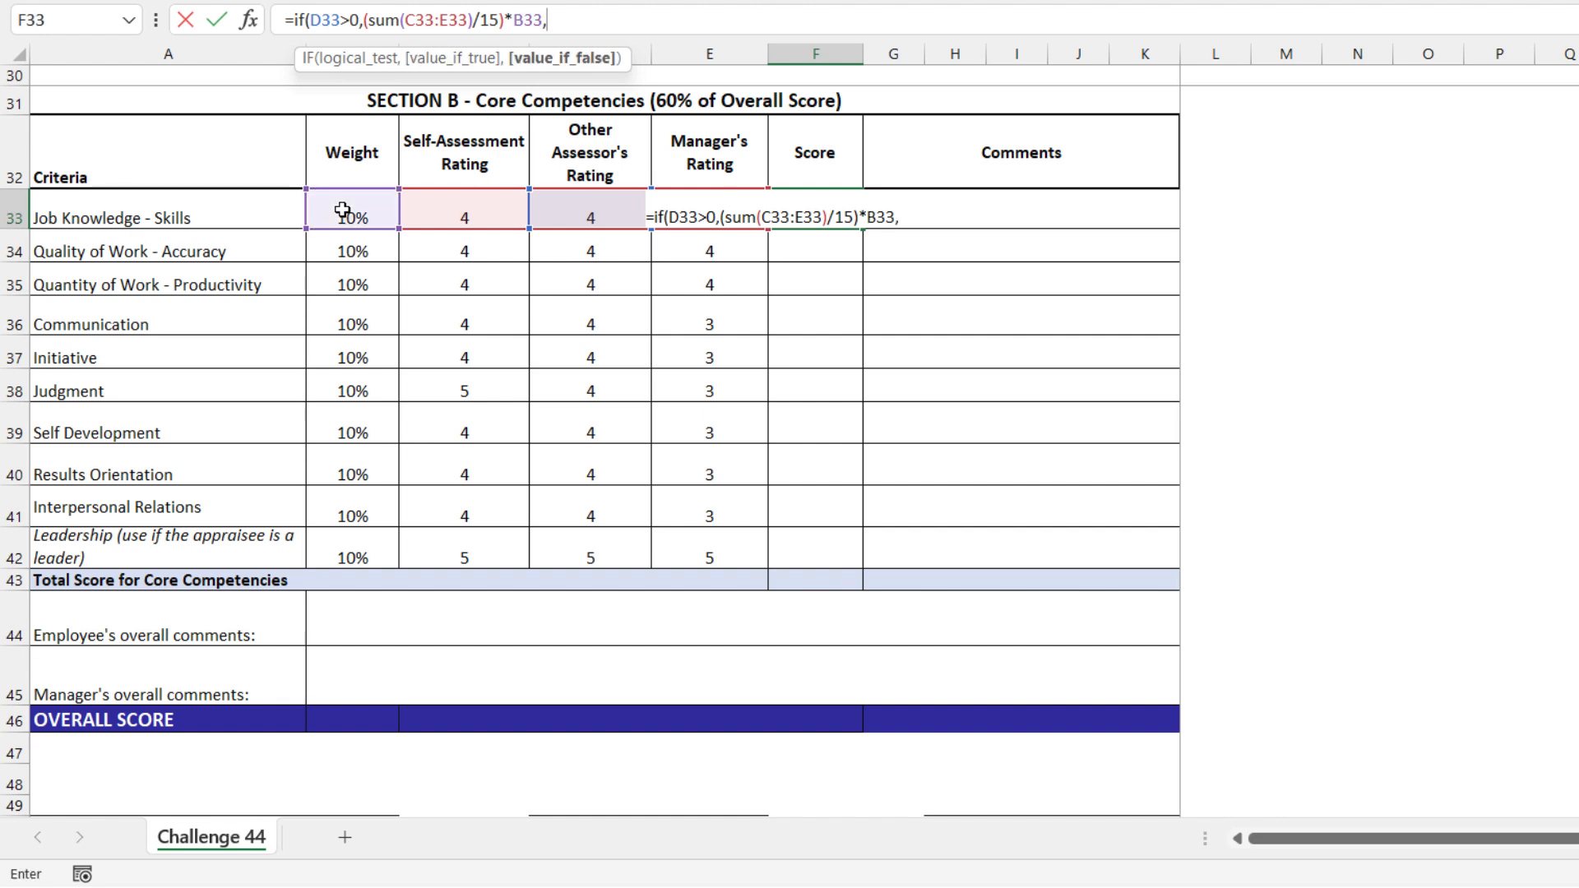
type("(sum(")
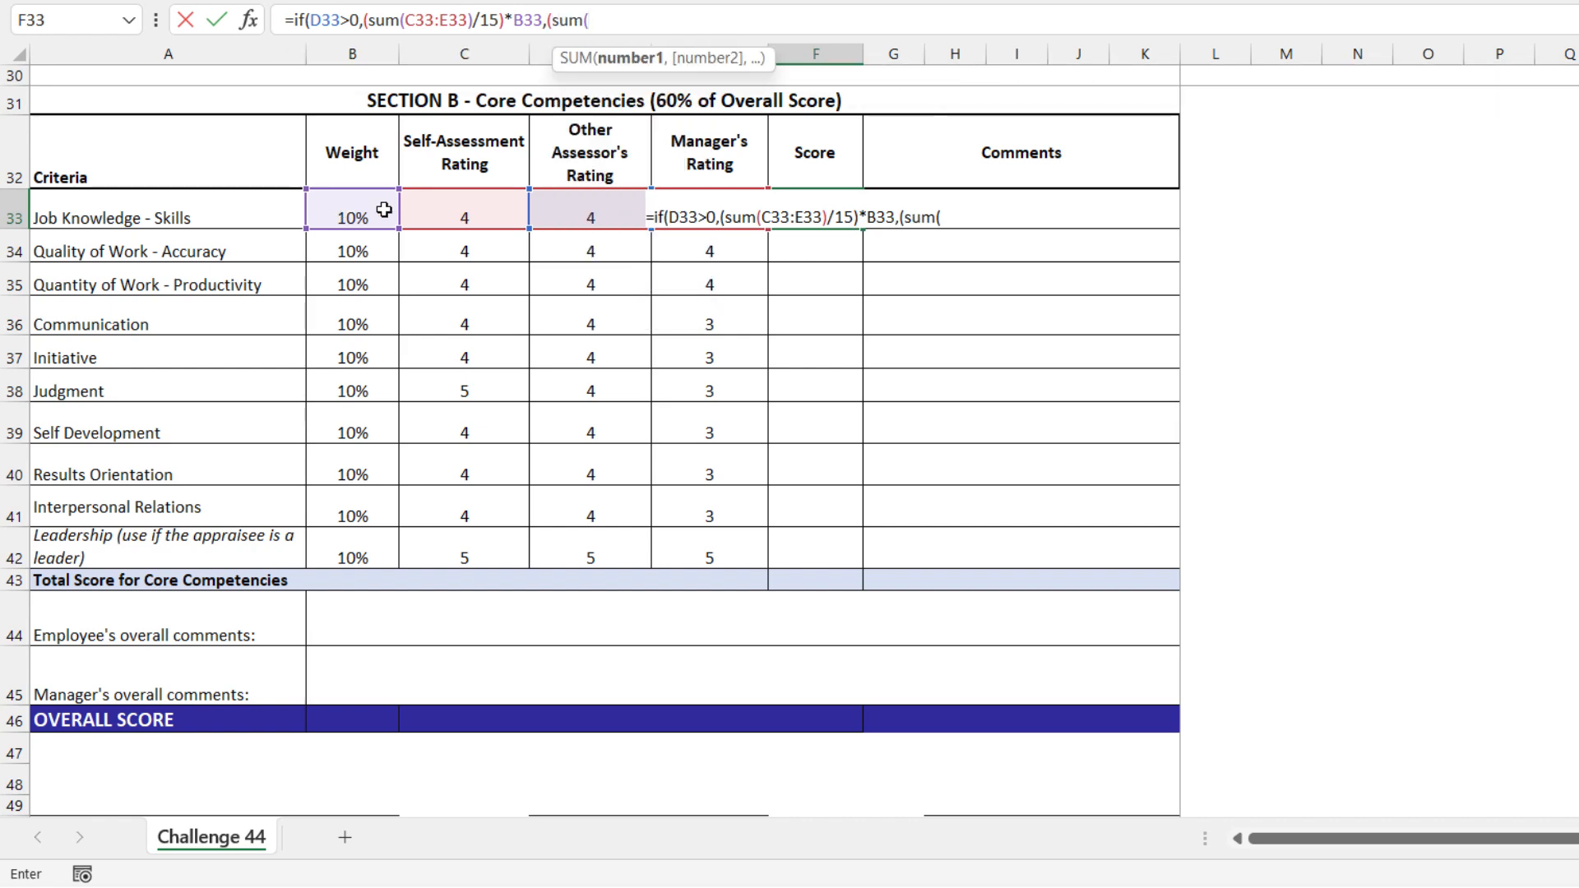
left_click(421, 205)
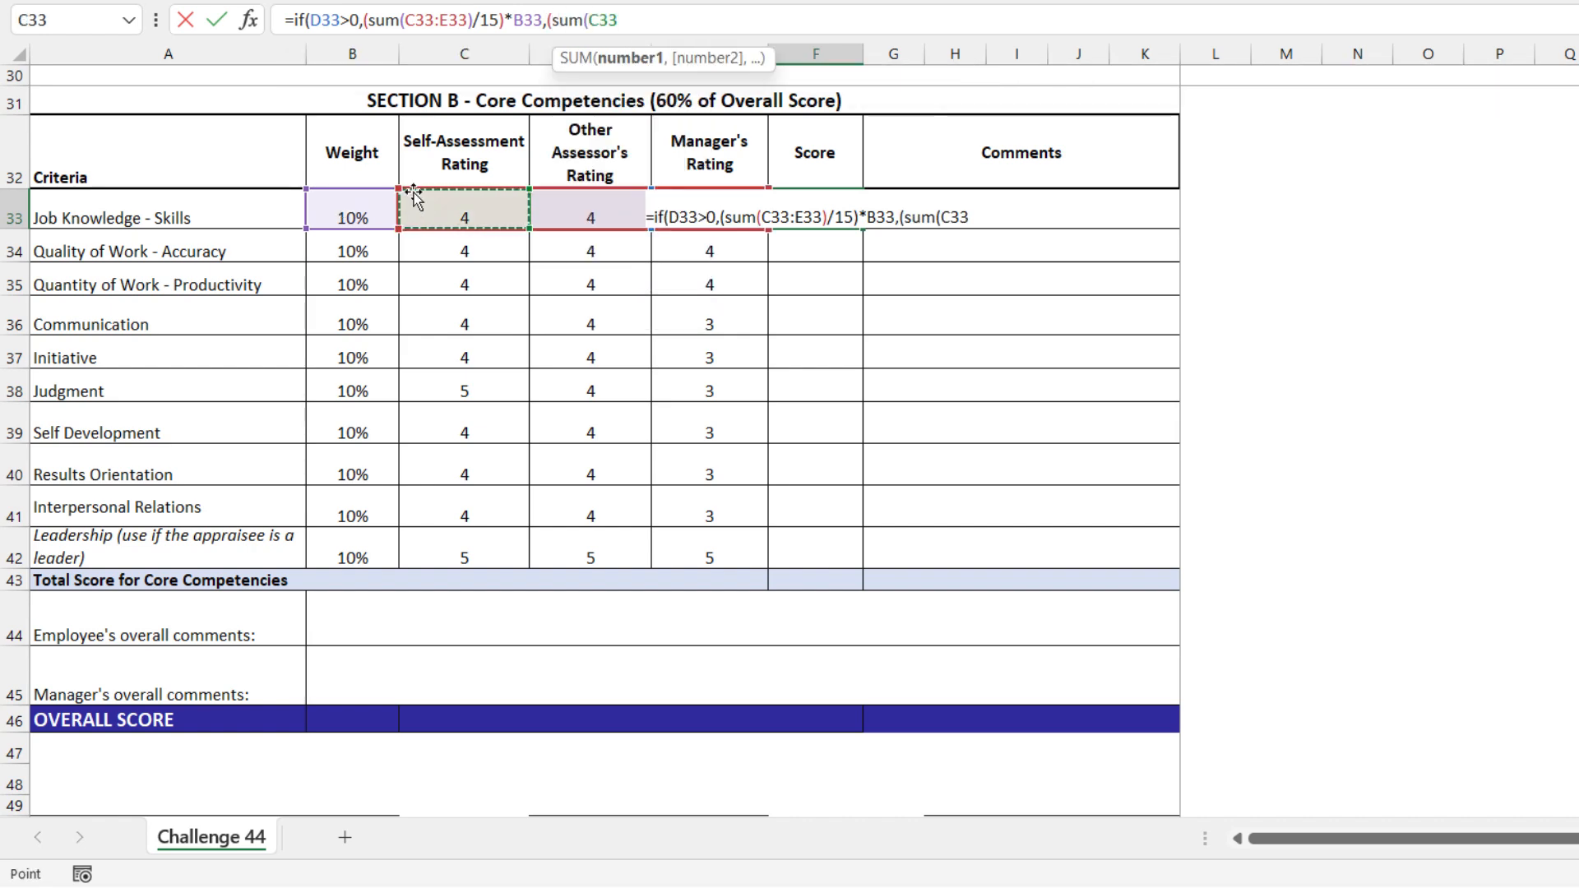
type(",")
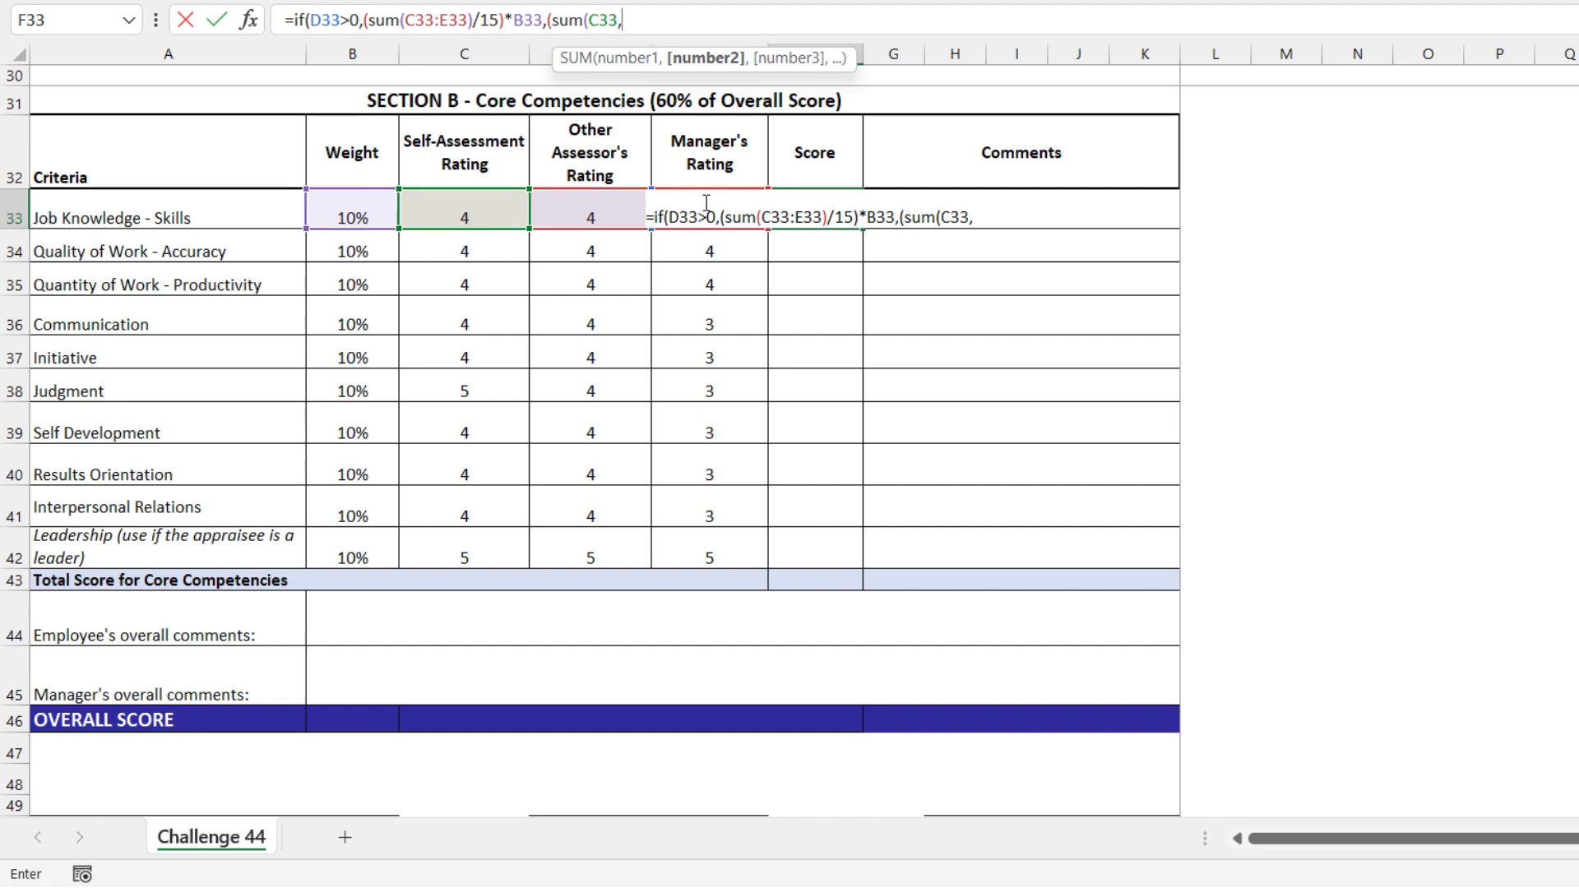
type("e33")
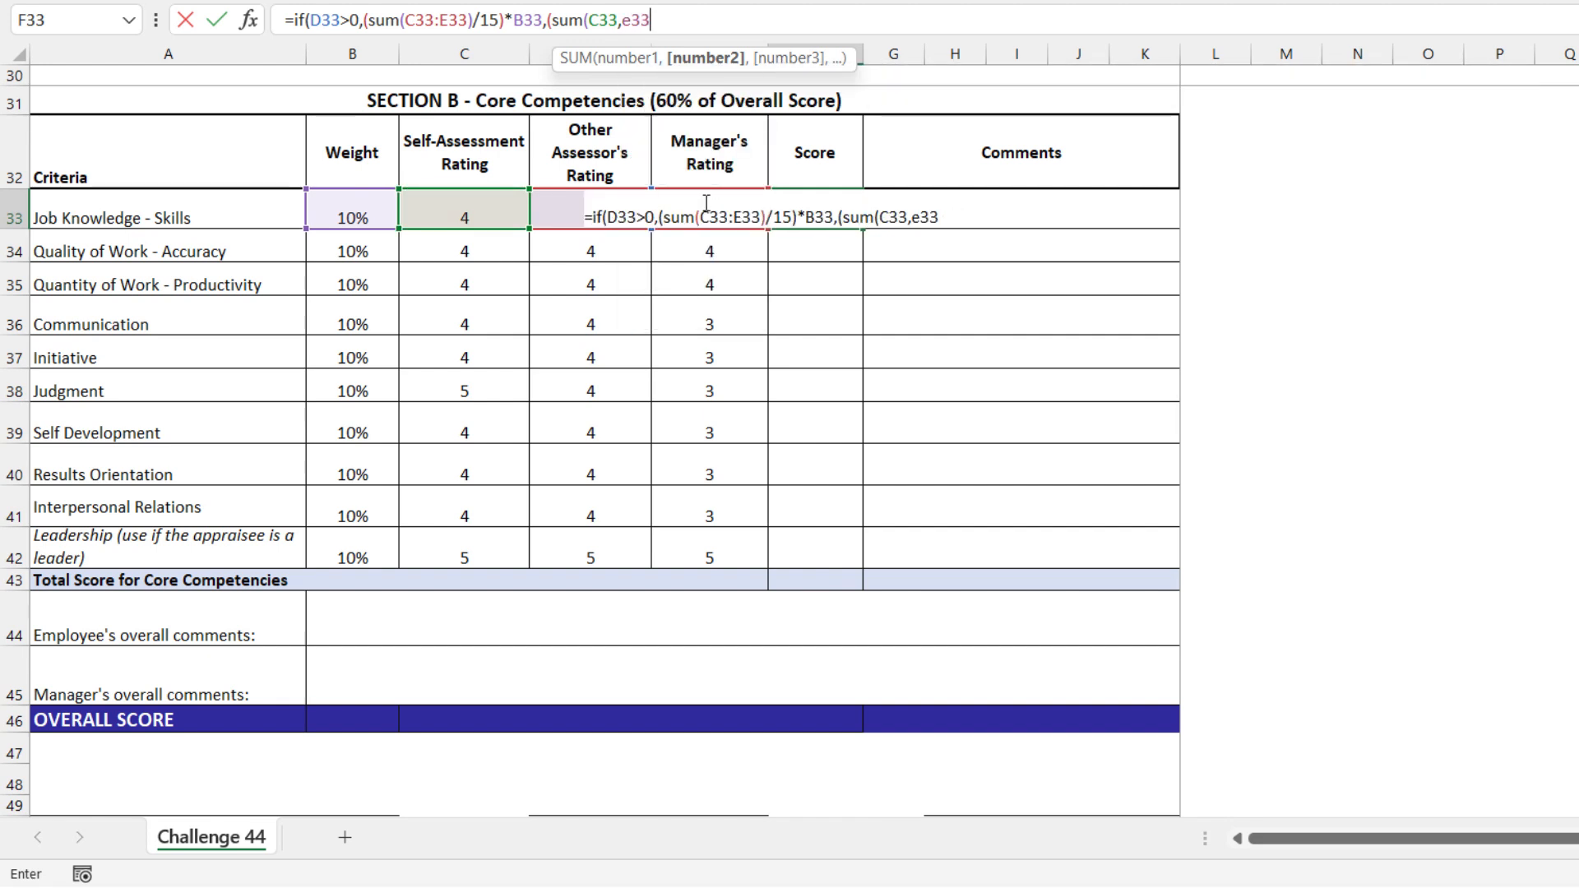
type(")/")
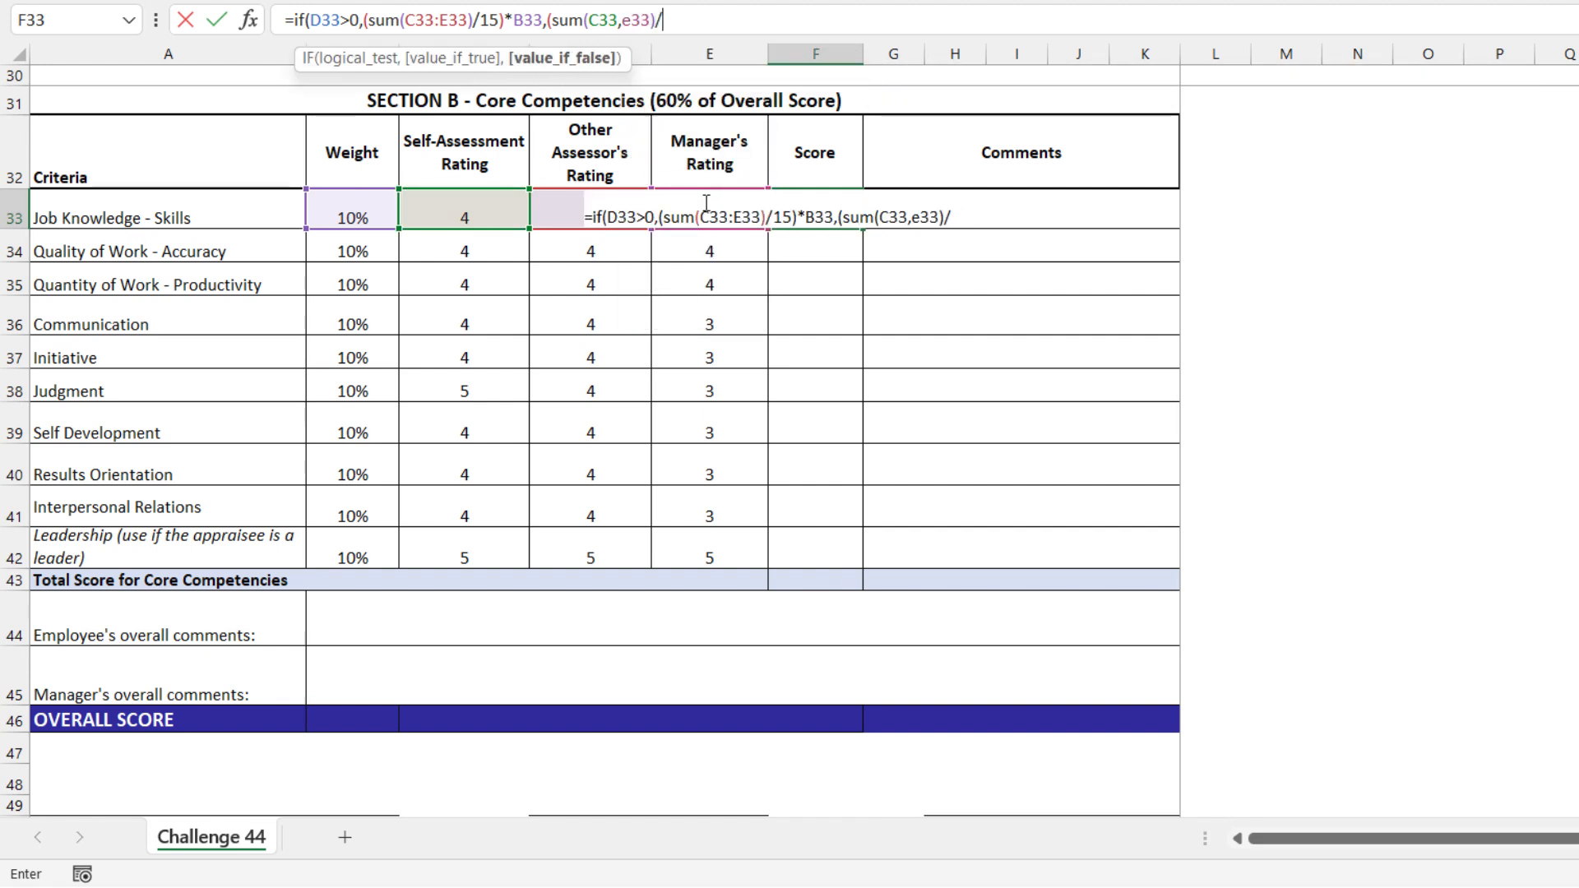
type("10)*")
left_click(363, 205)
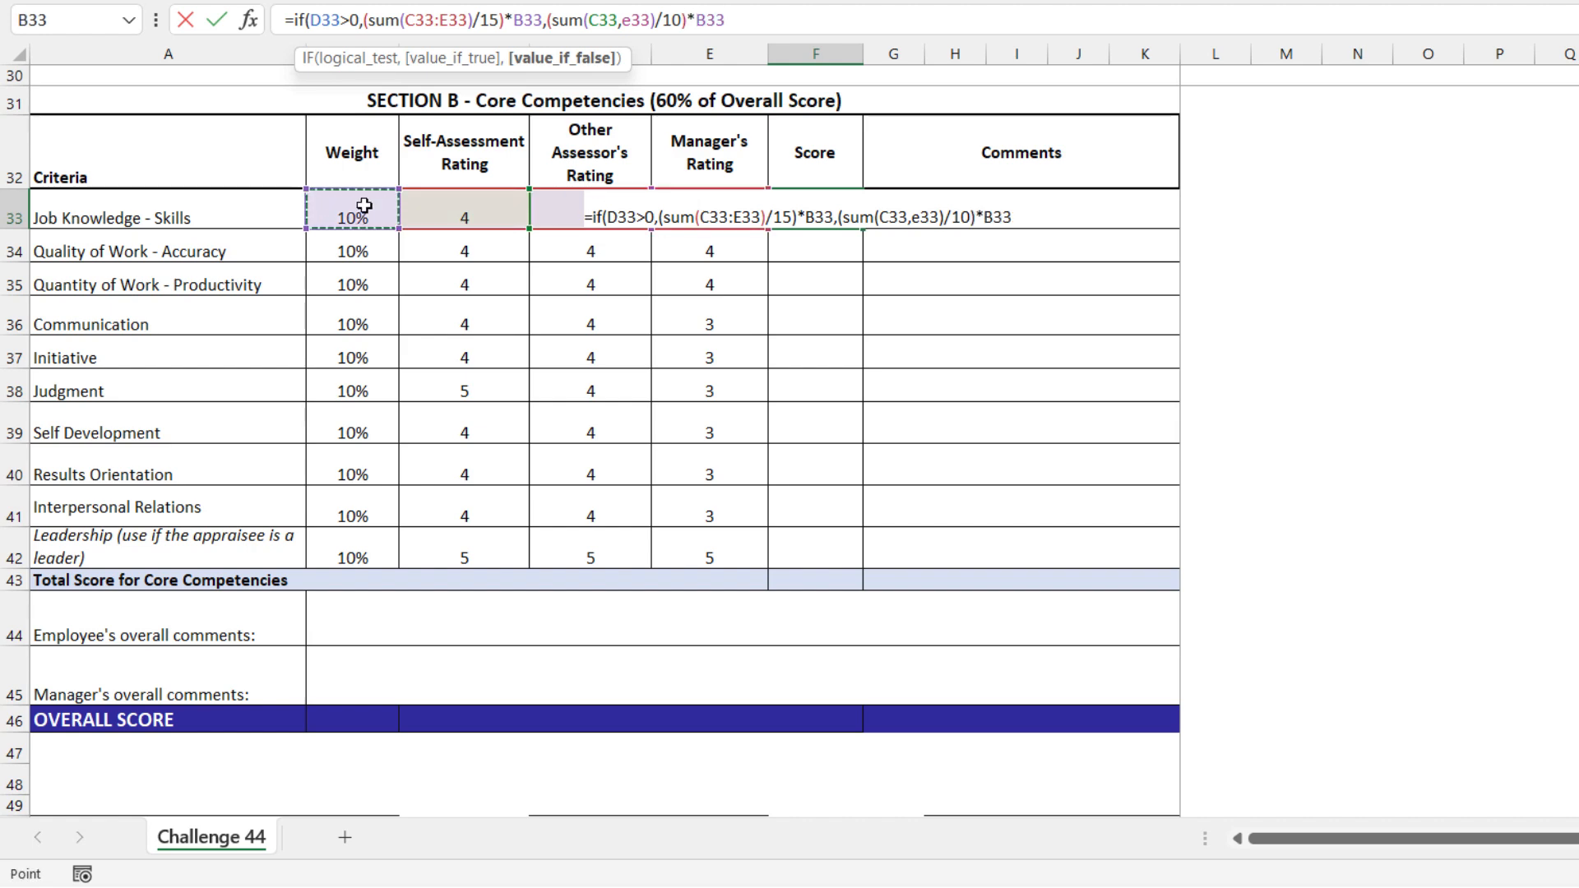
type(")")
key("Return")
Fill the F33 score formula down through F42 for the remaining core competencies
key("Up")
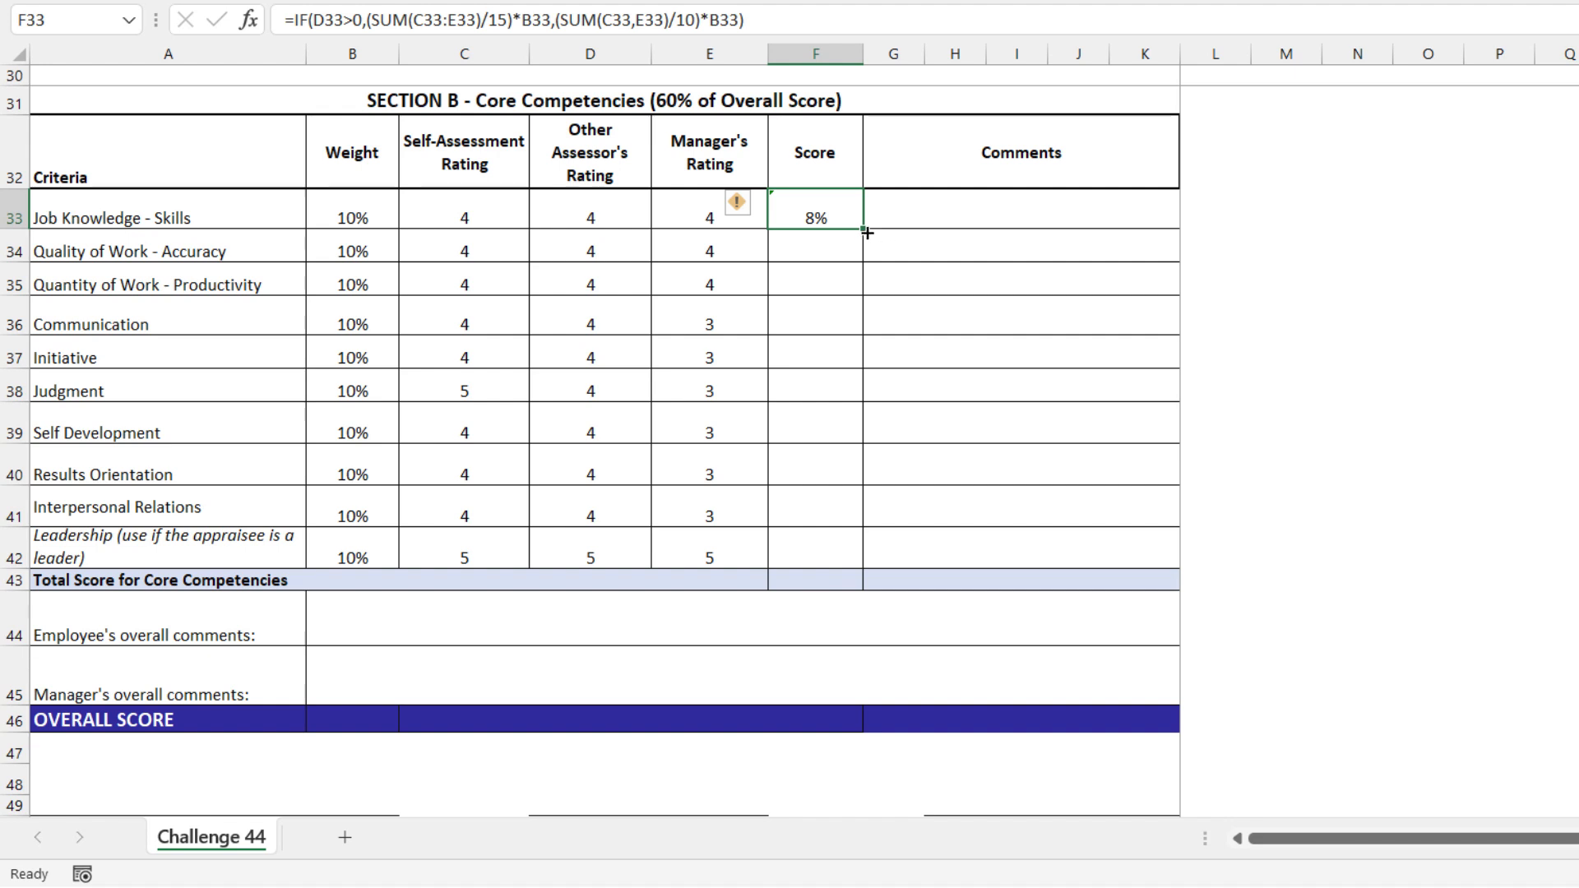
left_click_drag(866, 233, 868, 569)
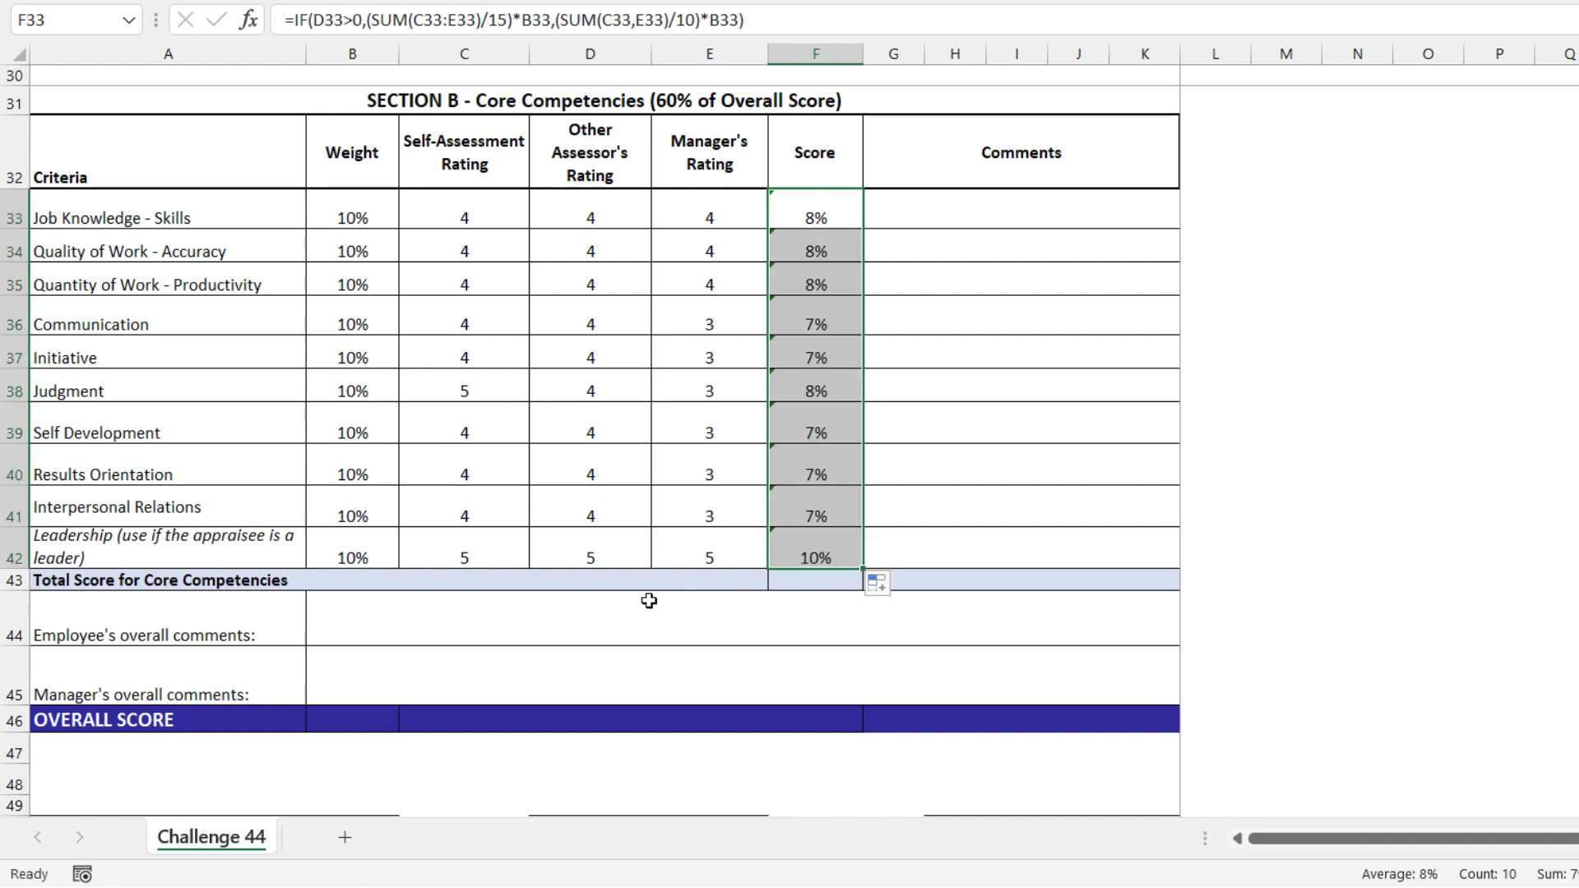
Enter an IF formula in F43 that returns SUM(F33:F42) when F42>0, otherwise SUM(F33:F41)
left_click(828, 578)
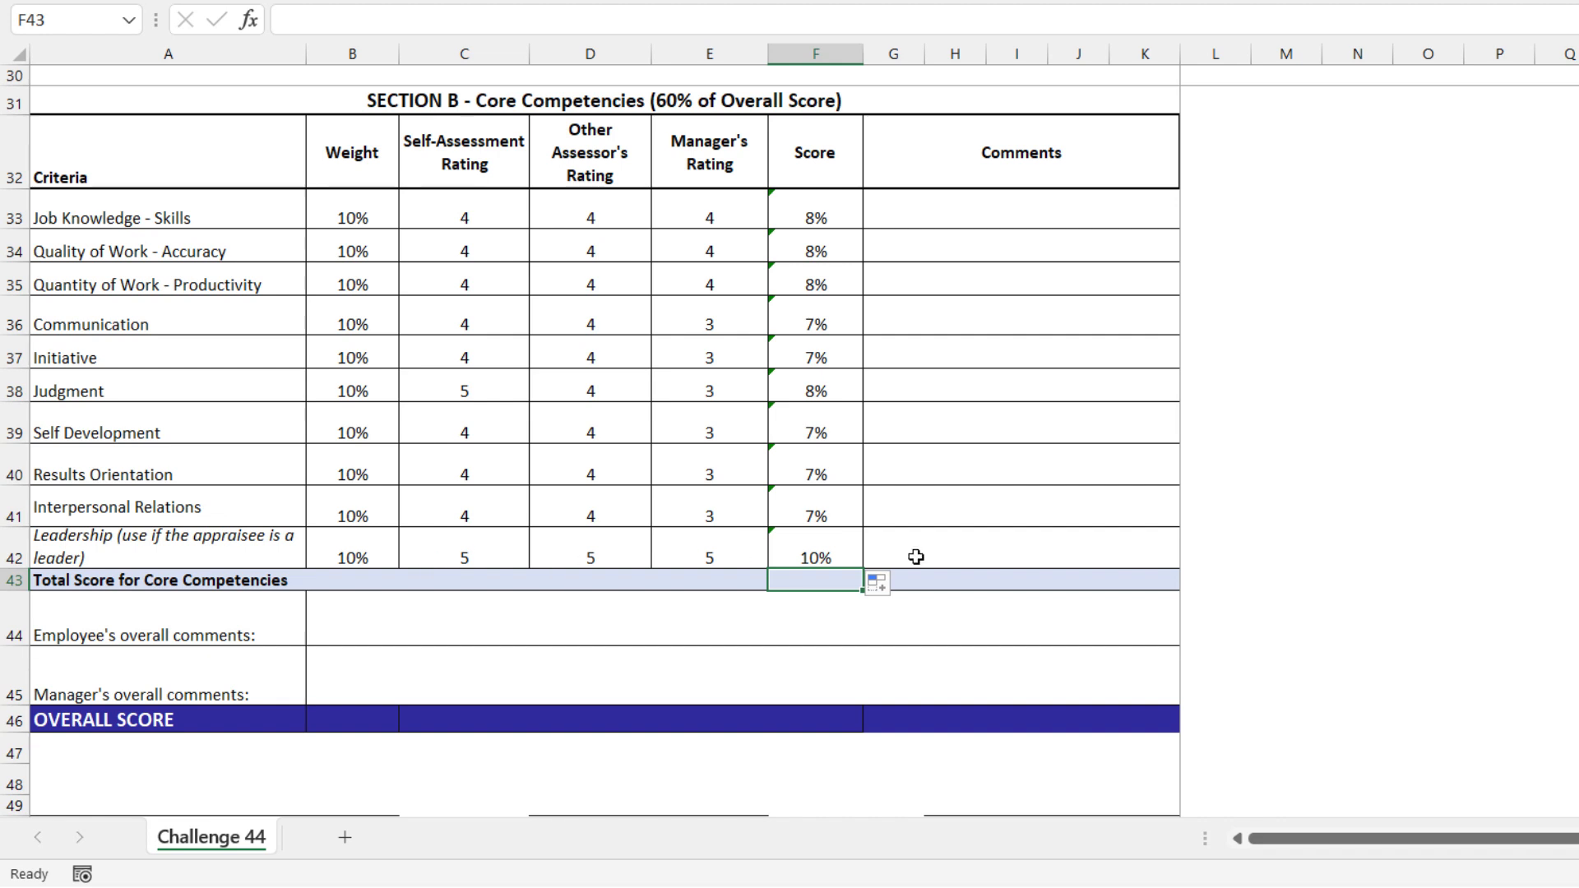
type("=if(")
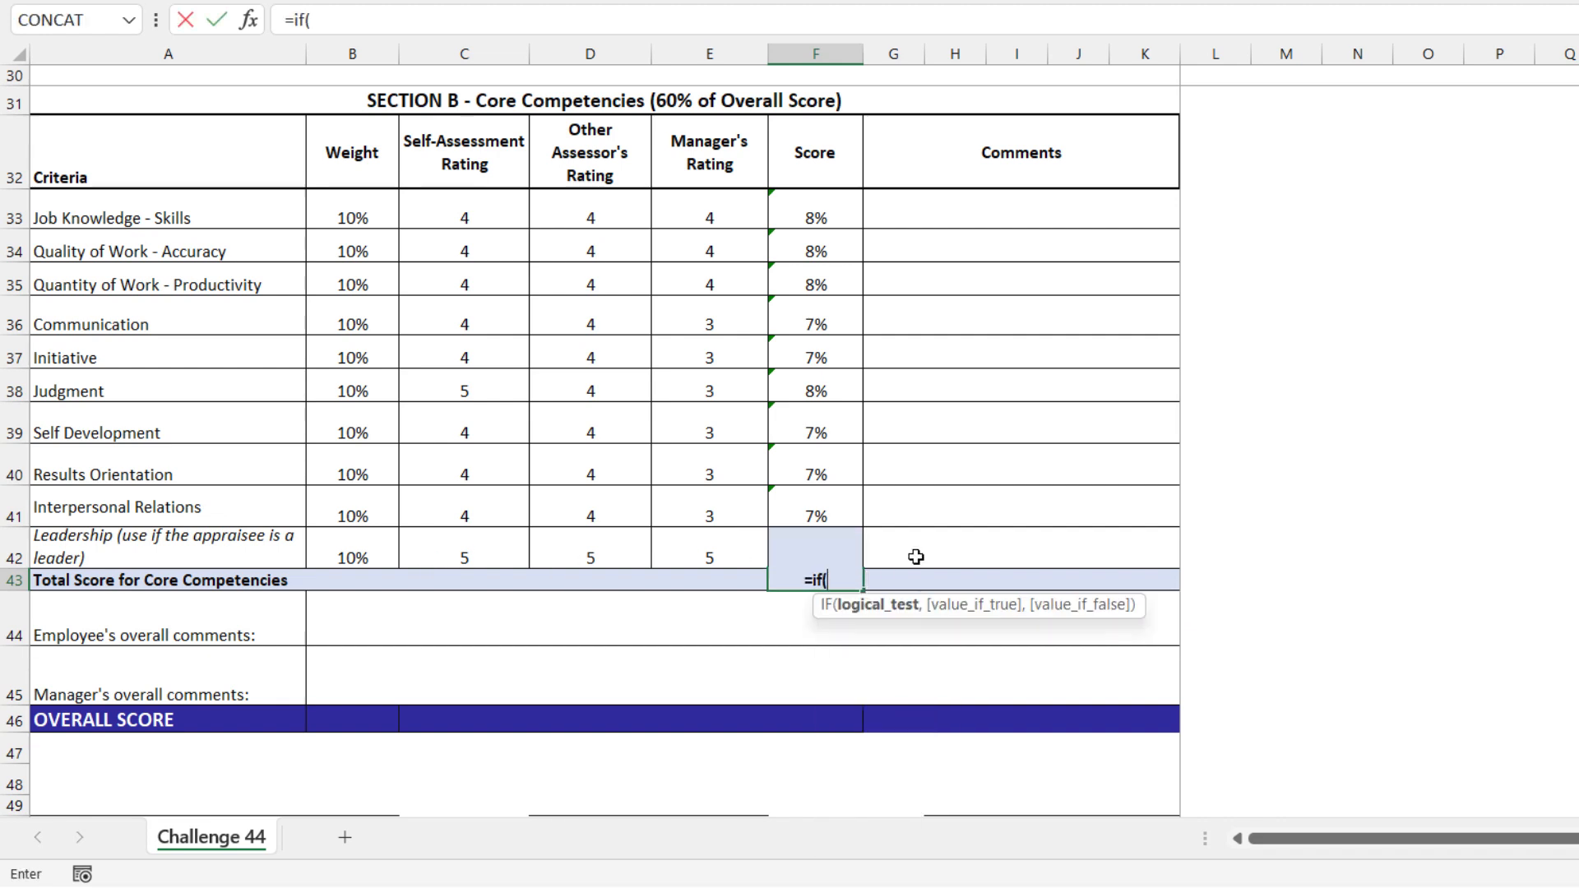
type("f4")
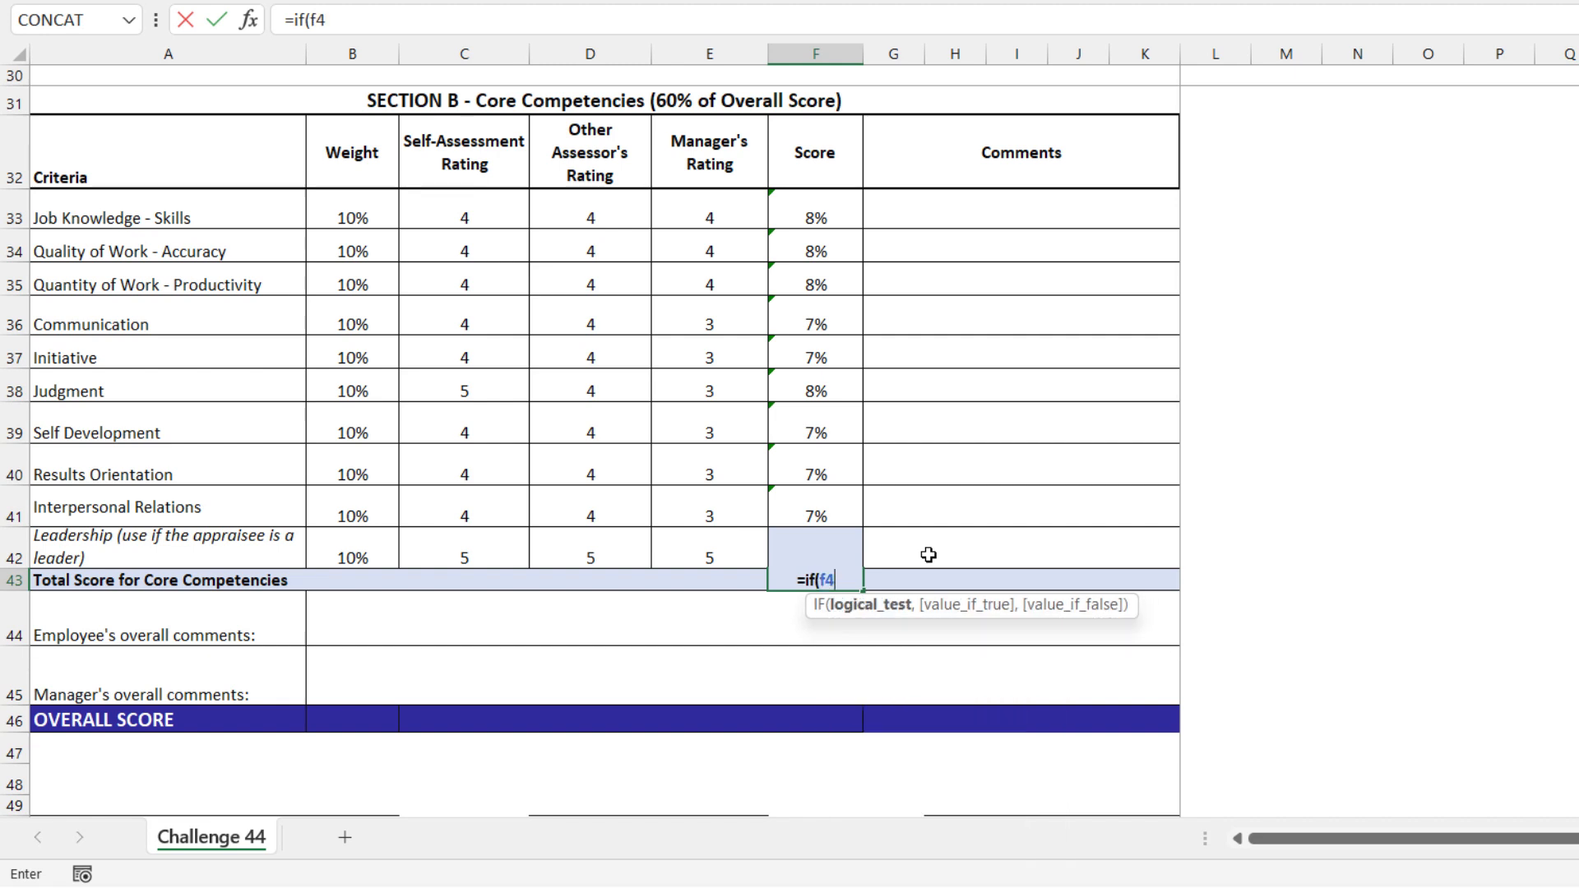
type("2>0,sum(F33:F42),sum(")
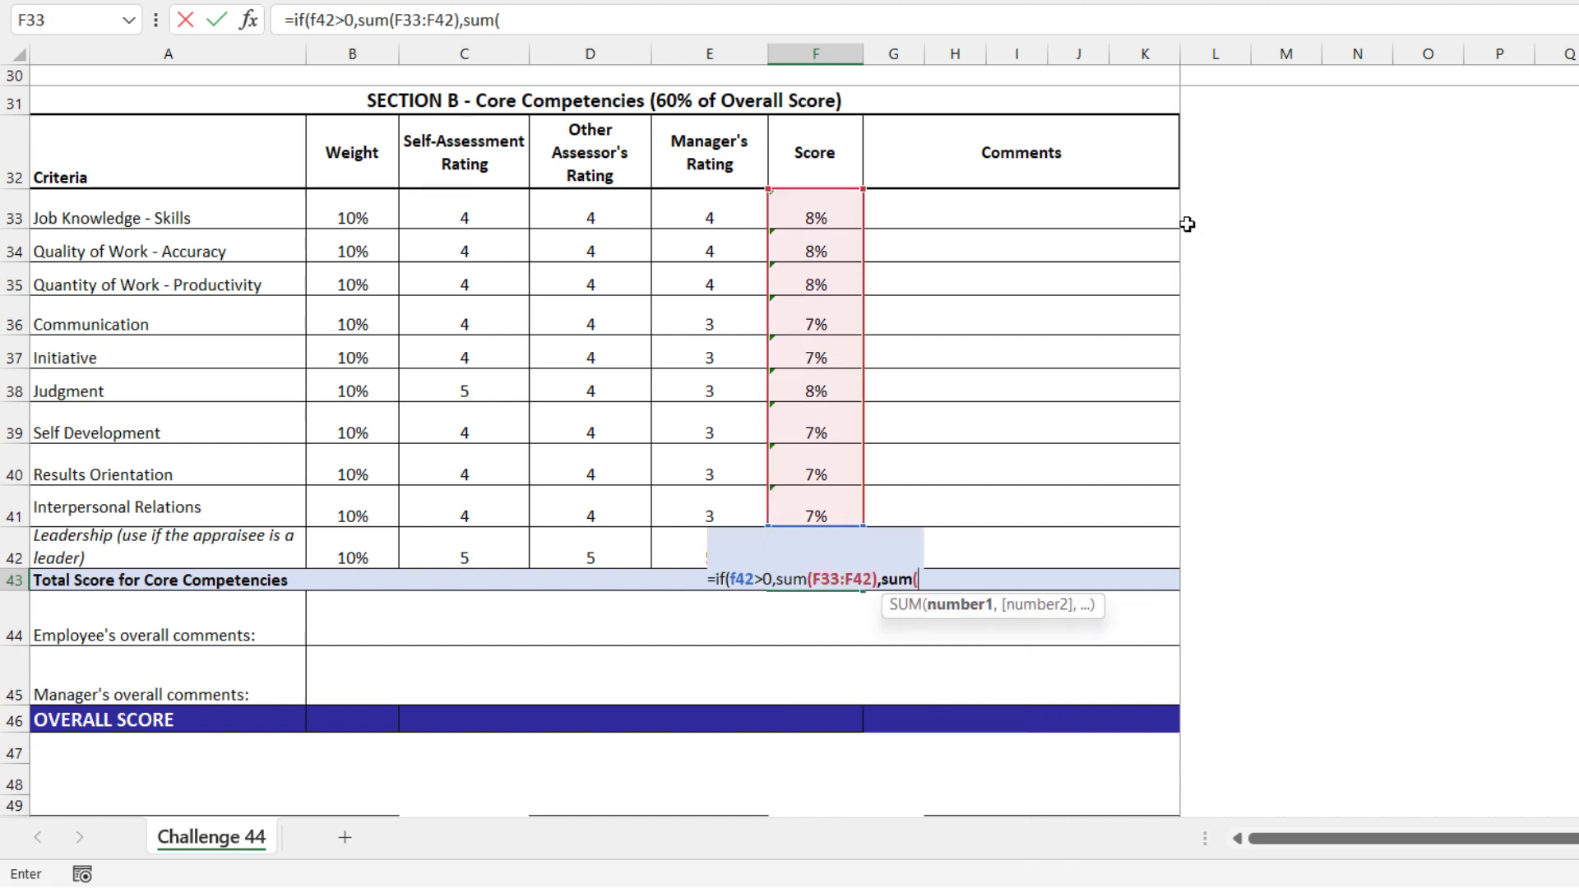
left_click_drag(822, 215, 810, 497)
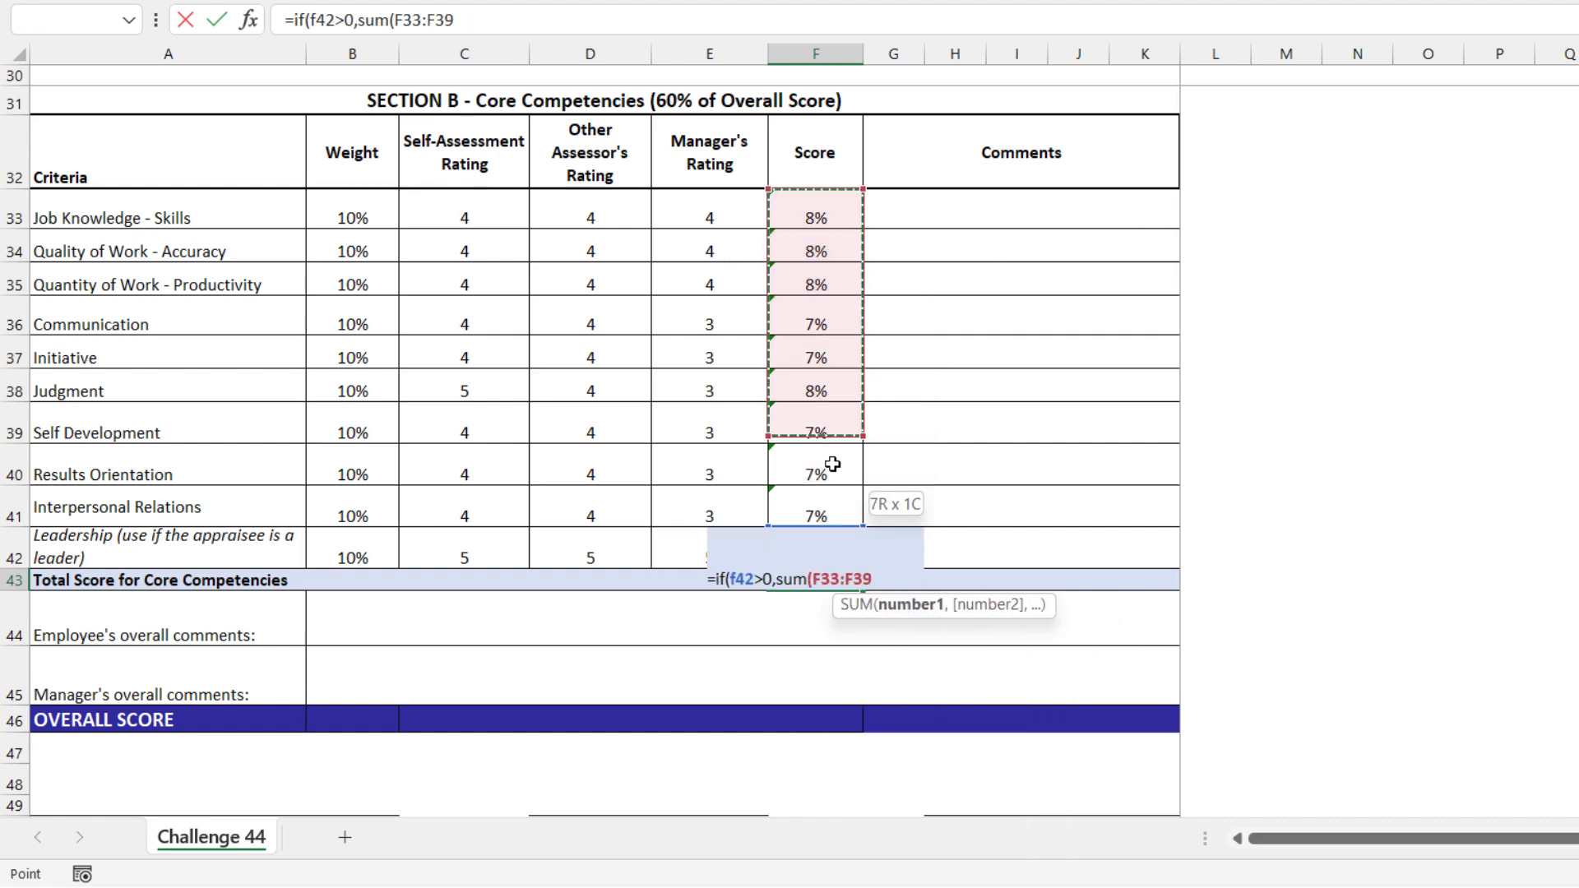
left_click_drag(814, 444, 823, 555)
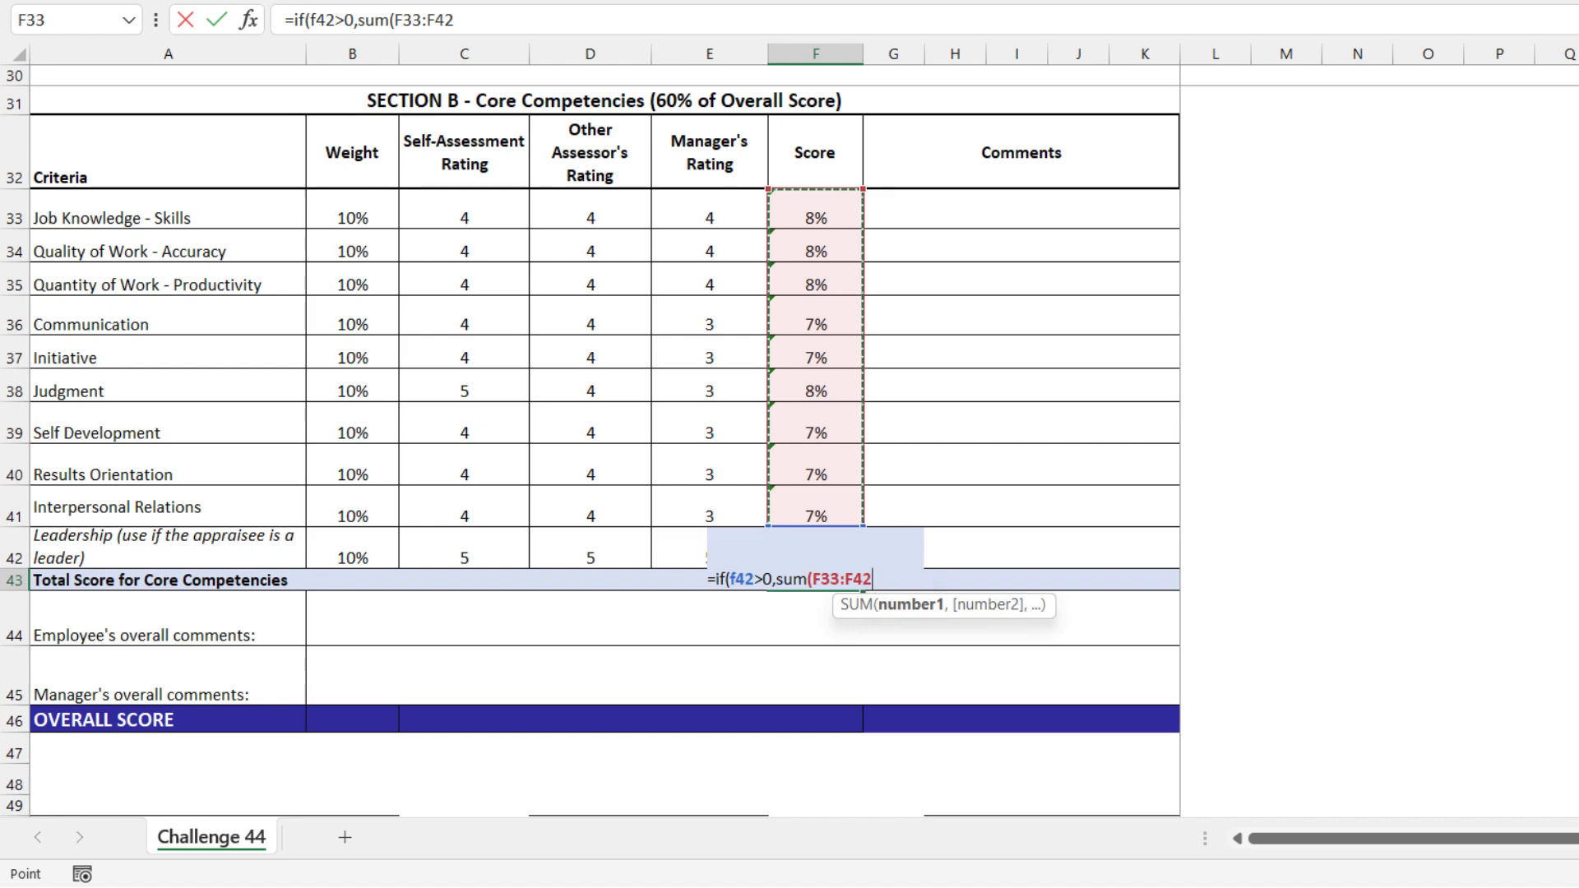
type("),SUM(F33:F41")
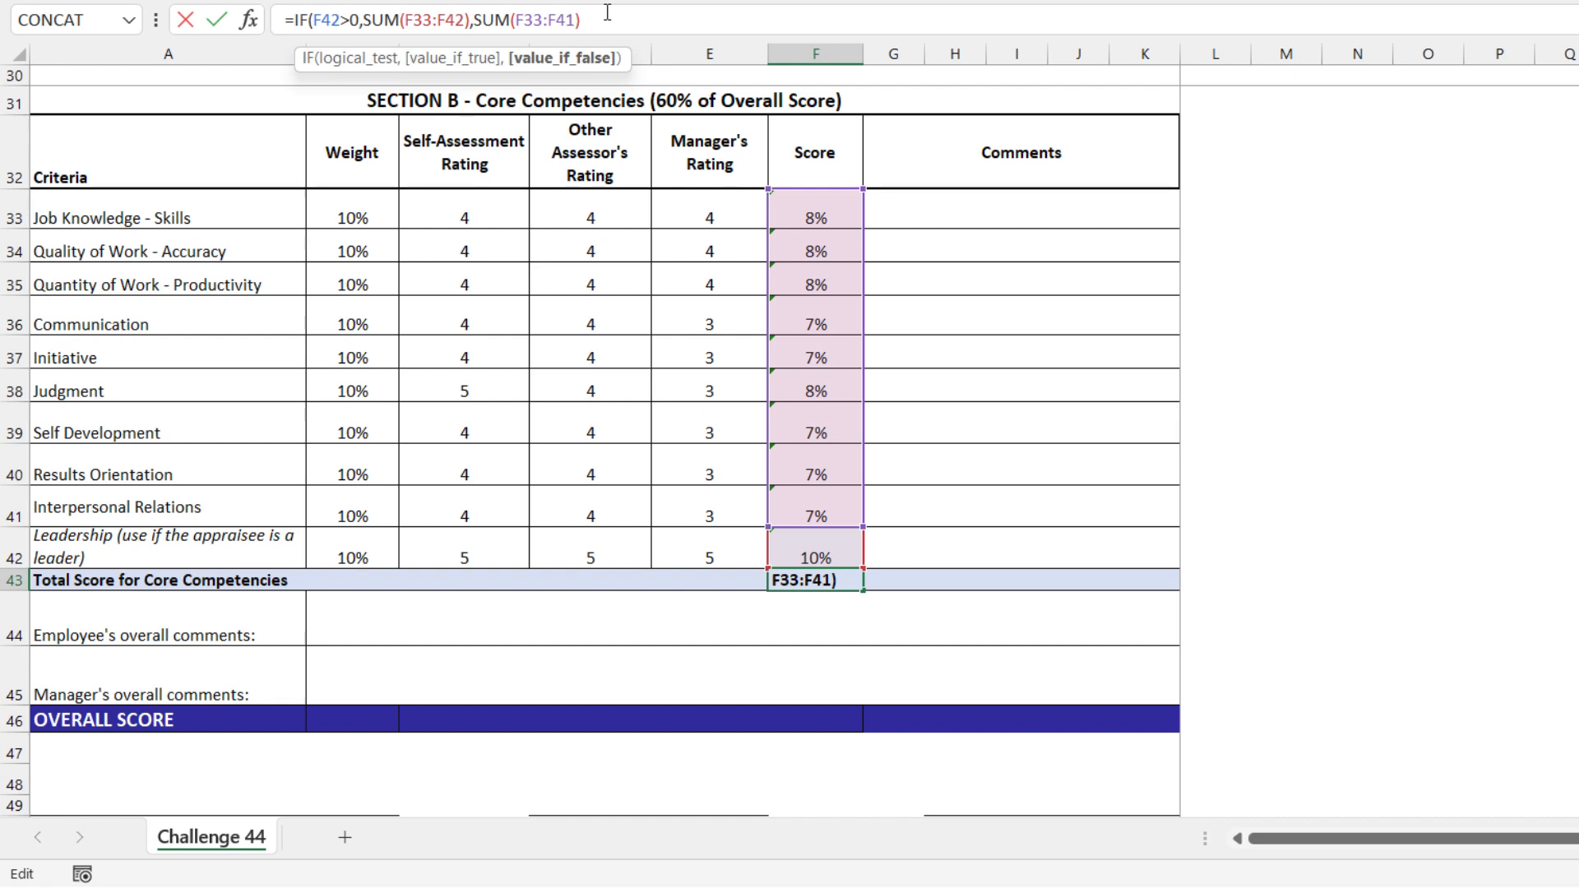
Divide the value-if-false sum SUM(F33:F41) in the F43 formula by 0.9
type("/0.9)")
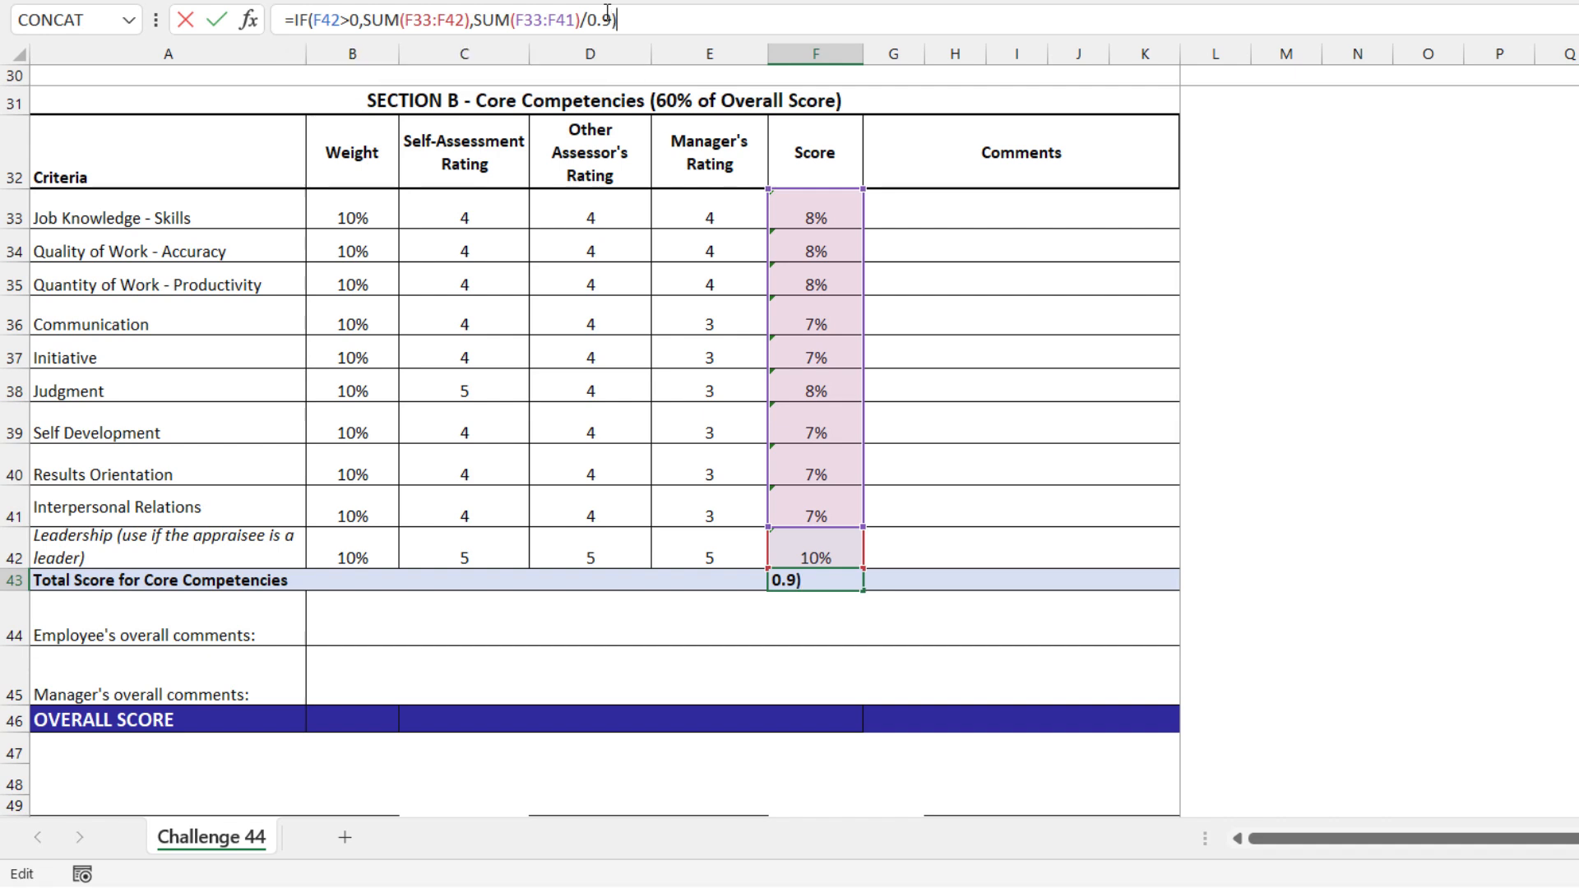
key("ctrl+Return")
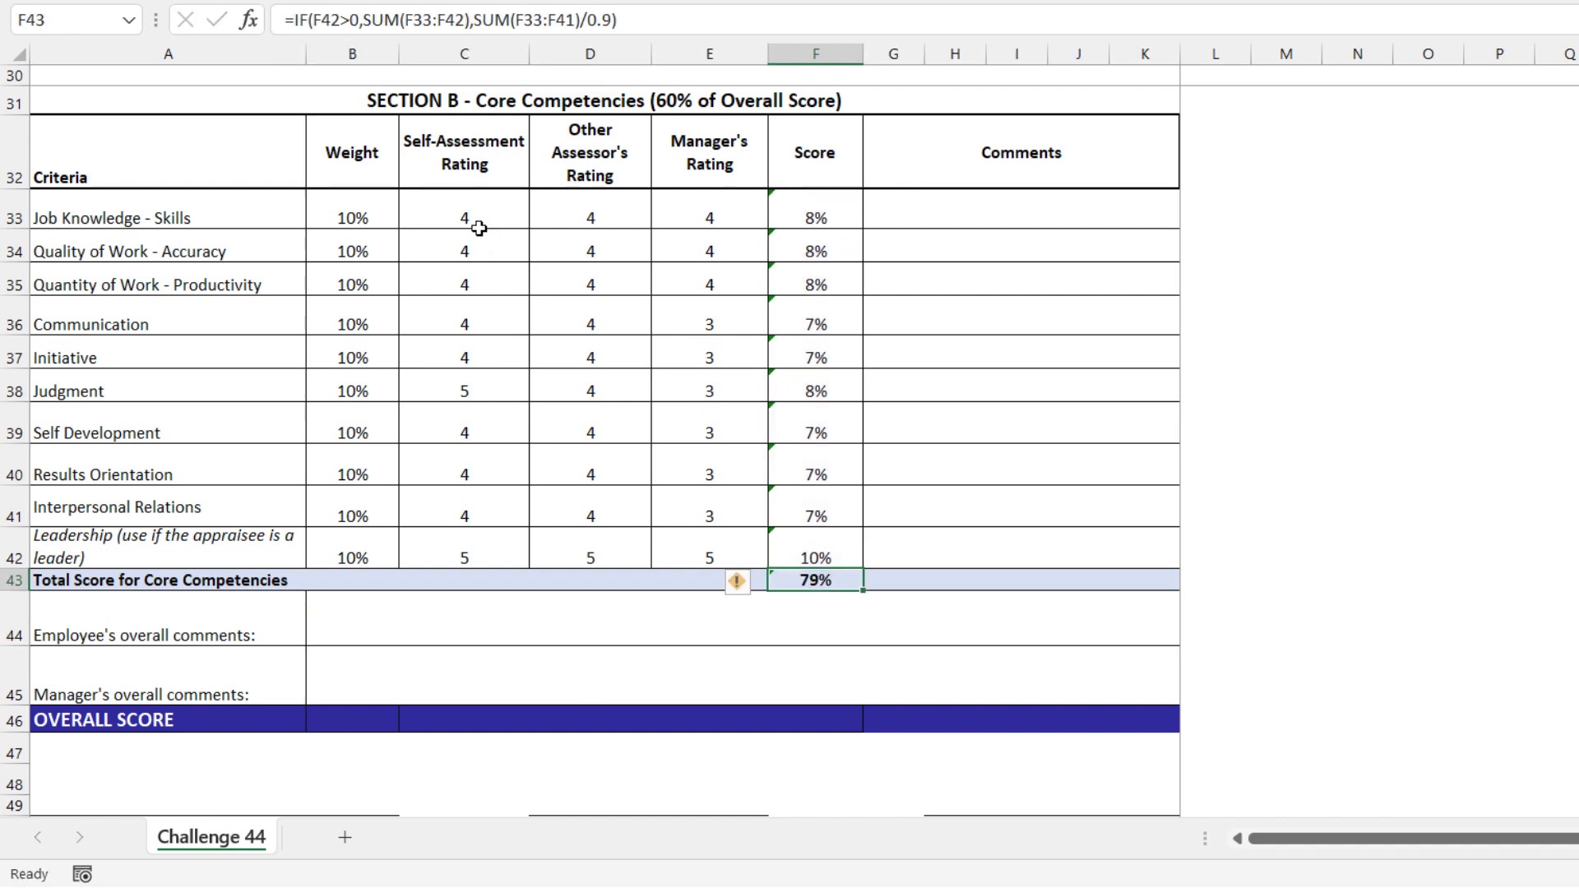
Copy the rating 5 from C38 to all Section B ratings in C33:E42 and check the total formula in F43
left_click(461, 391)
key("ctrl+c")
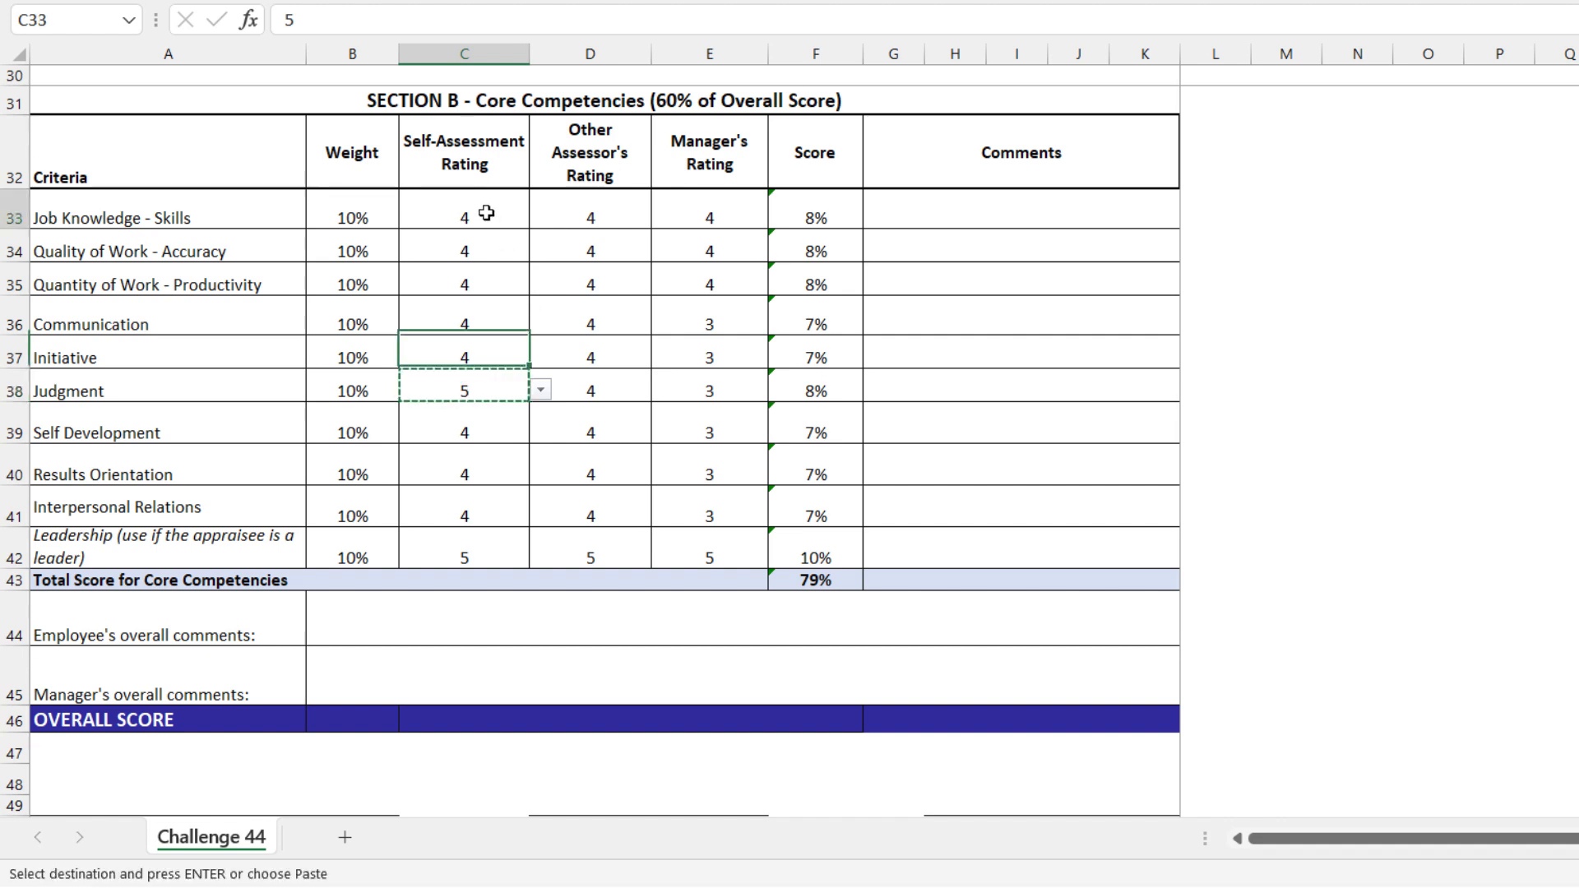
left_click_drag(486, 211, 725, 541)
key("ctrl+v")
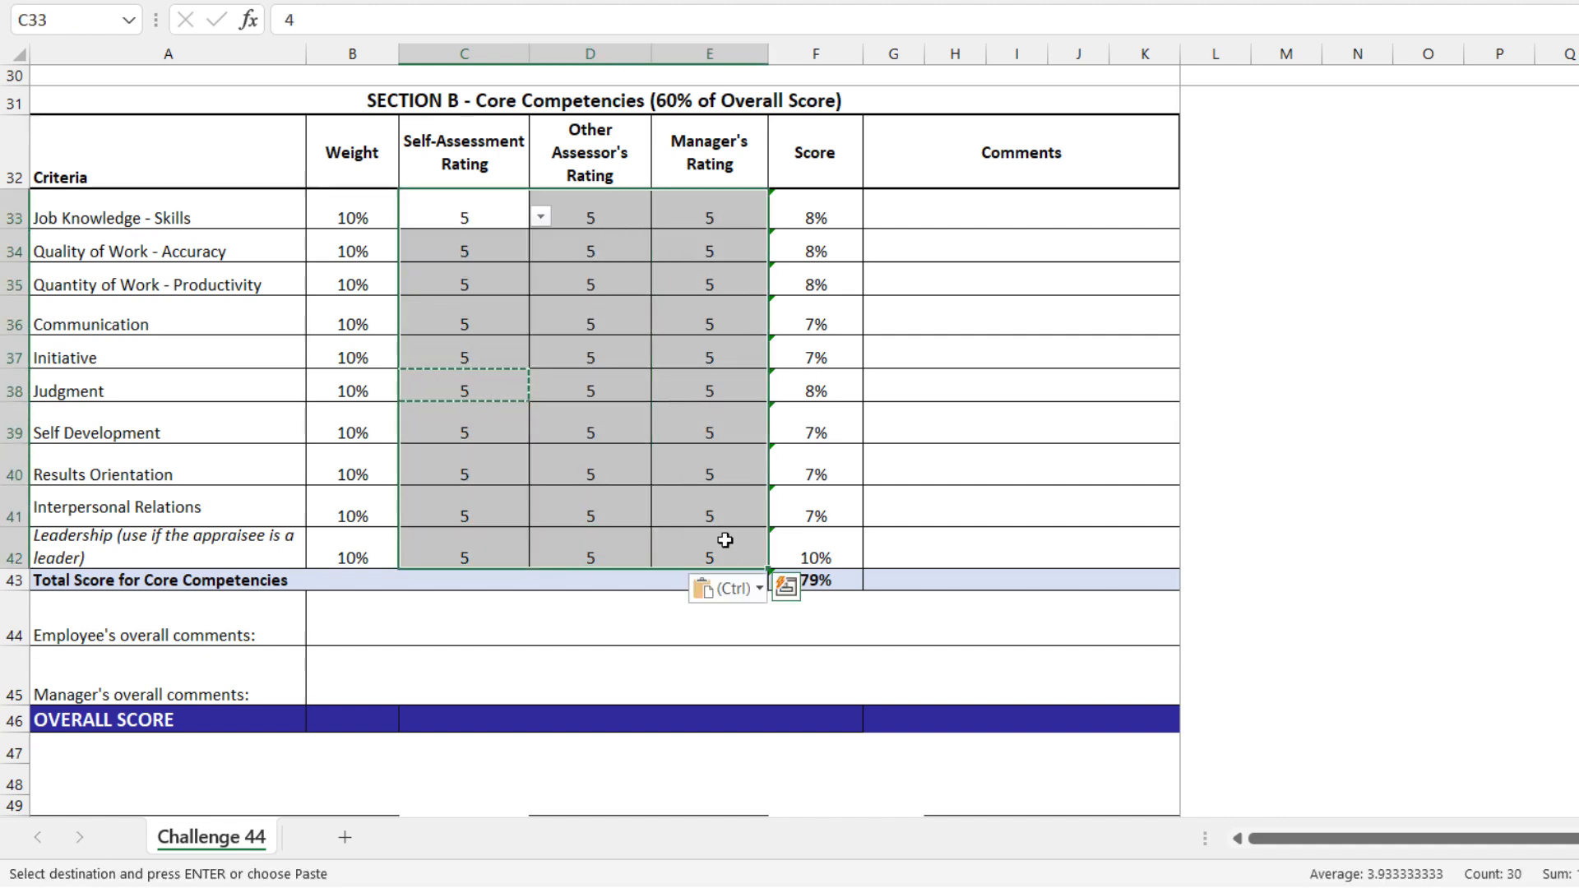
key("Escape")
left_click(804, 581)
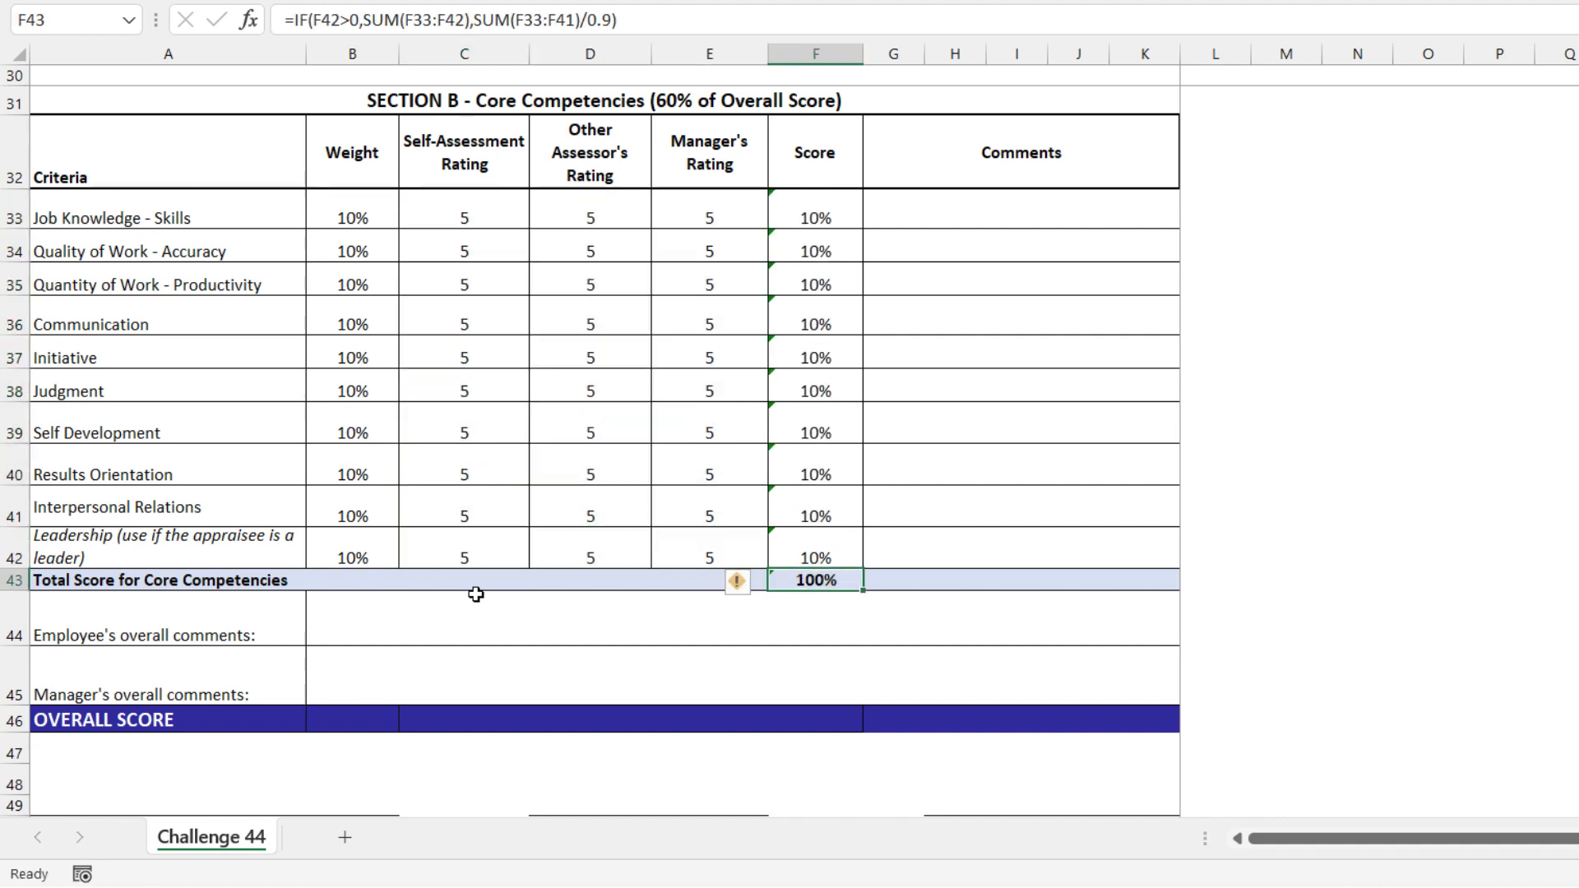
Clear the Leadership ratings in C42:E42 to test the total for a non-leader
left_click_drag(464, 549, 689, 549)
key("Delete")
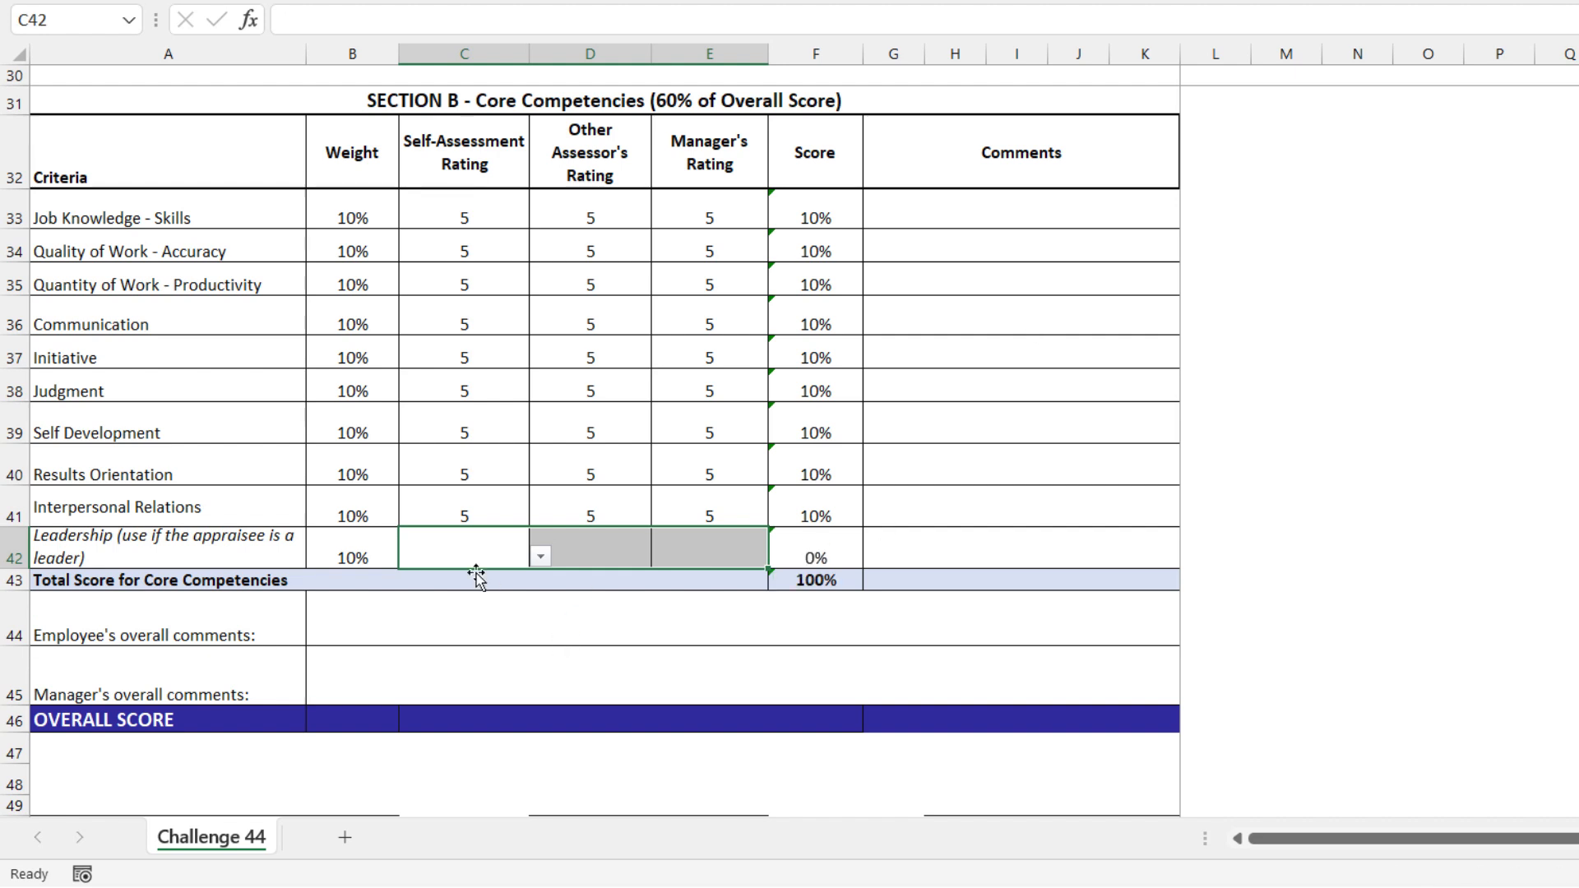
left_click(482, 546)
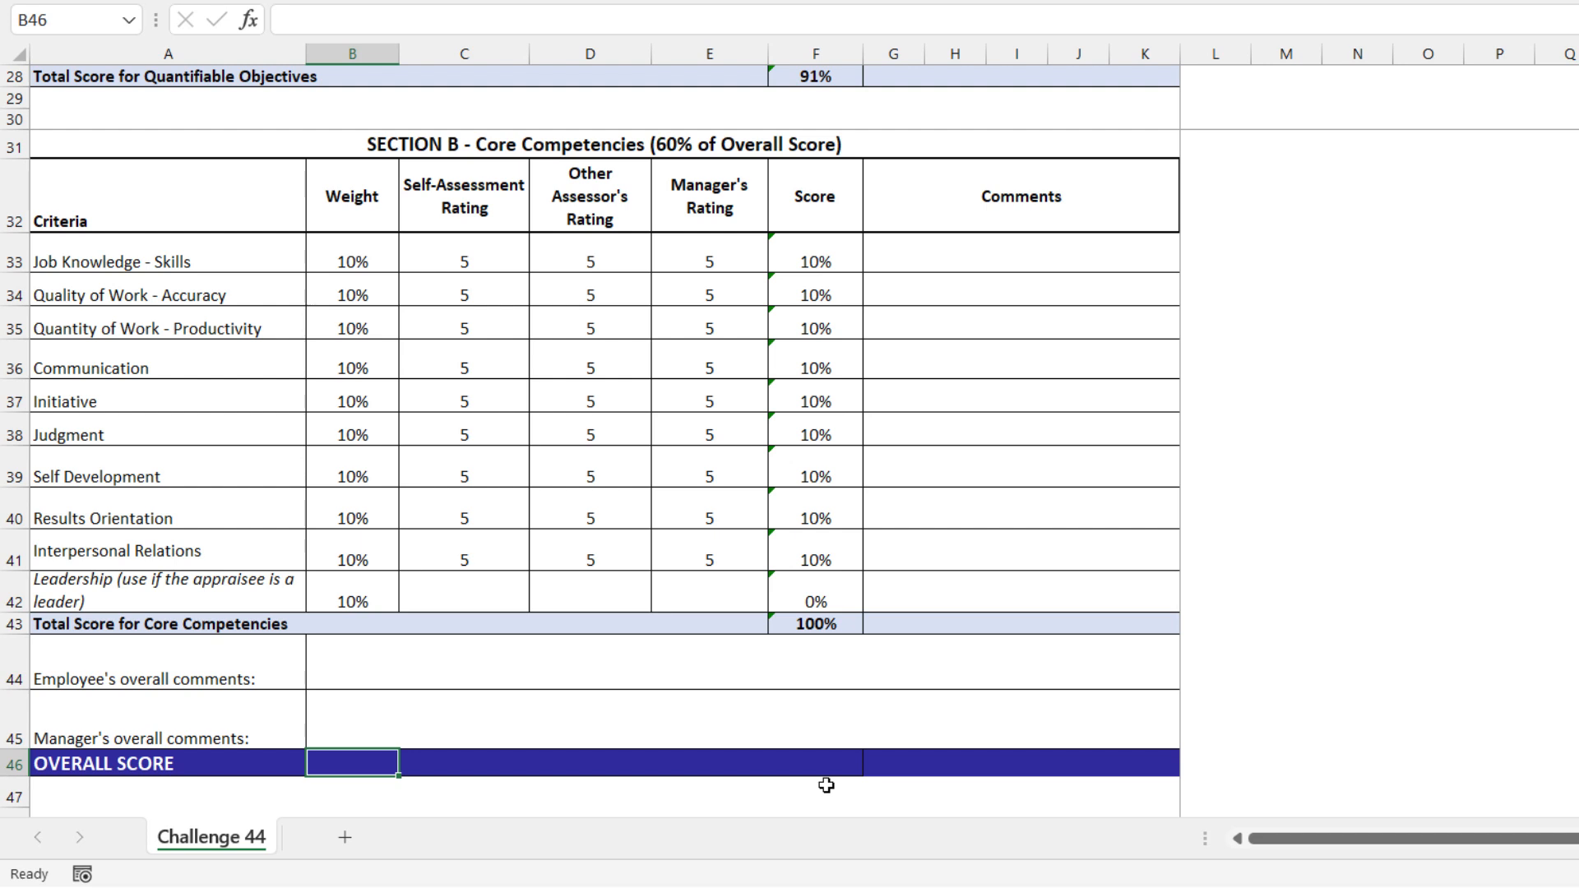
Start a SUM formula in B46 with the Section A total F28 multiplied by 0.4 as its first argument
type("=sum(")
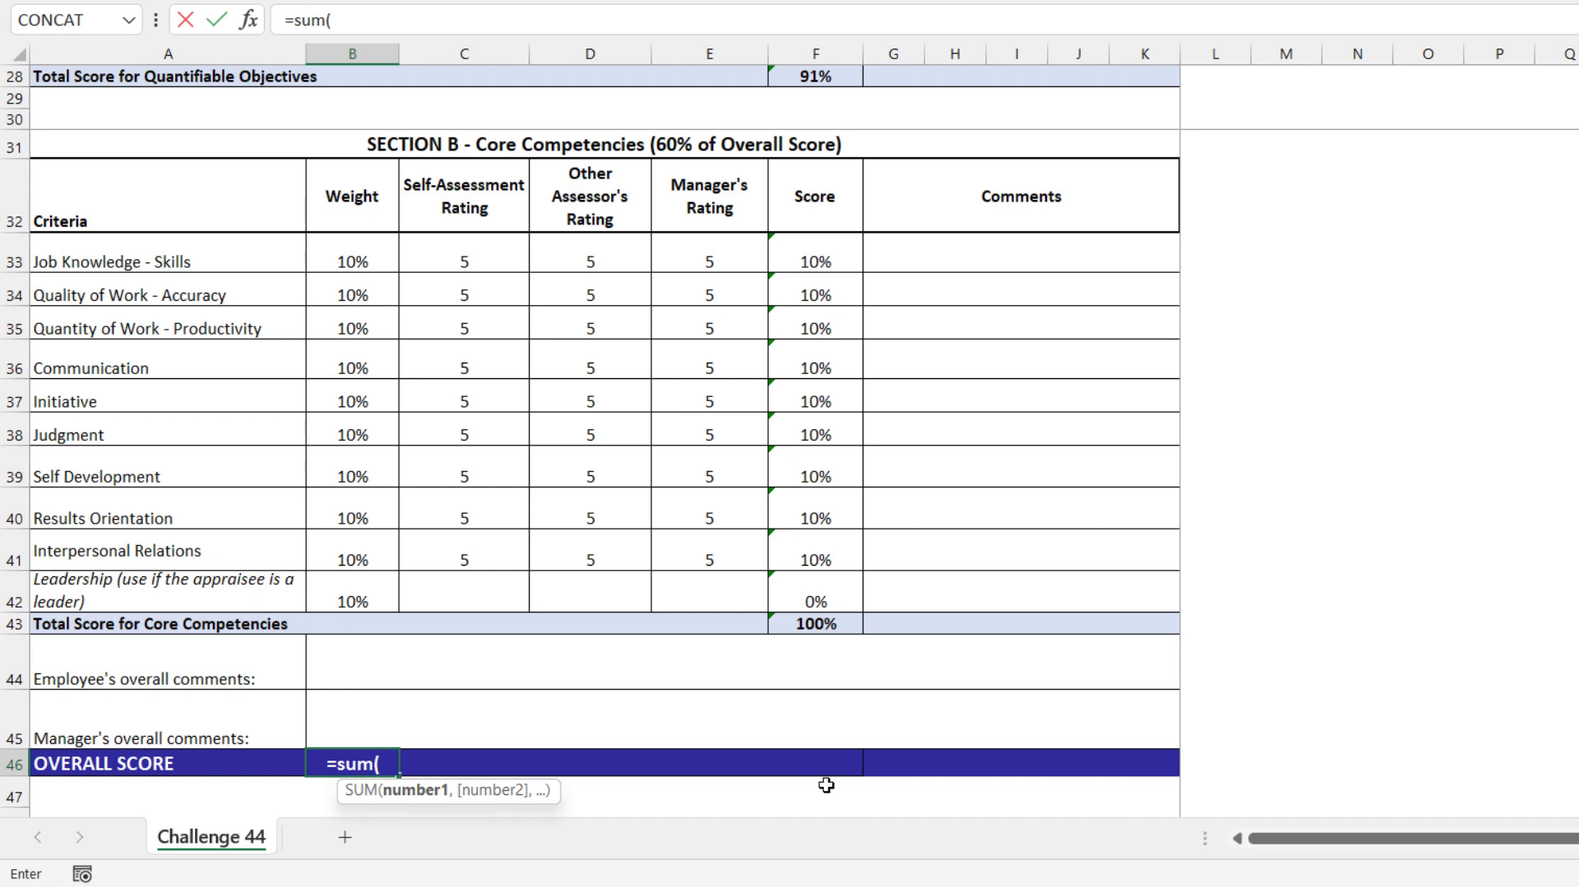
scroll(818, 765, "up", 2)
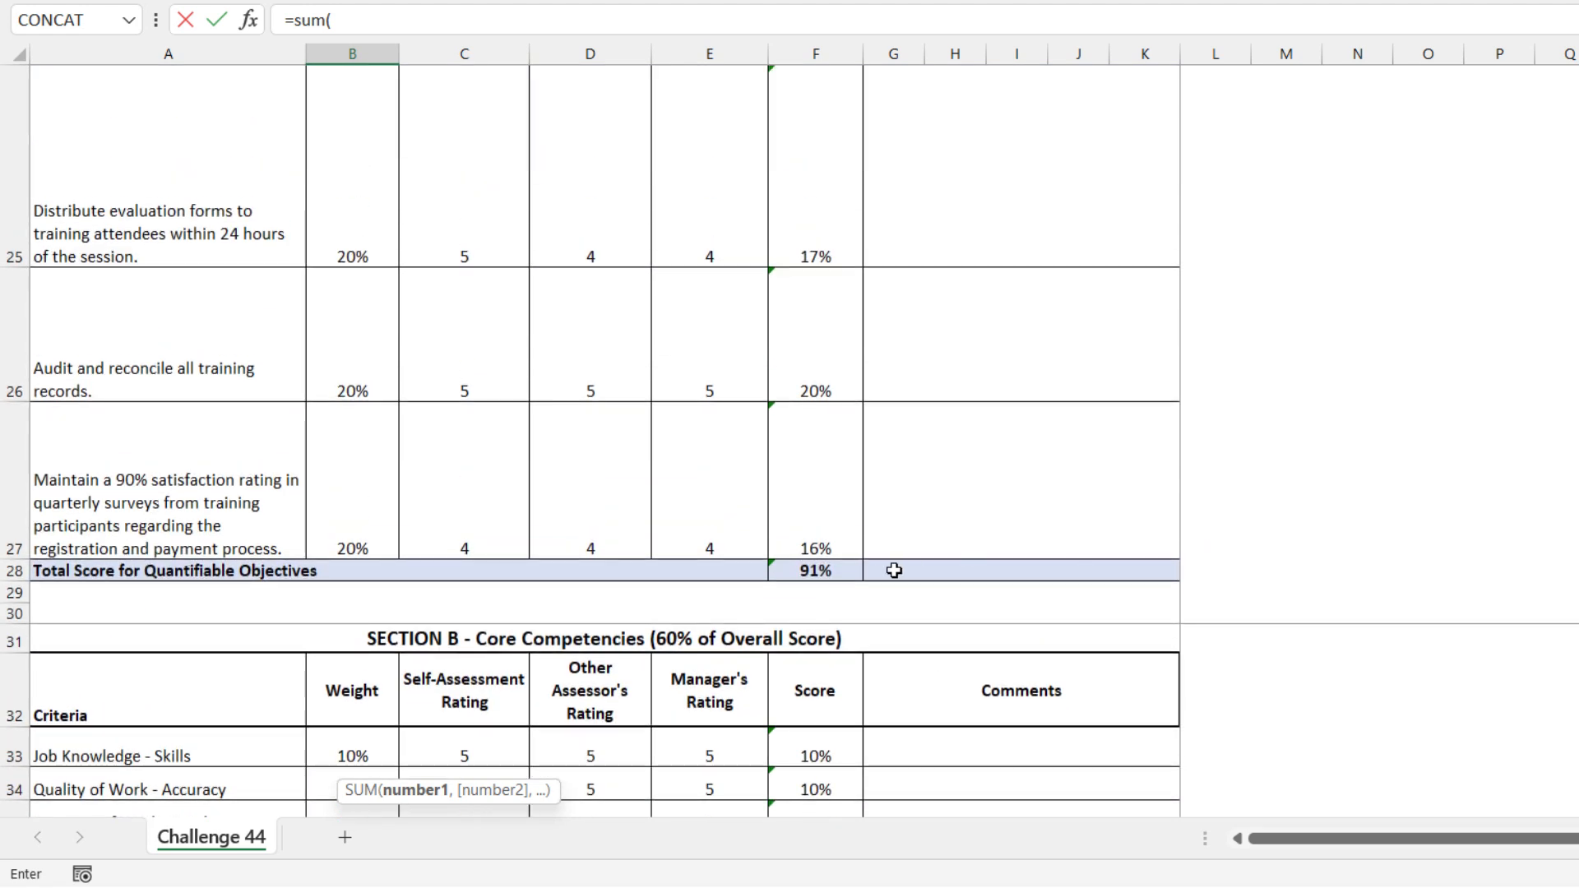
left_click(843, 571)
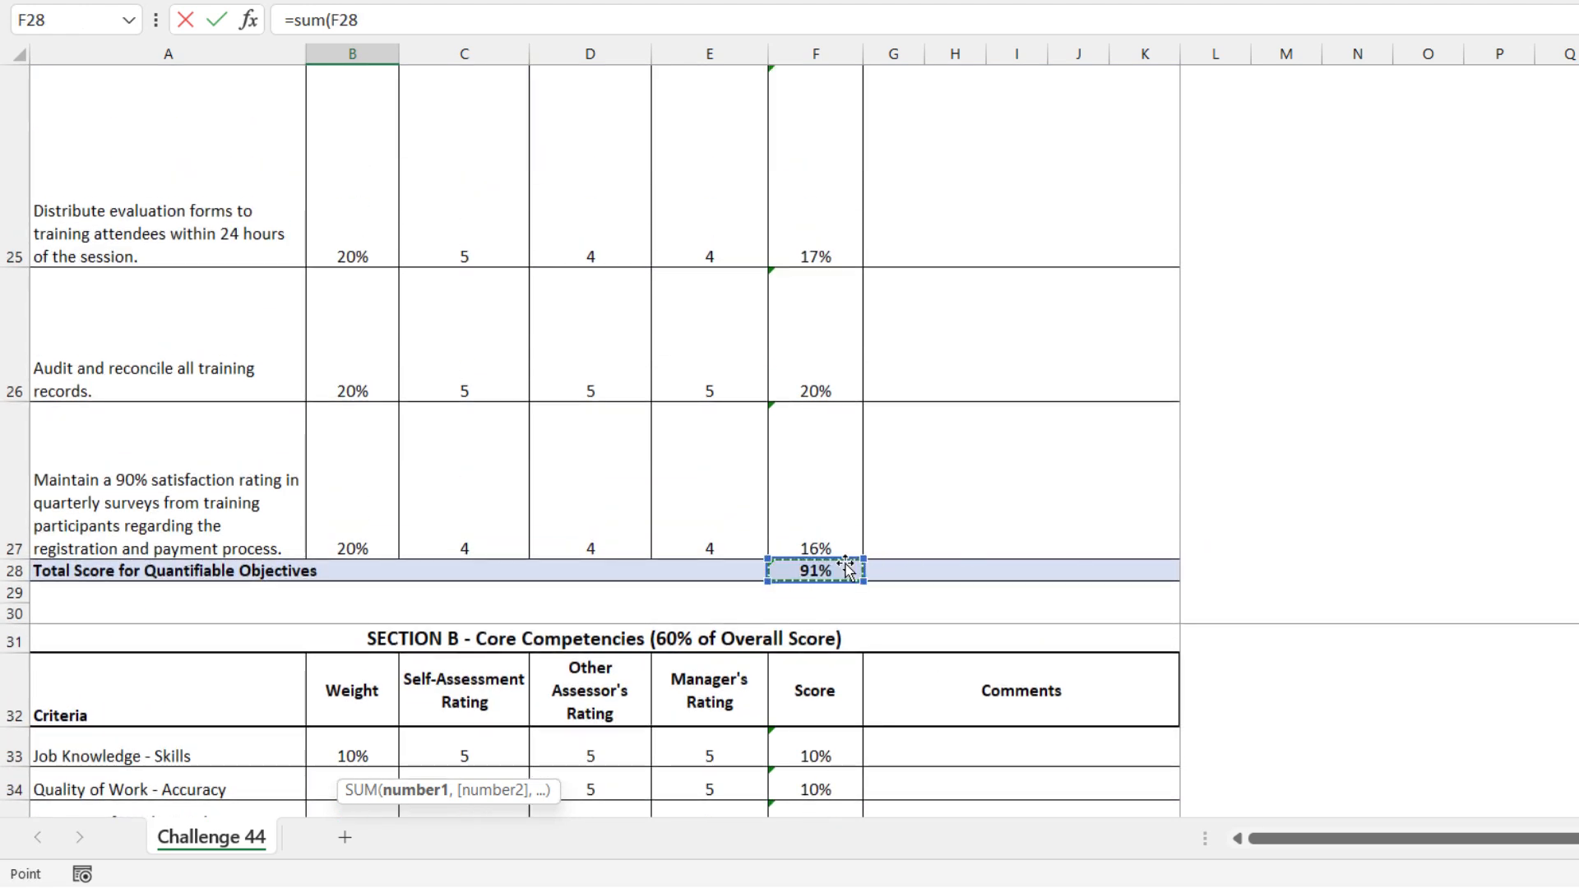
type("*")
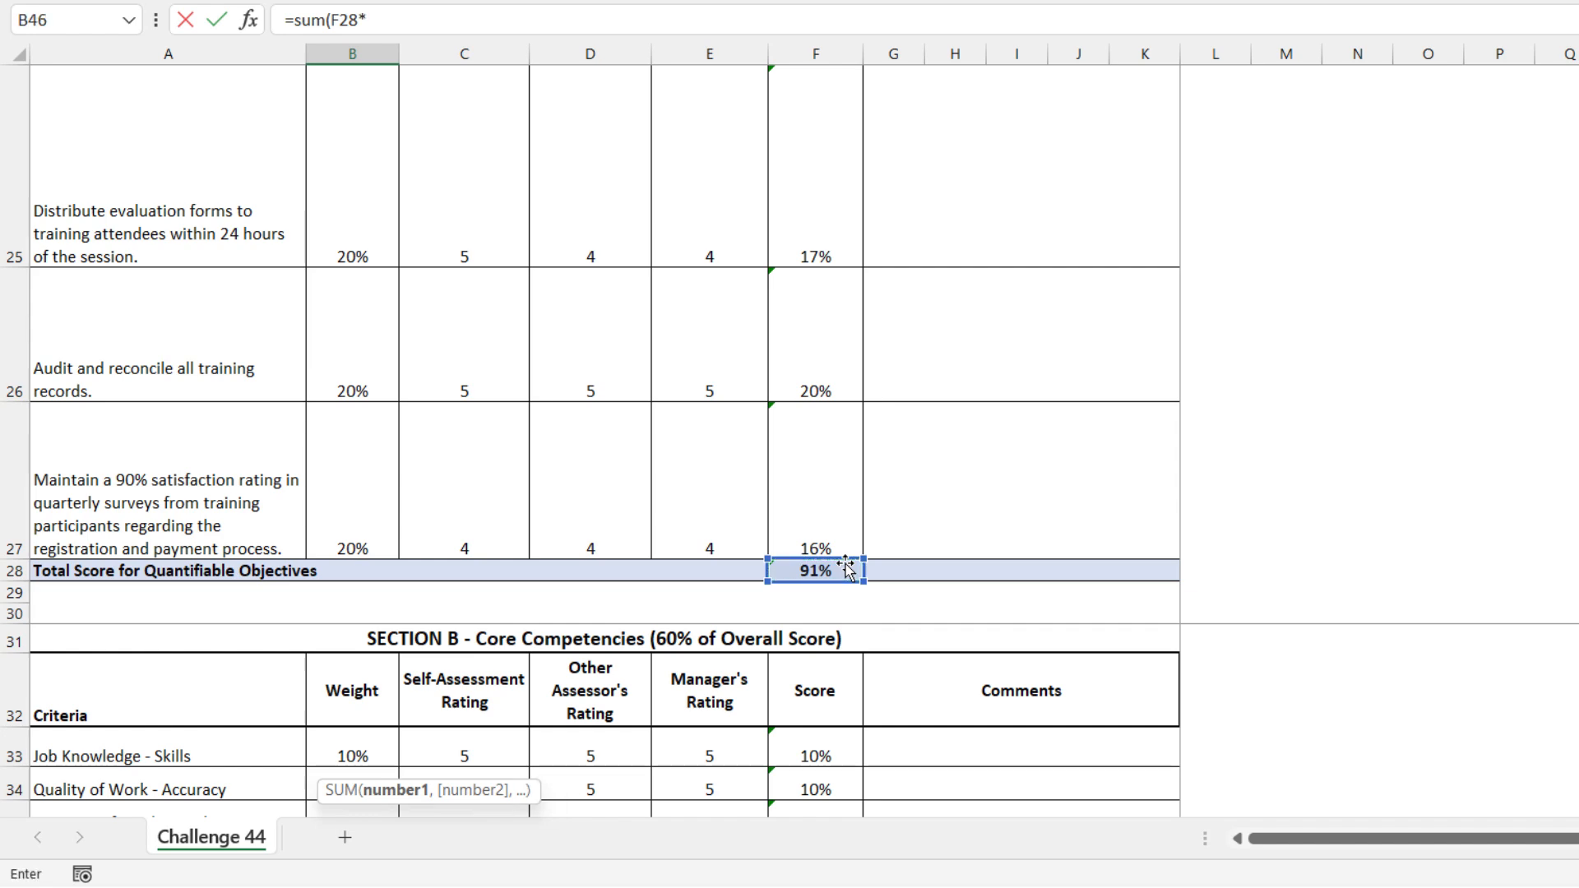
type("0.4,")
Complete the overall score formula in B46 by adding the Core Competencies total F43 multiplied by 0.6
scroll(851, 575, "down", 3)
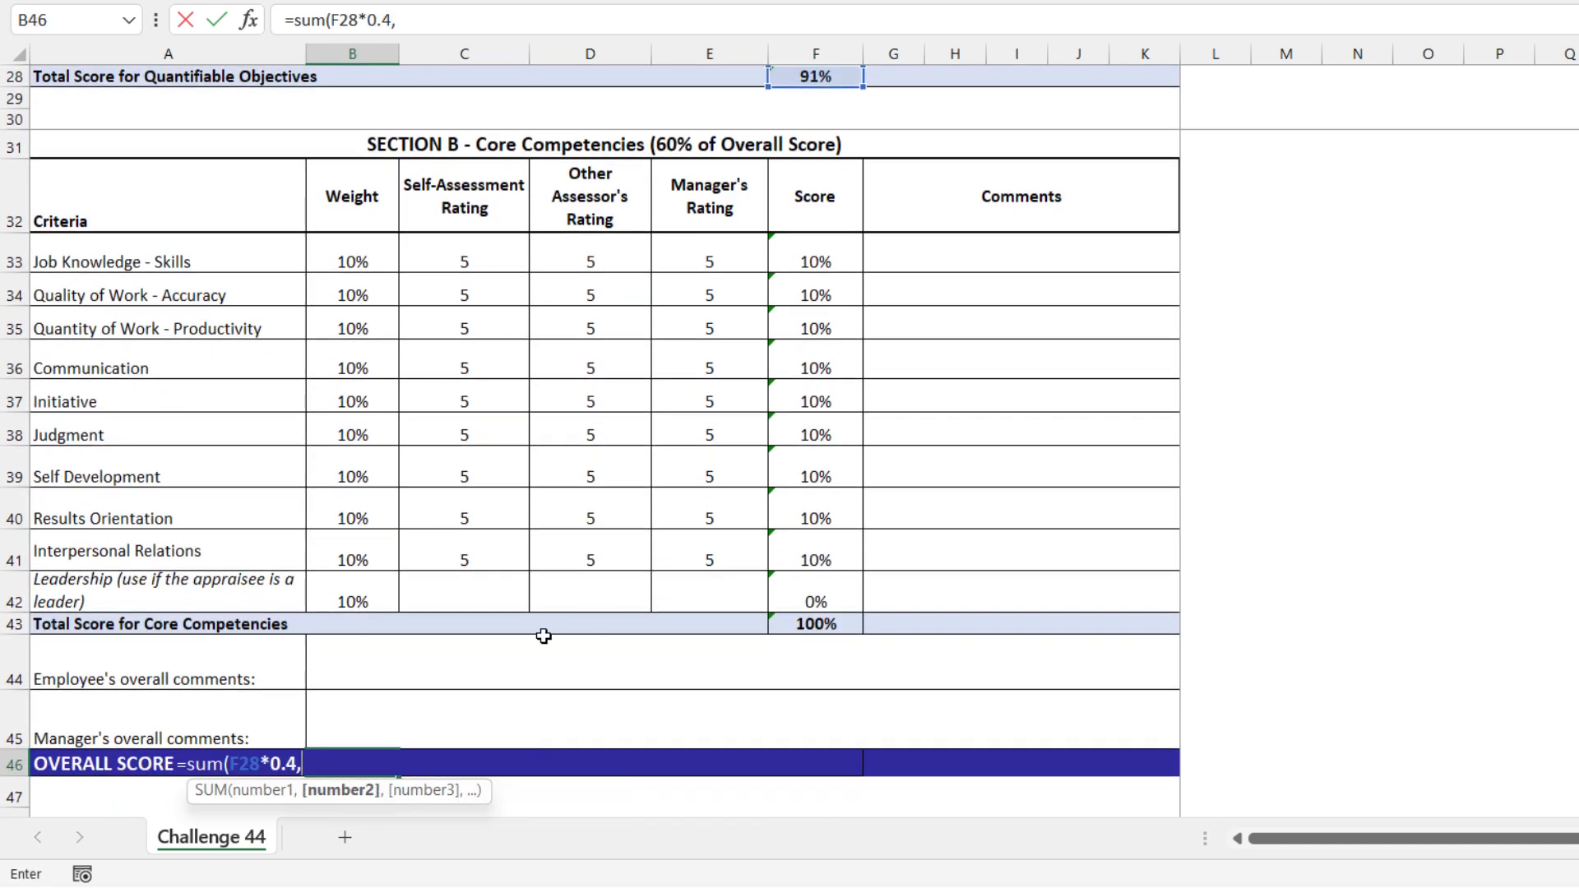
left_click(822, 624)
type("*")
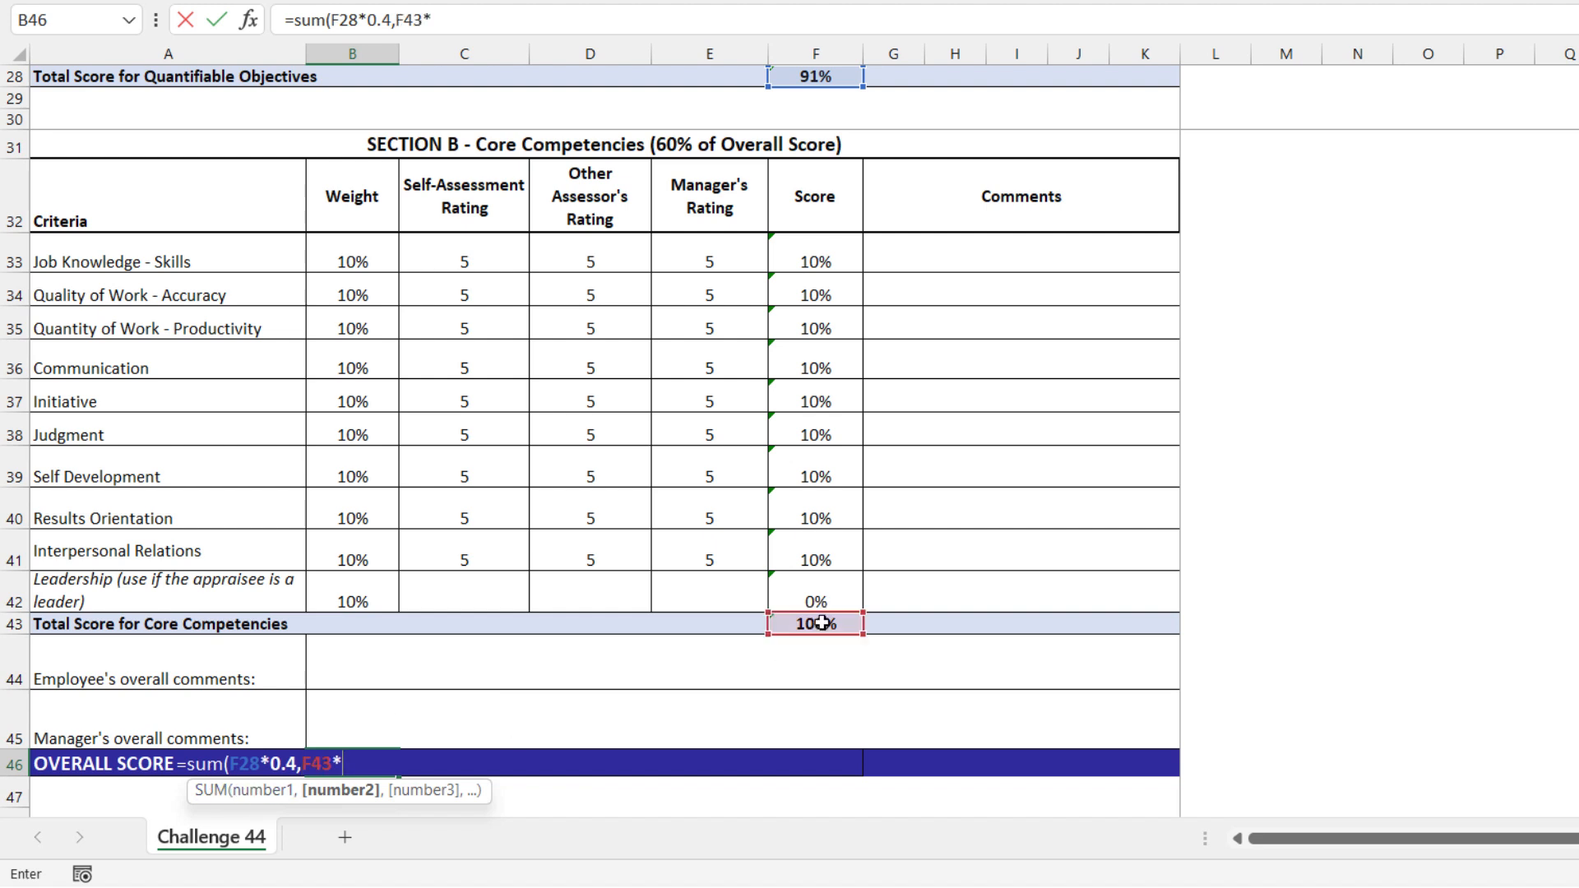
type("0.6)")
key("Return")
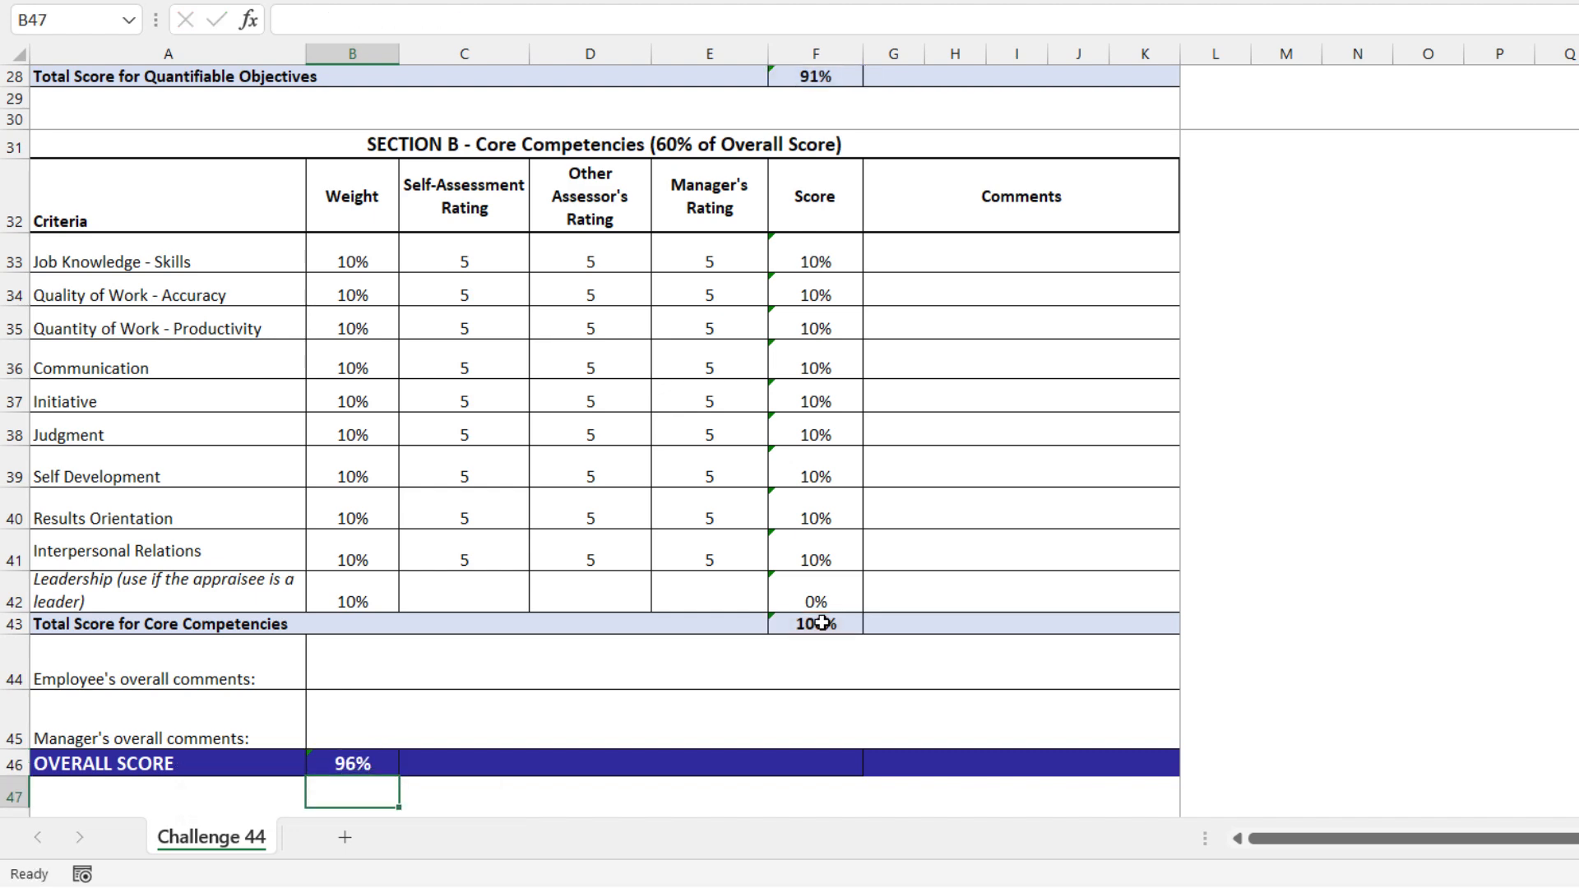
key("Up")
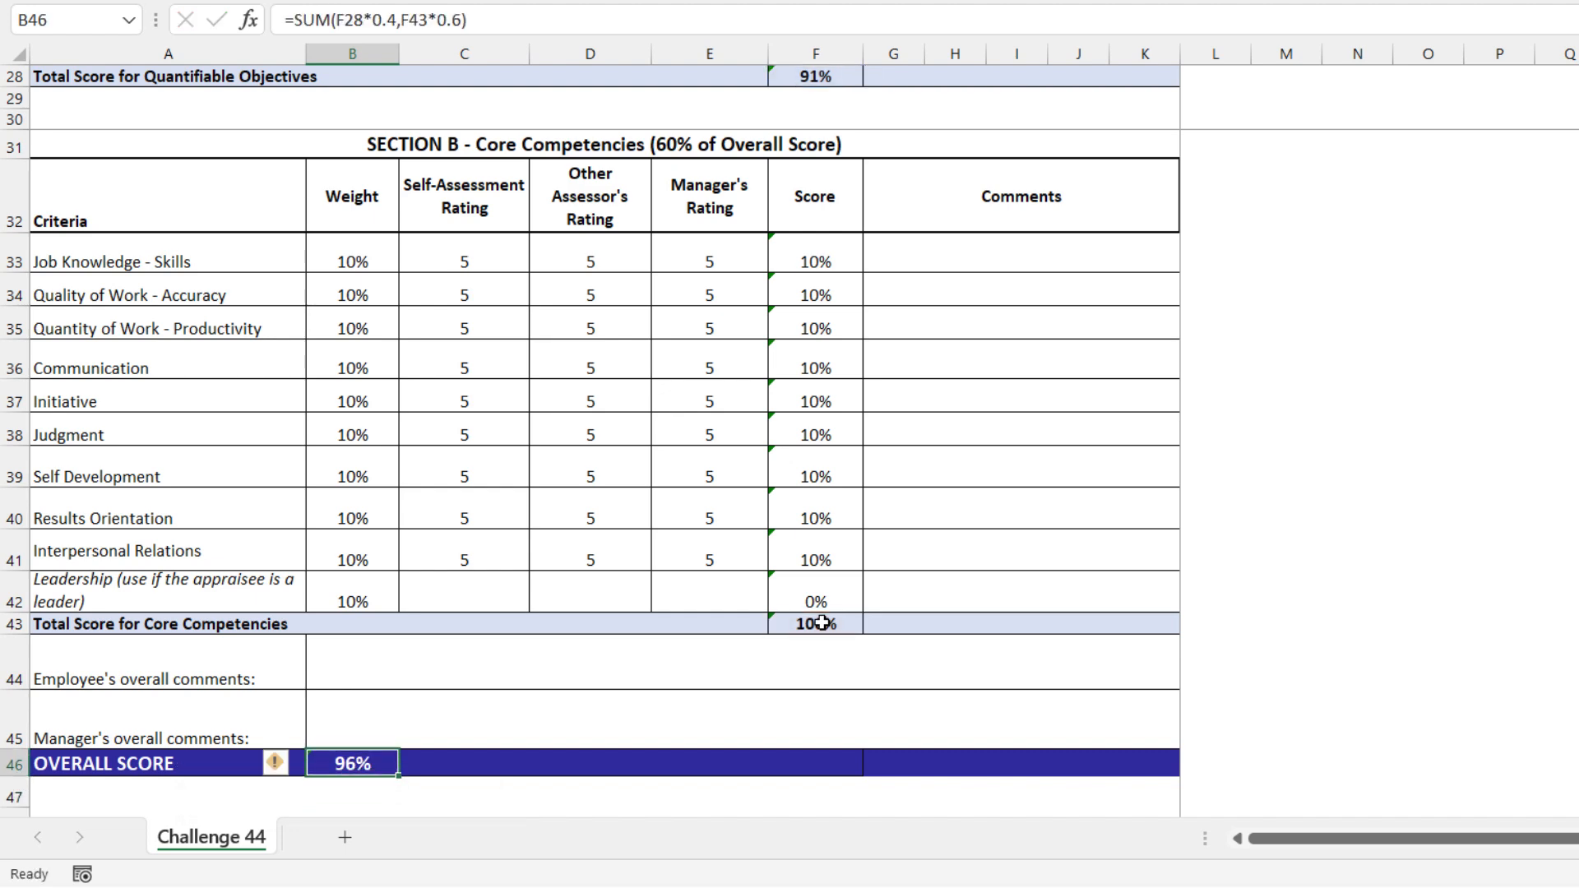
Examine the percentage bands of the performance levels in the Scoring Guide against the overall score row
left_click(546, 768)
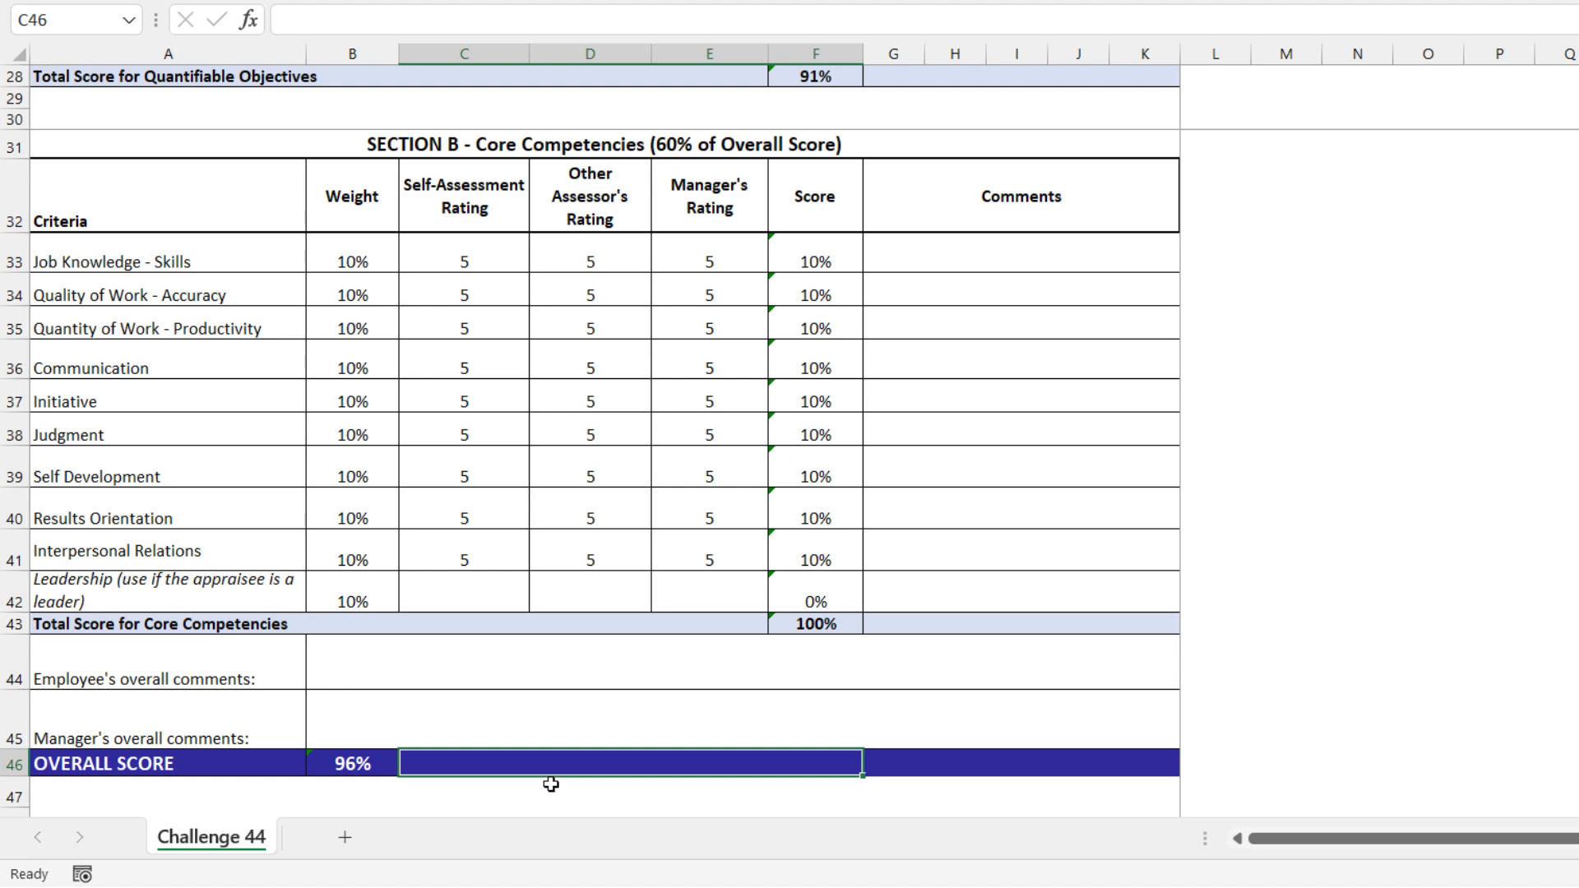
scroll(551, 784, "up", 6)
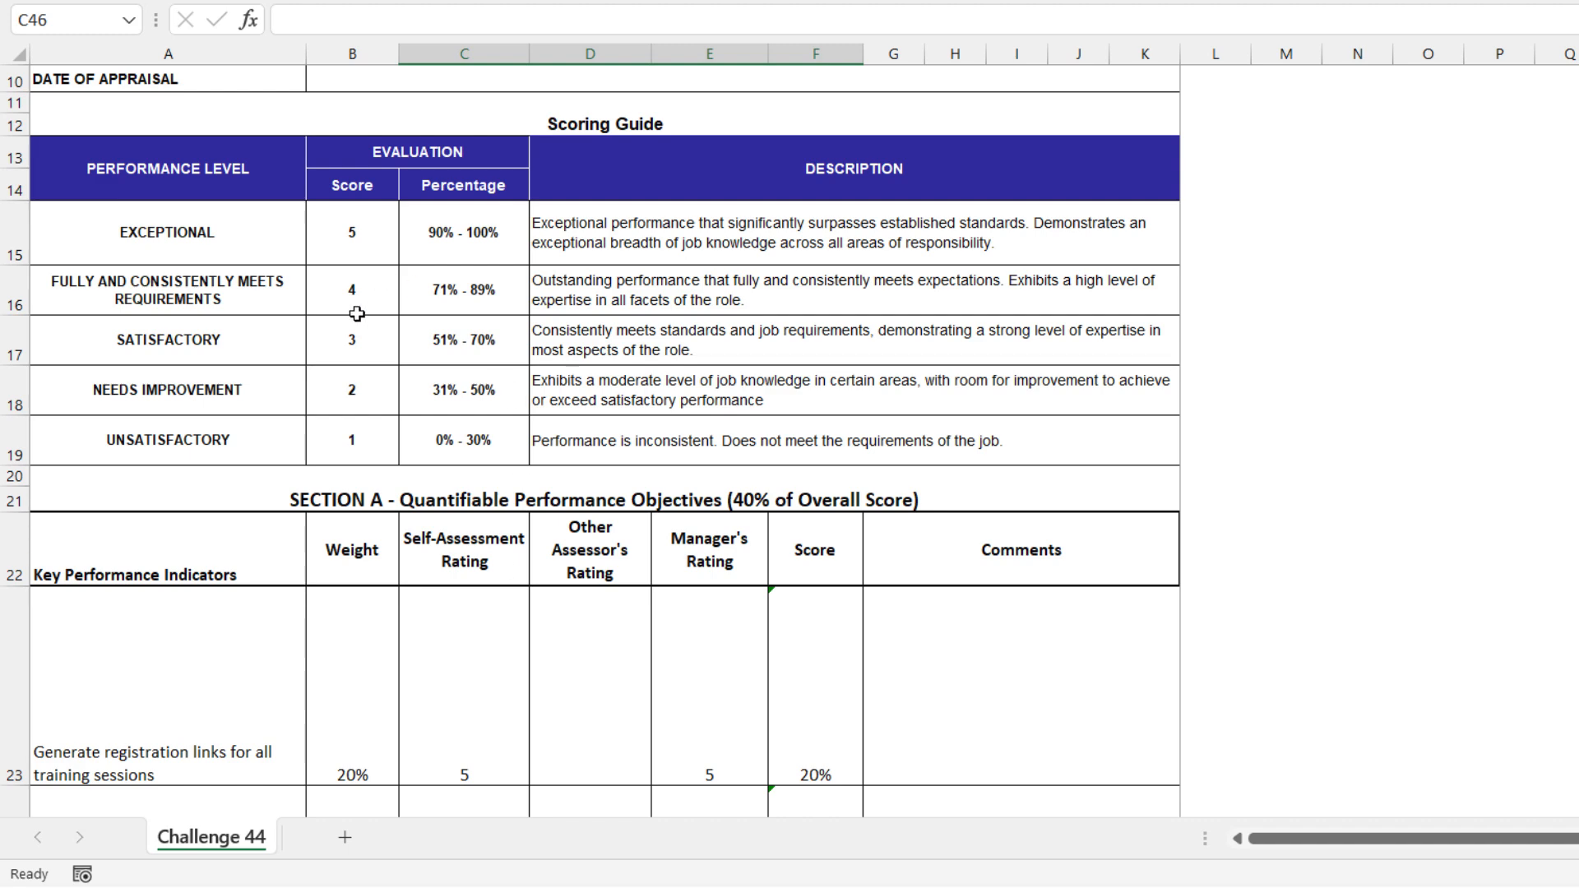
scroll(513, 396, "down", 2)
scroll(513, 396, "up", 2)
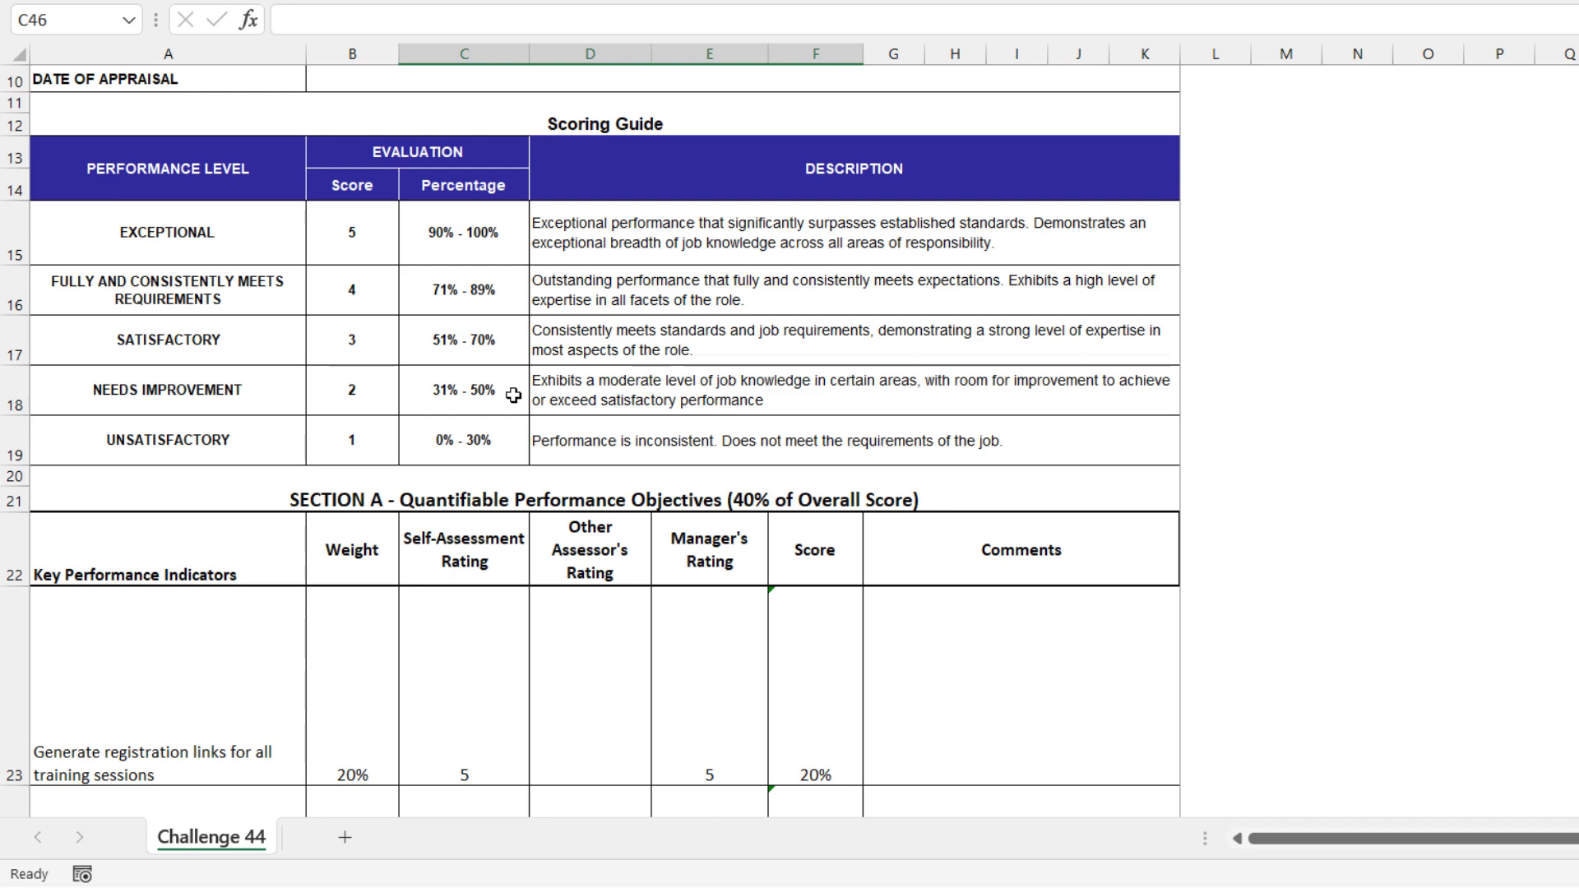
scroll(513, 395, "down", 3)
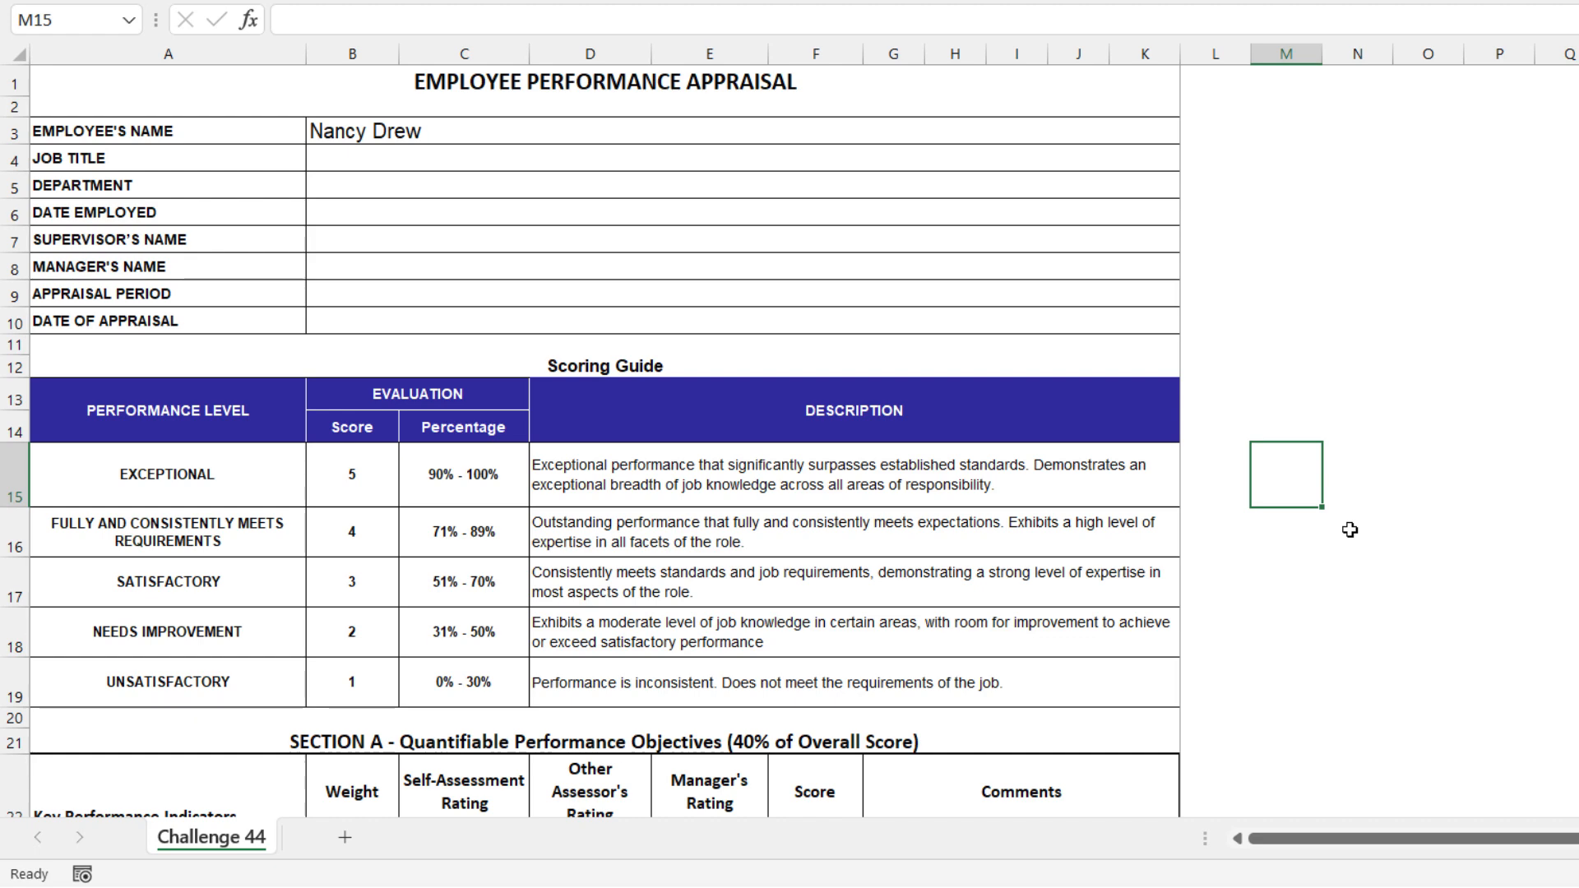
type("=")
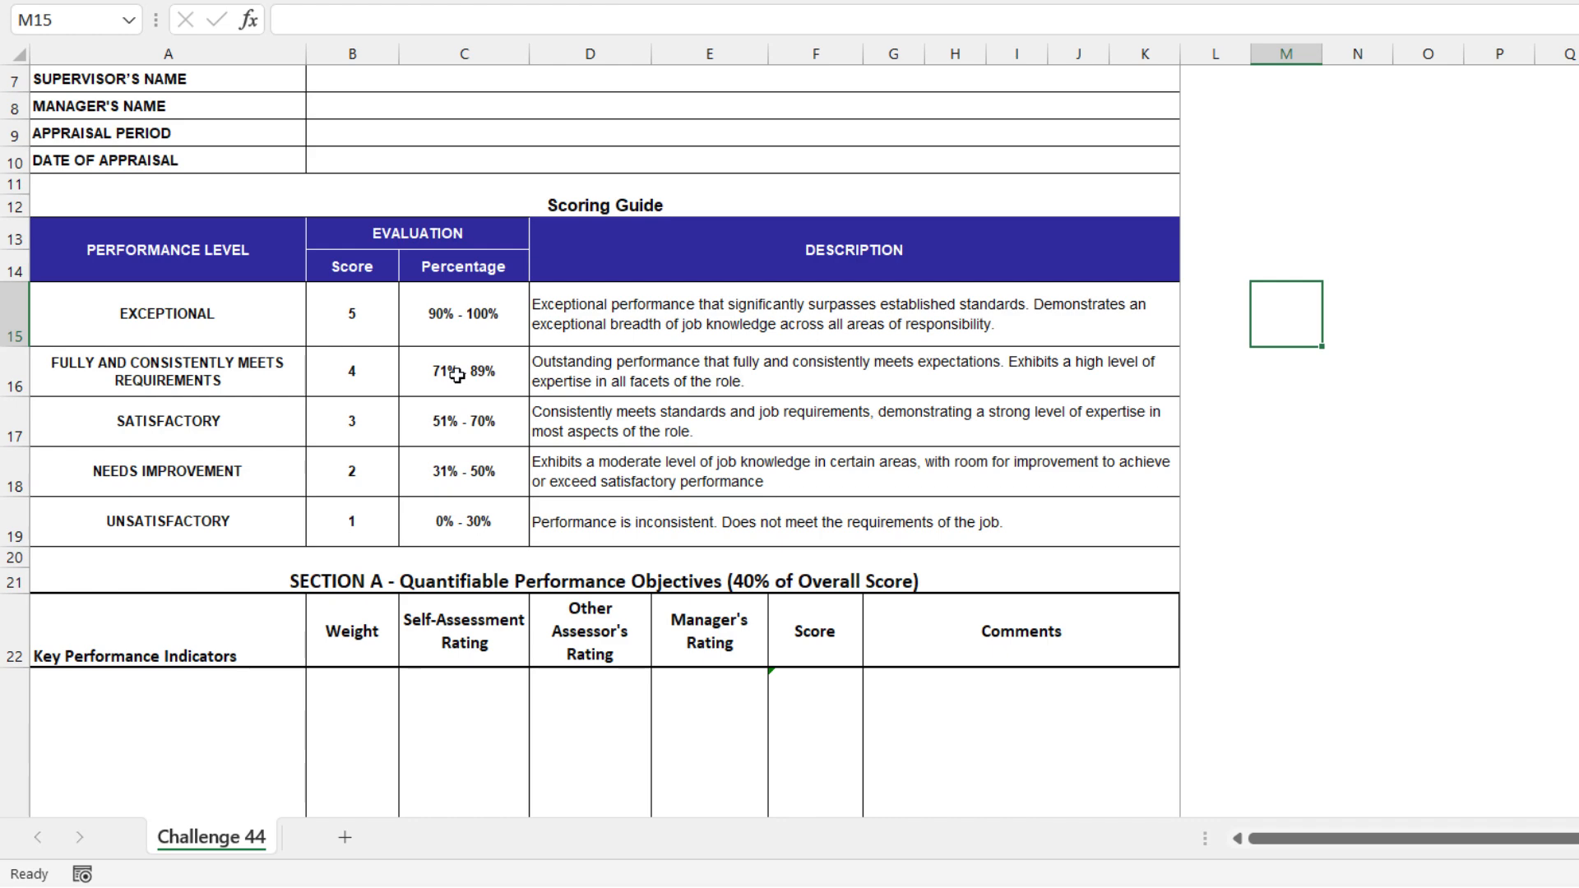
scroll(456, 375, "up", 2)
Start an IFS formula in M15 with the overall score in B46 as the first value tested
type("=ifs")
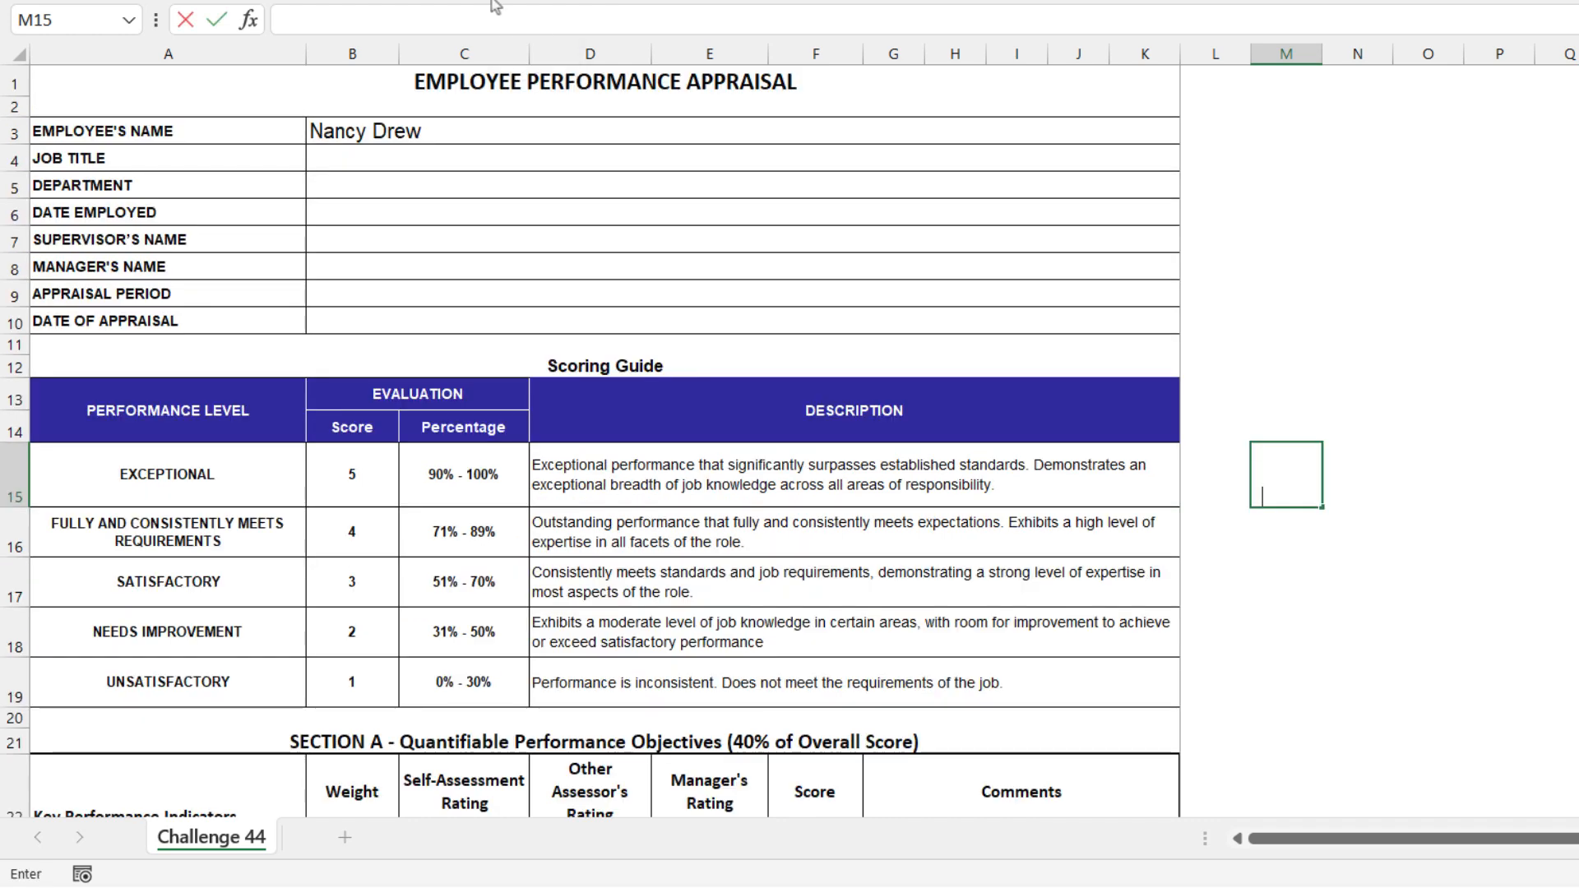
type("(")
scroll(357, 366, "down", 8)
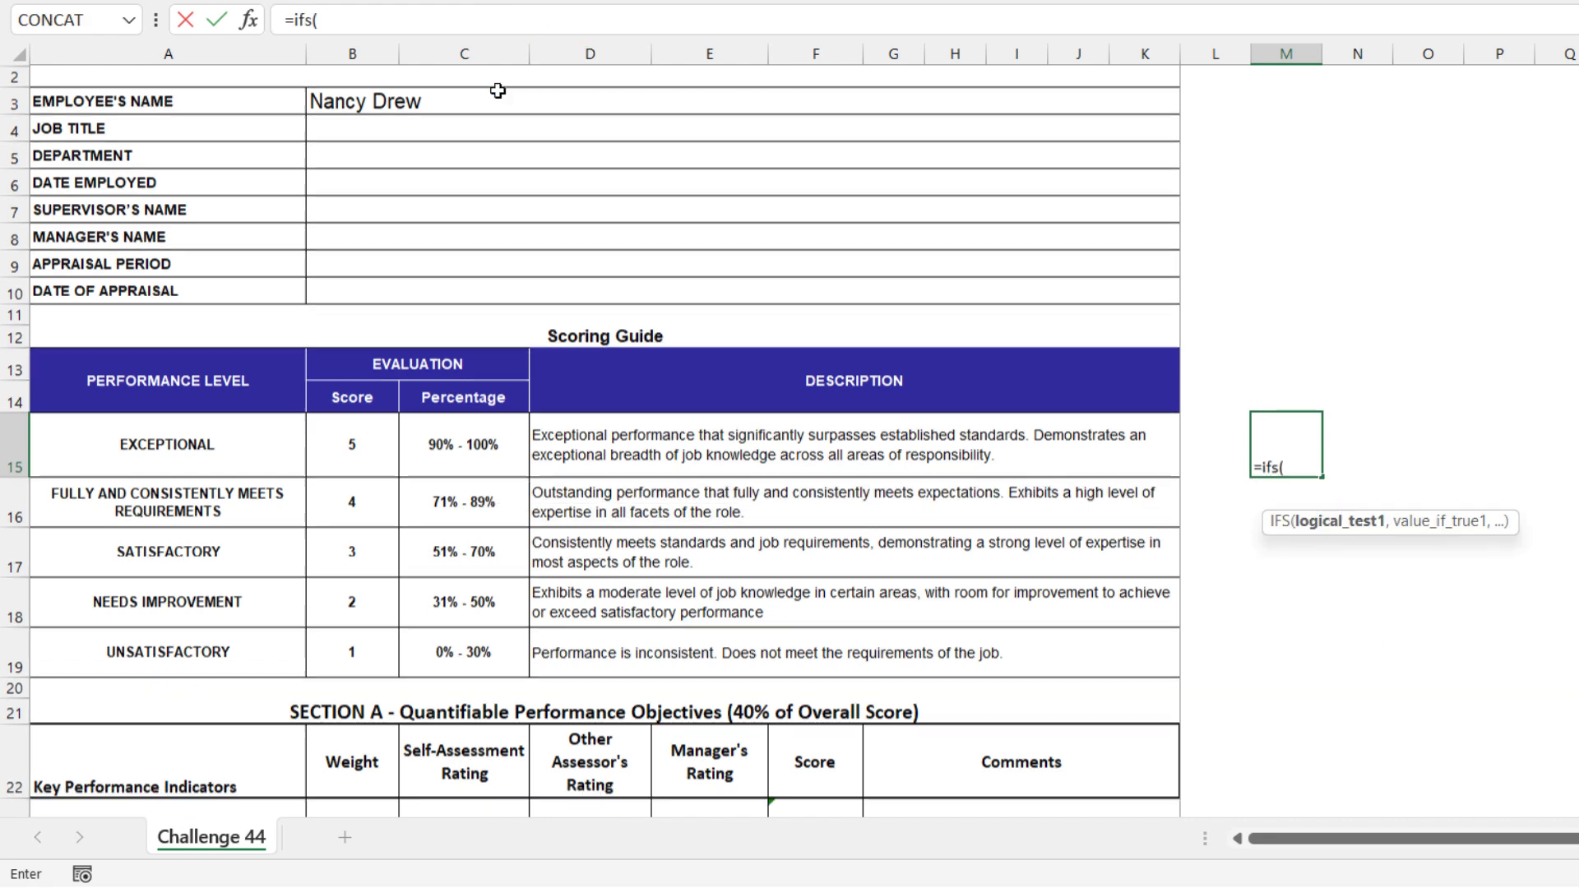
scroll(356, 366, "down", 4)
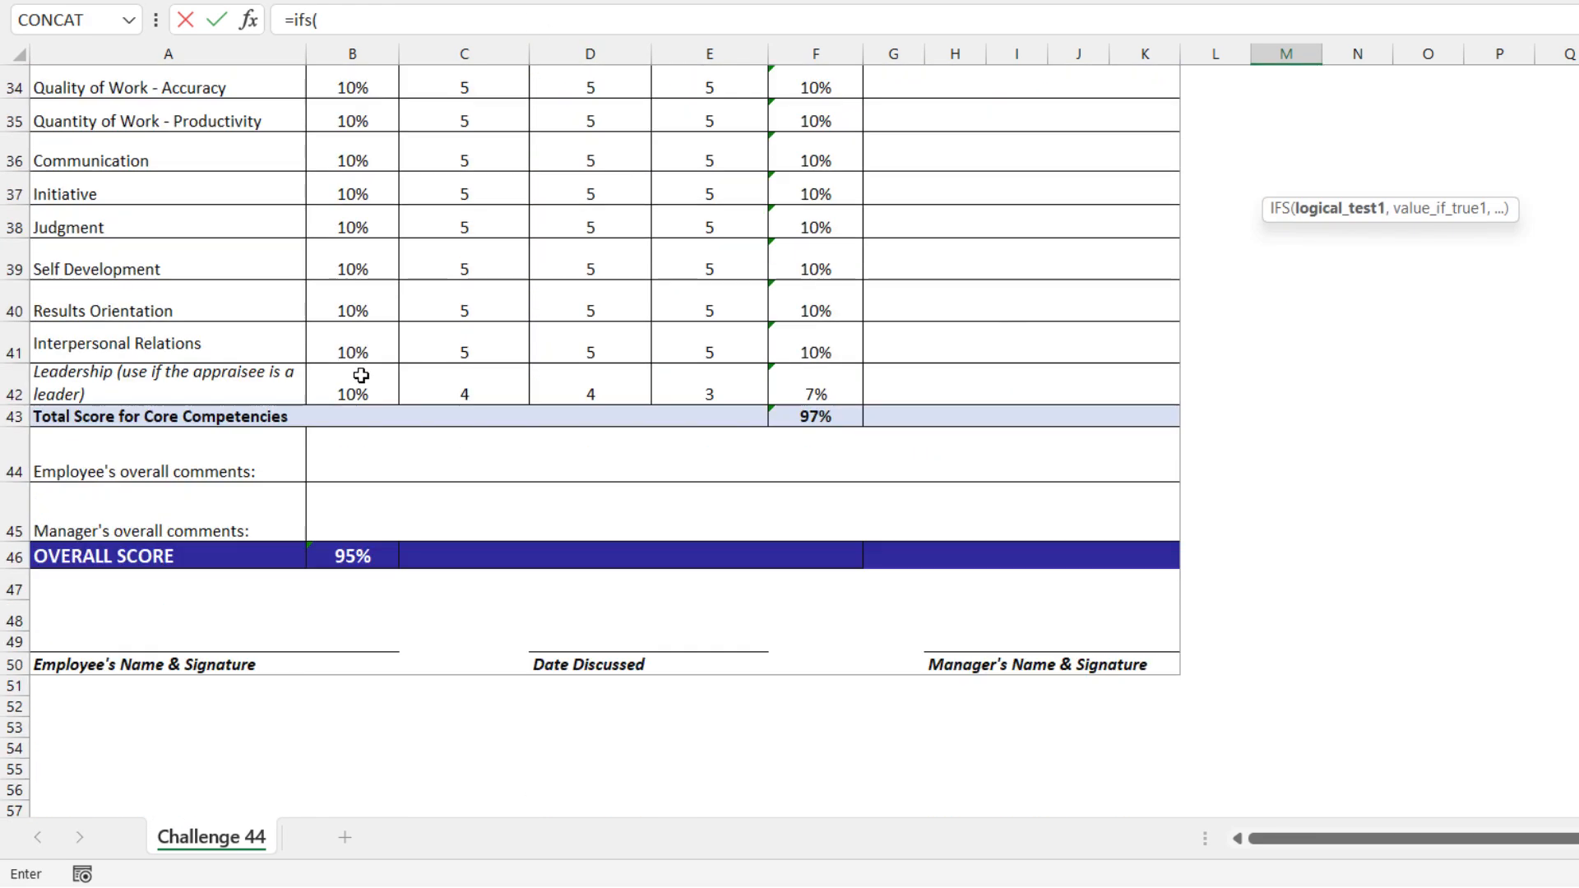
left_click(350, 559)
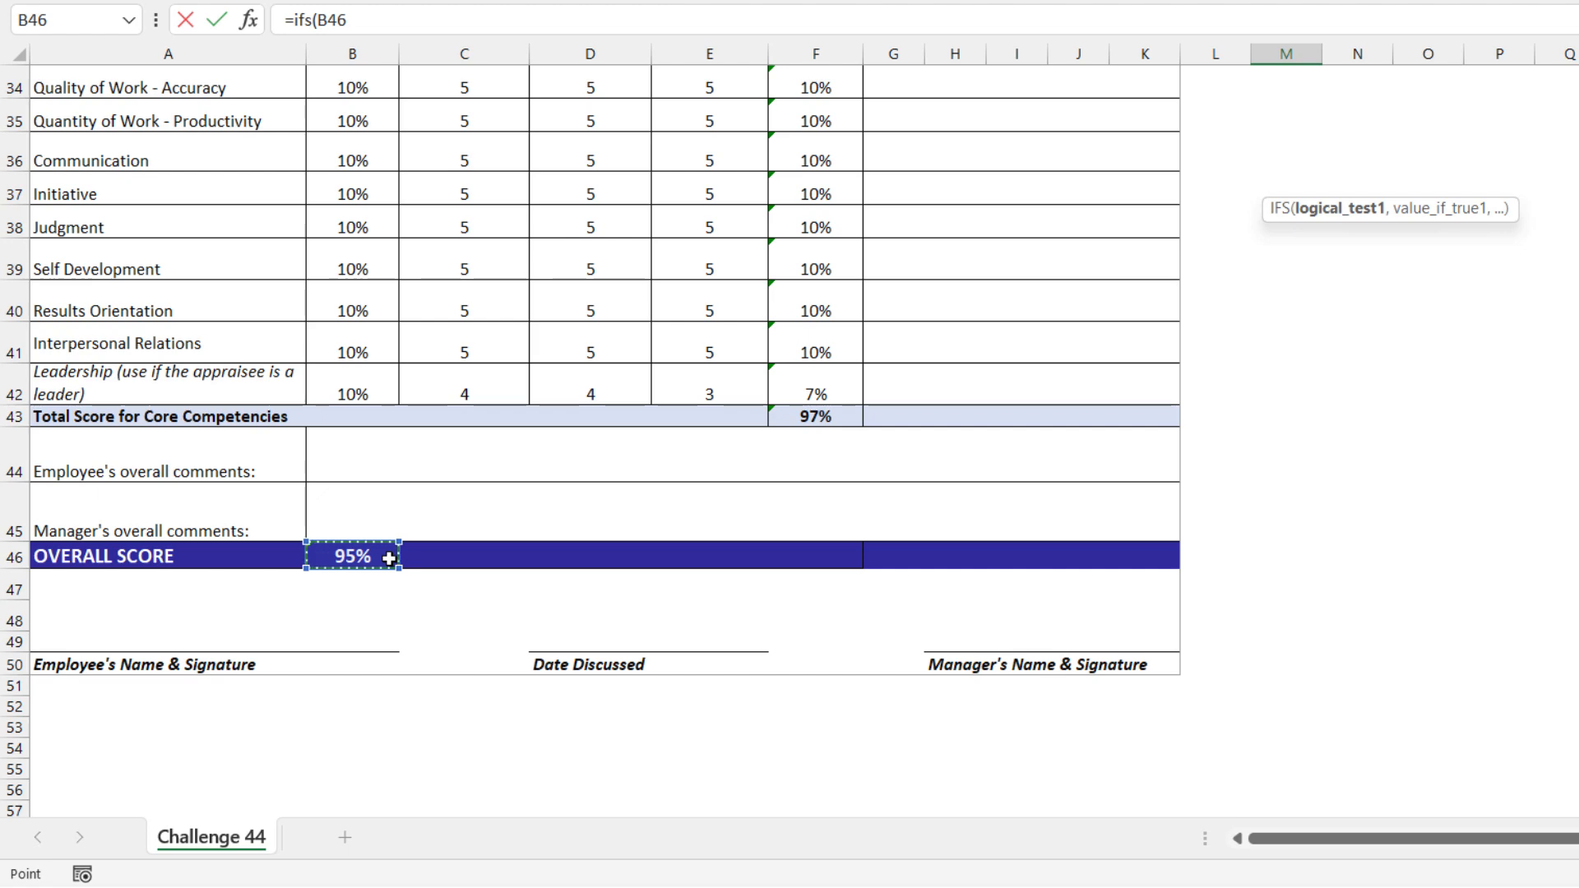
scroll(427, 549, "up", 5)
scroll(427, 549, "up", 3)
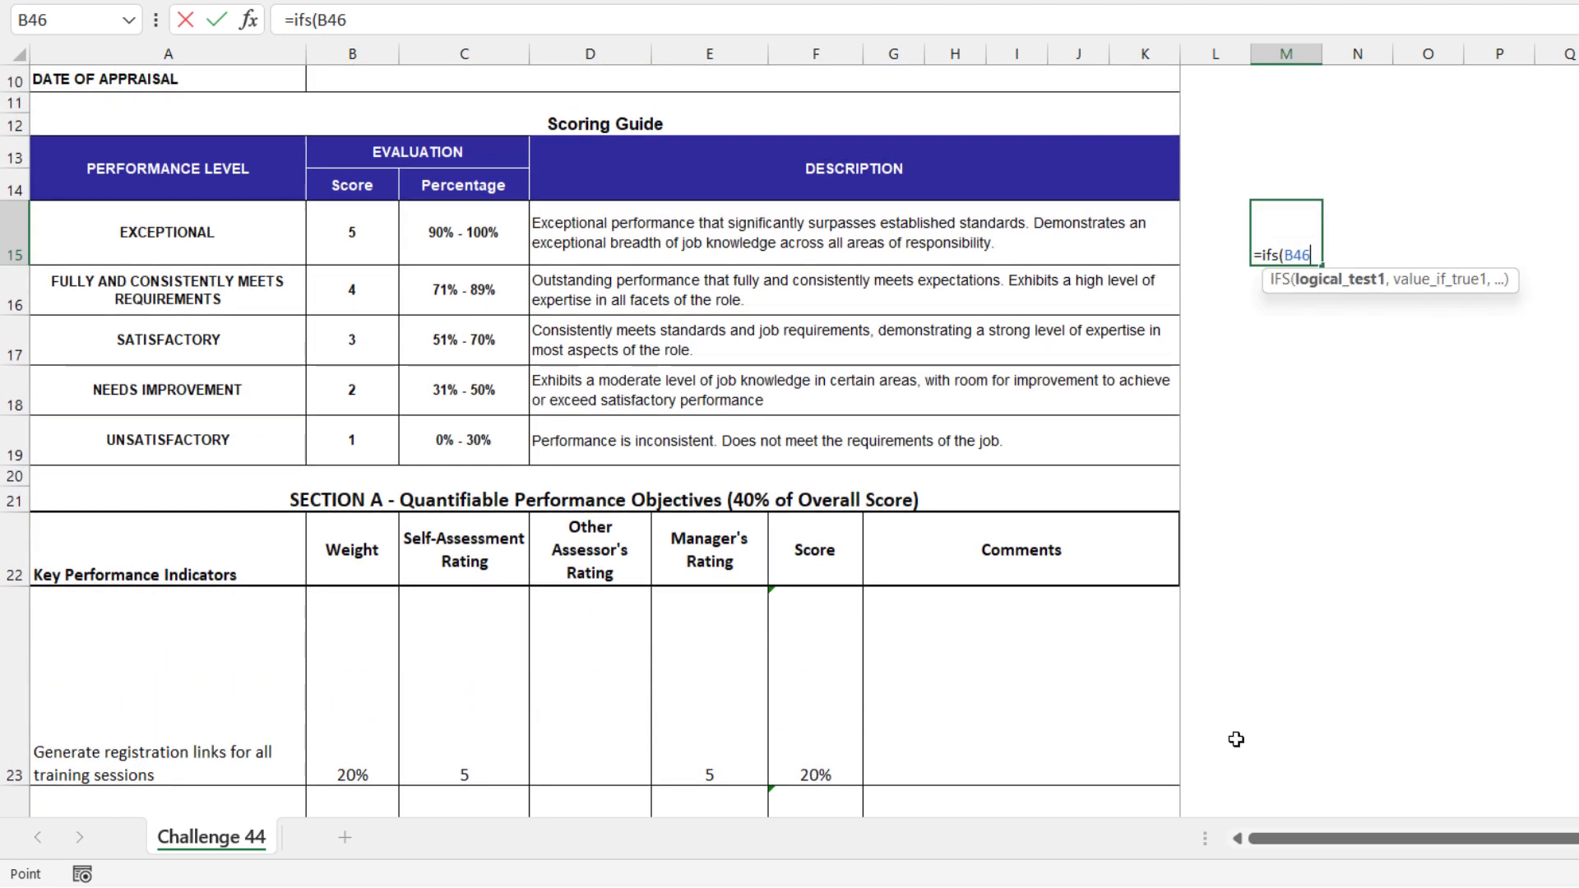
Make the first IFS condition B46>=0.895, returning the Exceptional level in A15
type(">=0")
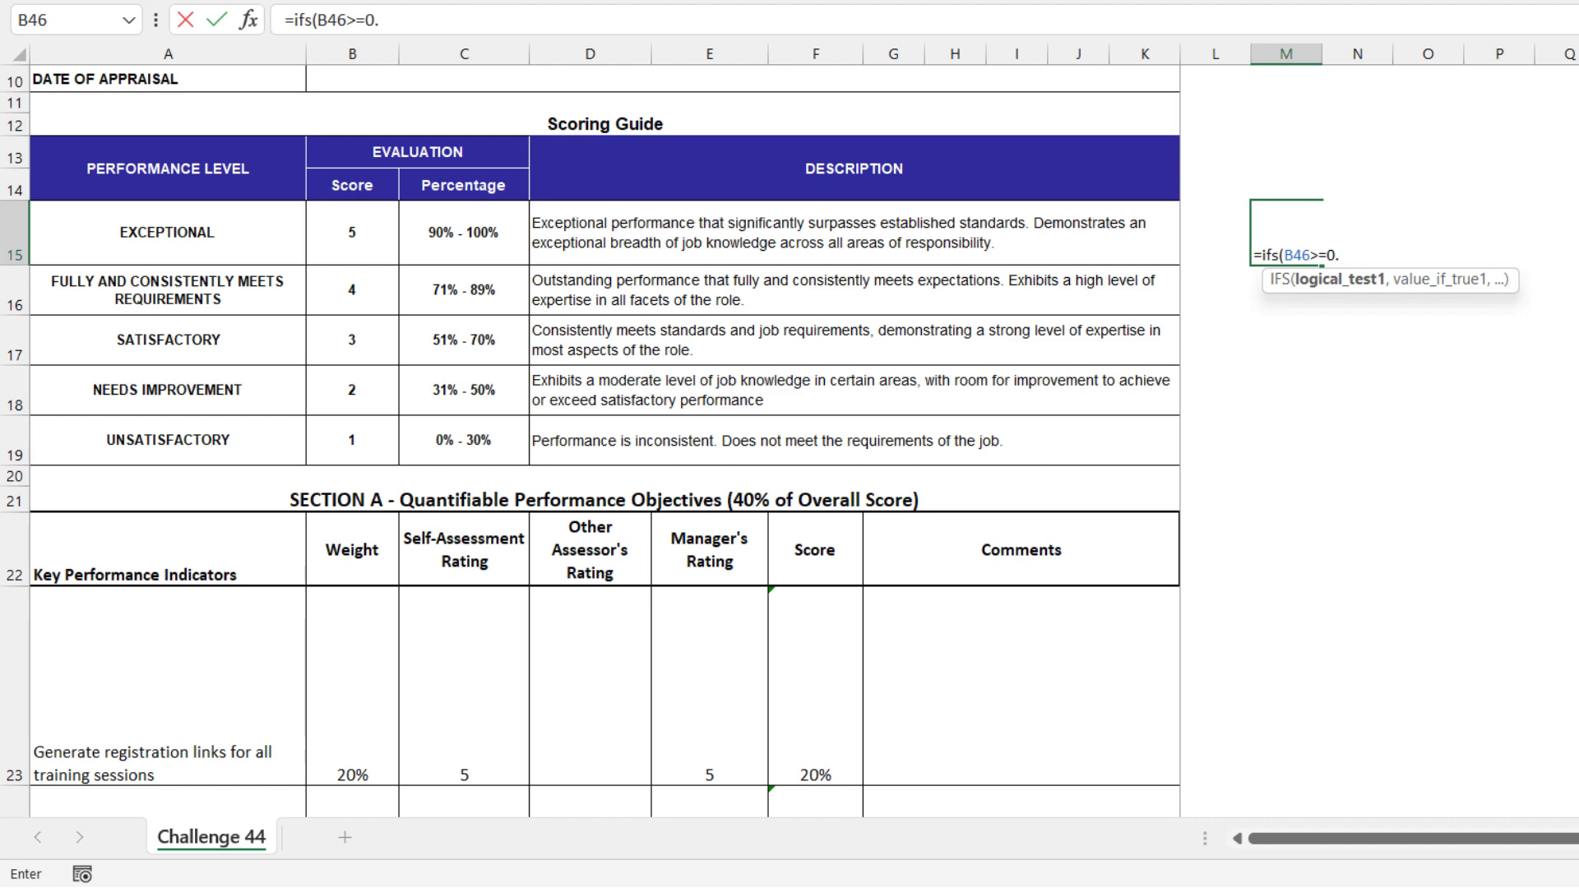
type(".895,")
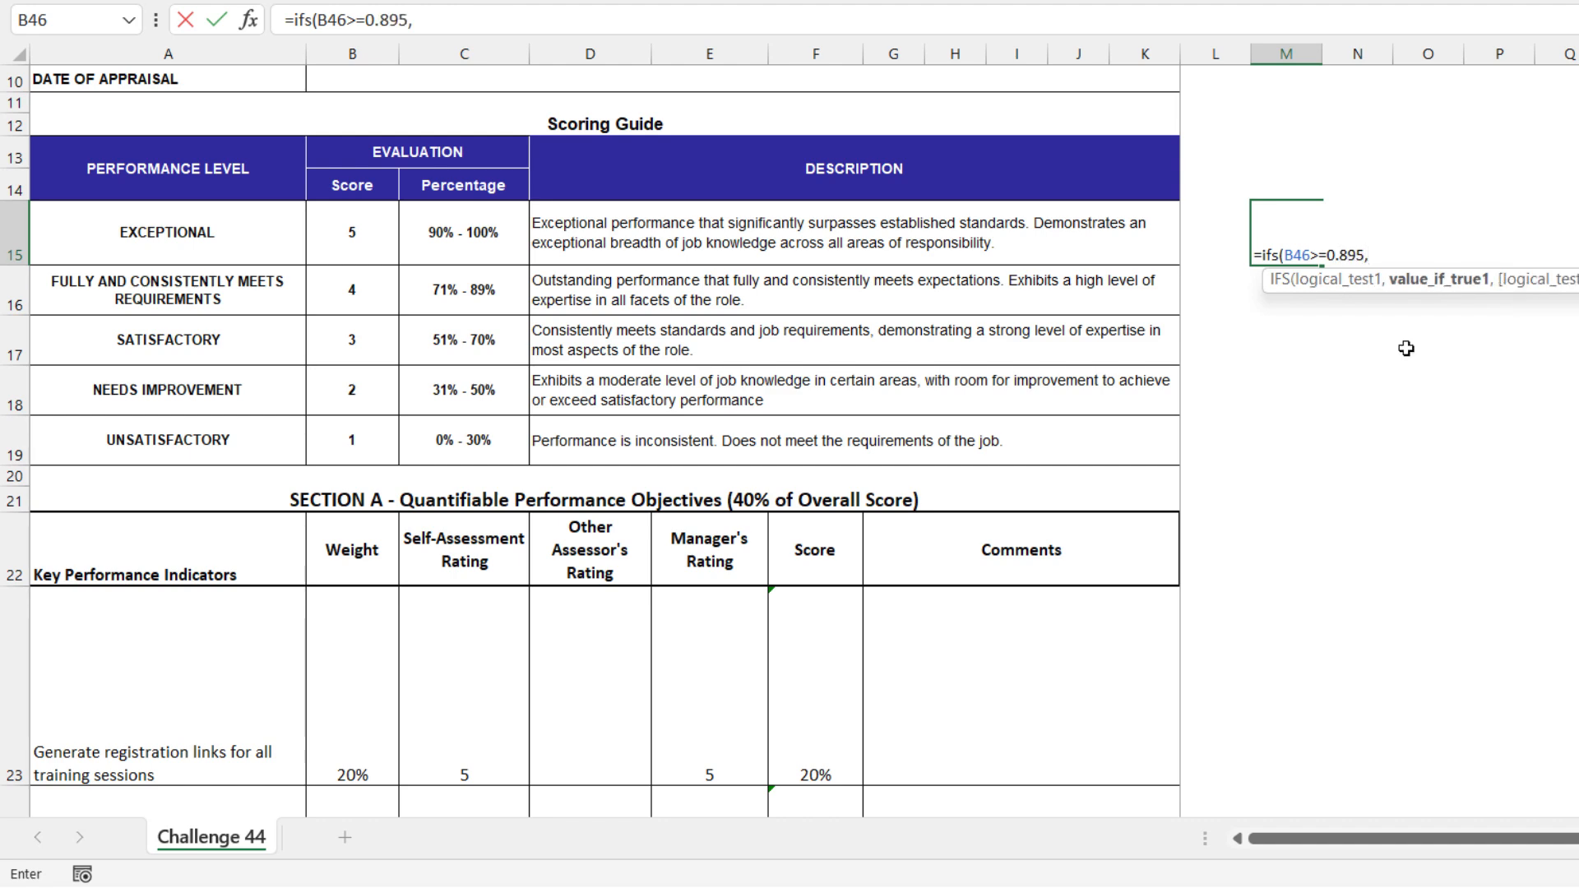
left_click(129, 238)
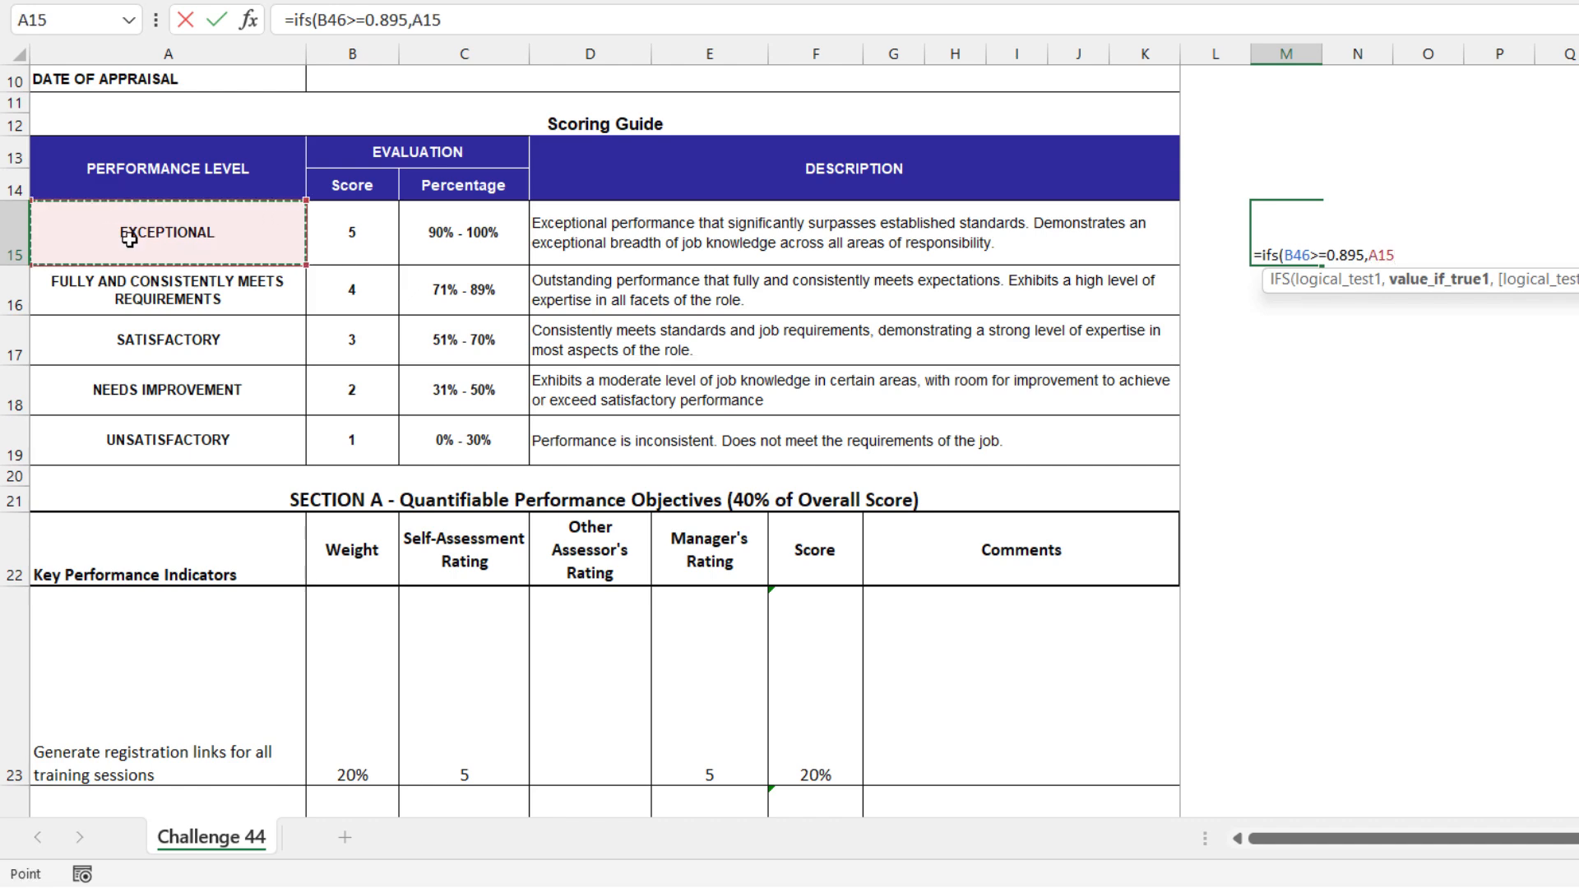
type(",")
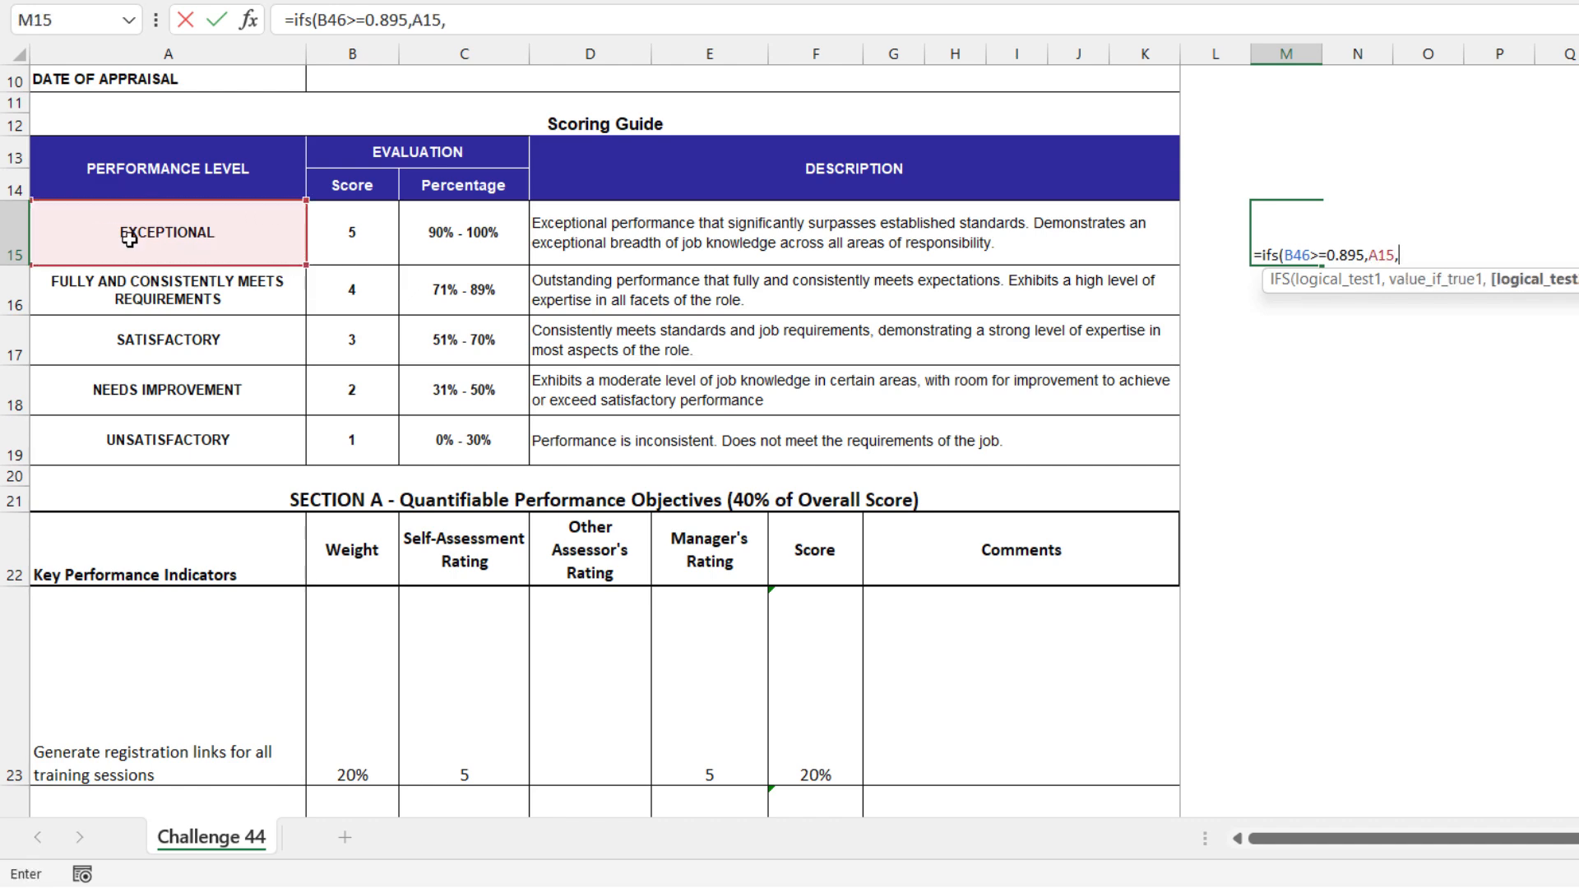
type("b")
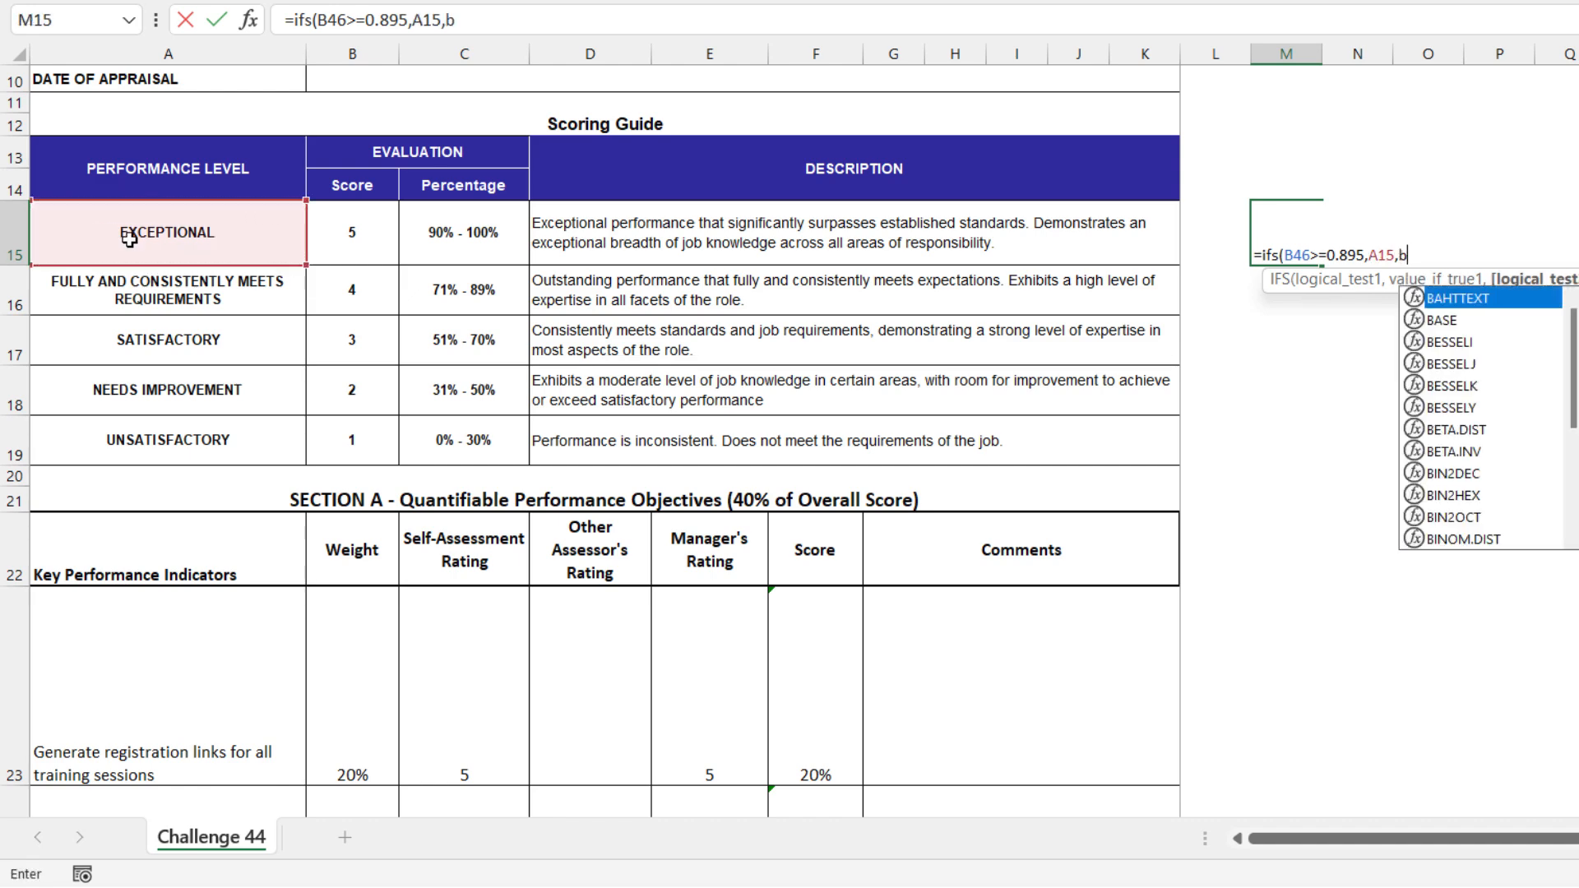
type("46>=")
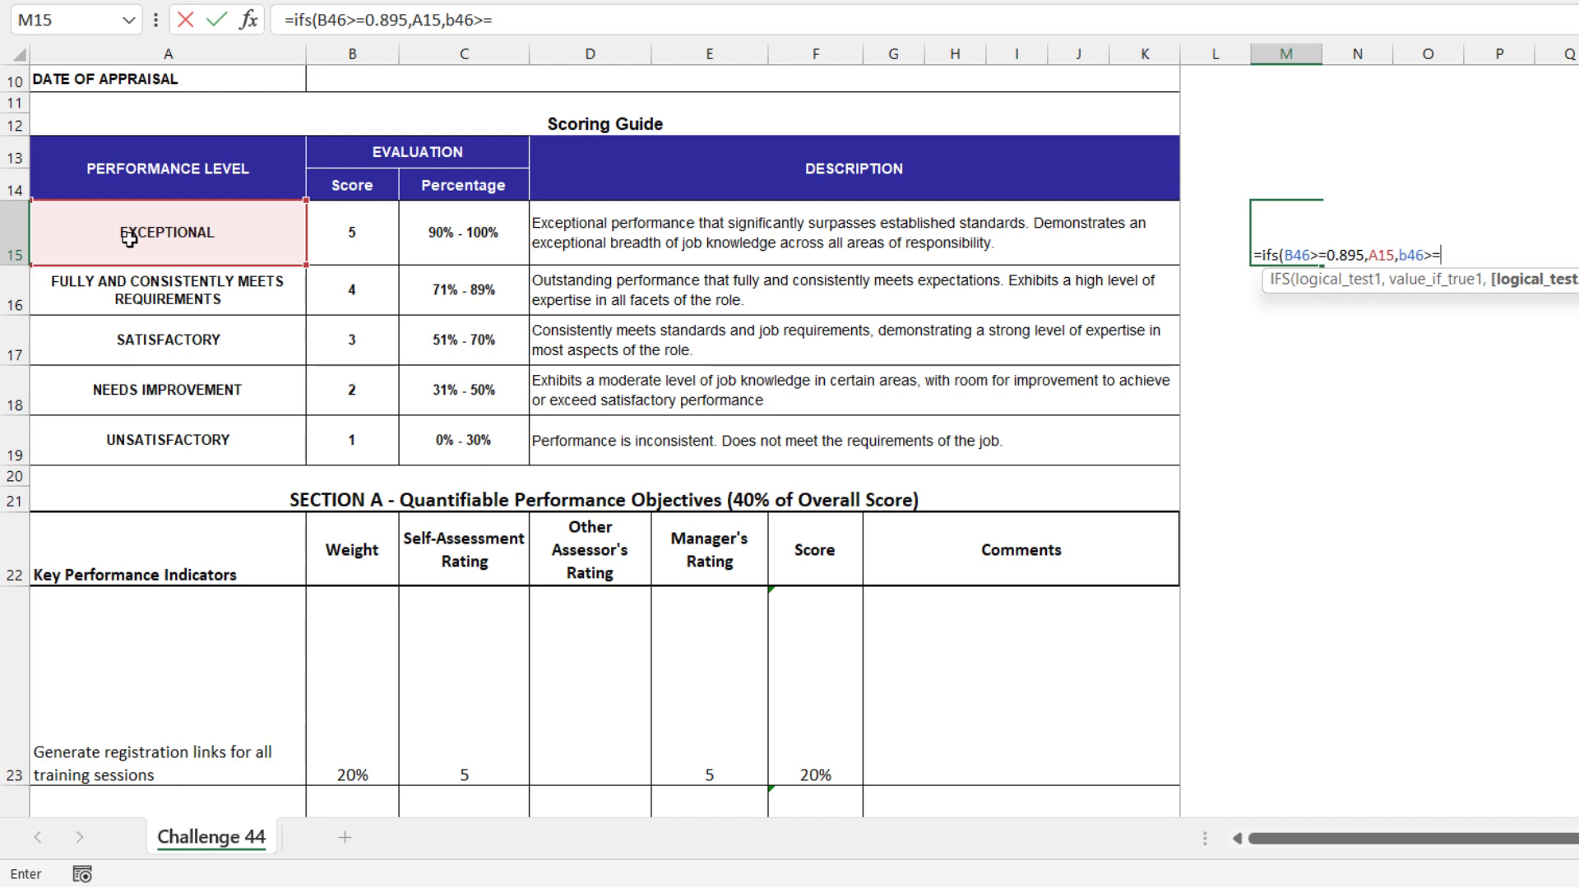
type("0.705,")
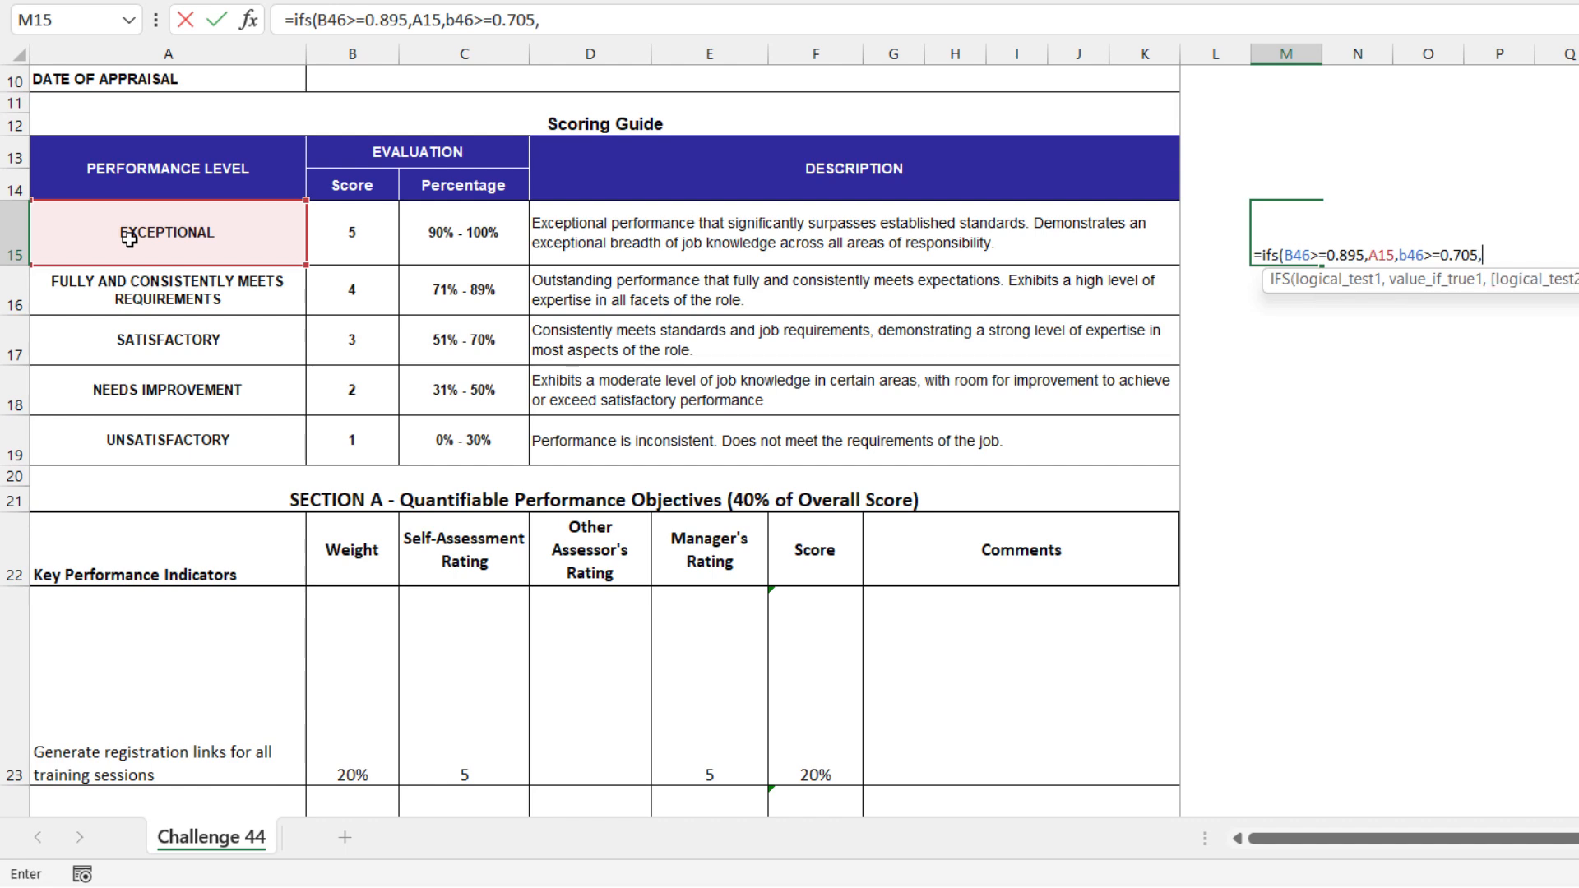
Add a second IFS condition B46>=0.705 that returns the Fully and Consistently Meets Requirements level in A16
left_click(148, 306)
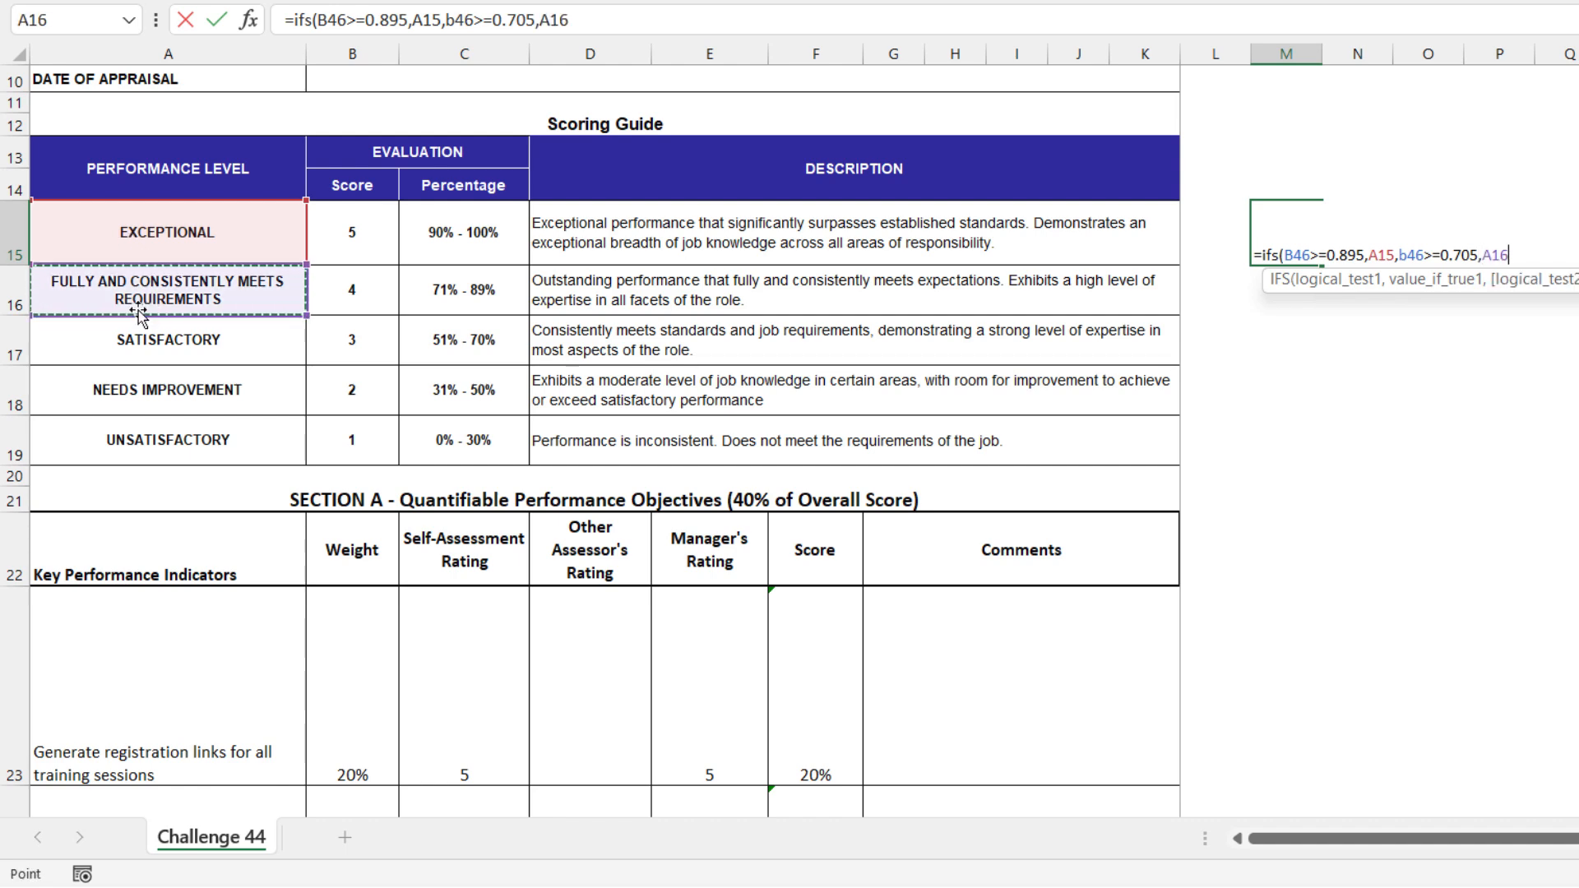
type(",")
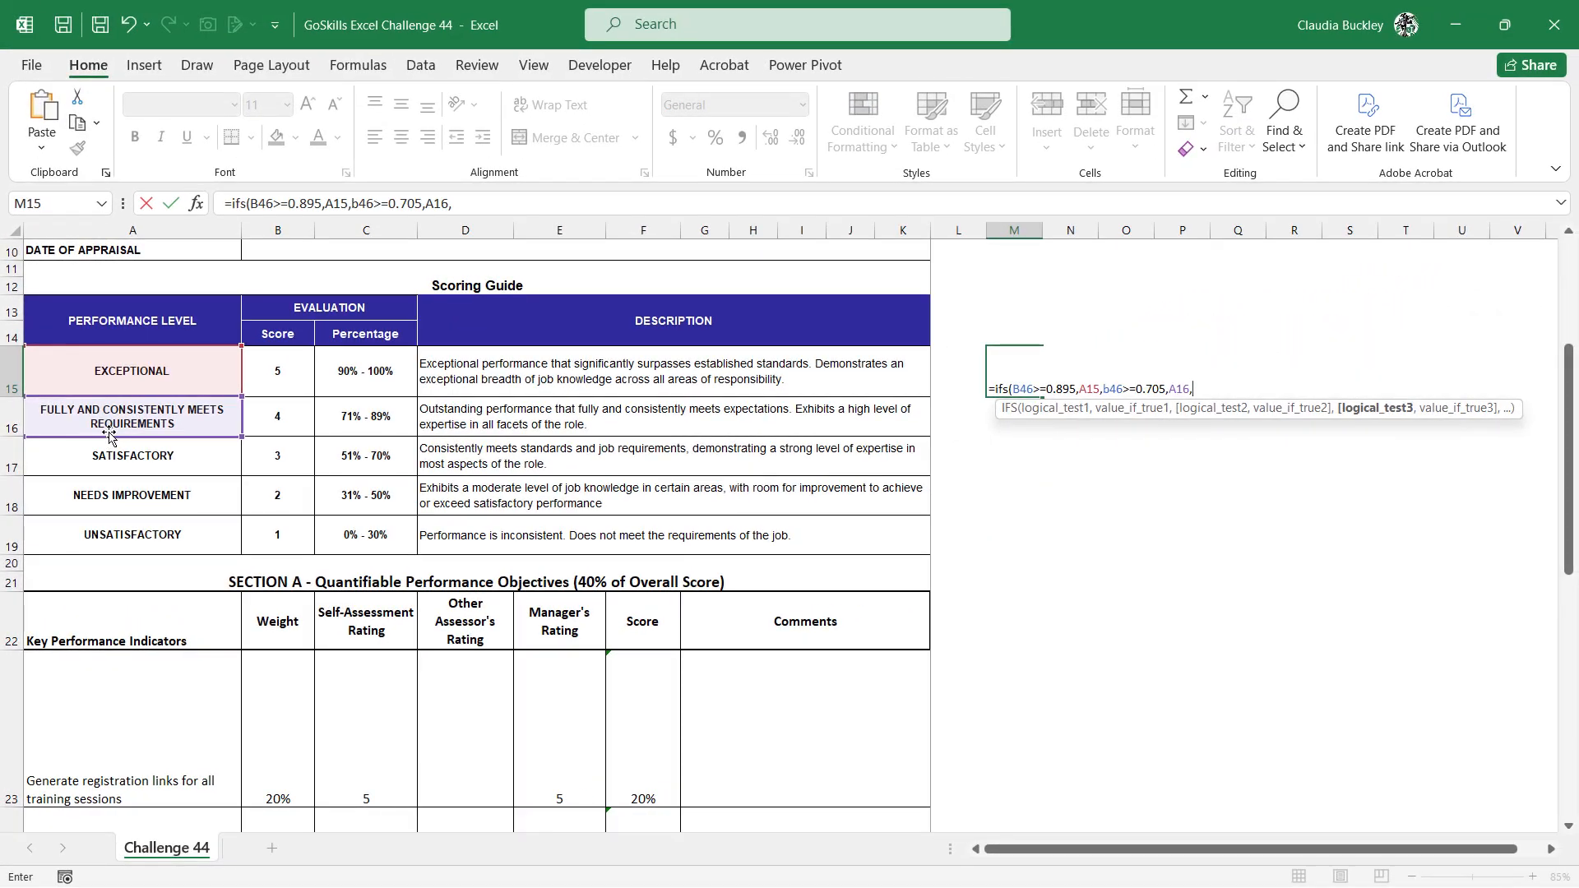
type("b46>=0")
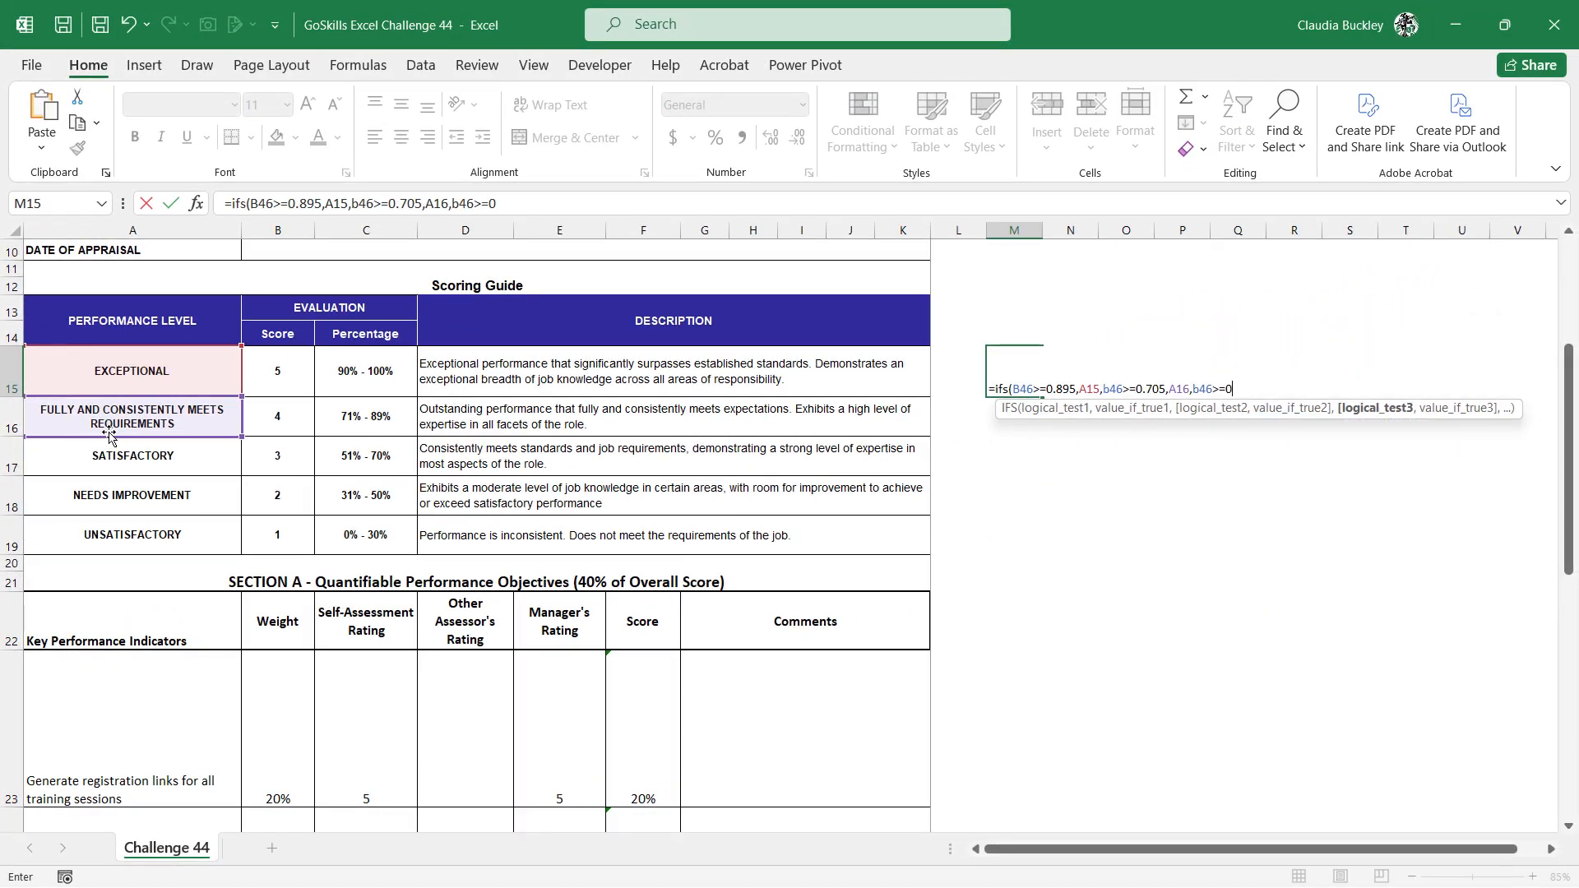
Add a third IFS condition B46>=0.595 that returns the Satisfactory level in A17
type(".595,")
left_click(112, 460)
Add a fourth IFS condition B46>=0.305 that returns the Needs Improvement level in A18
type(",b46>=")
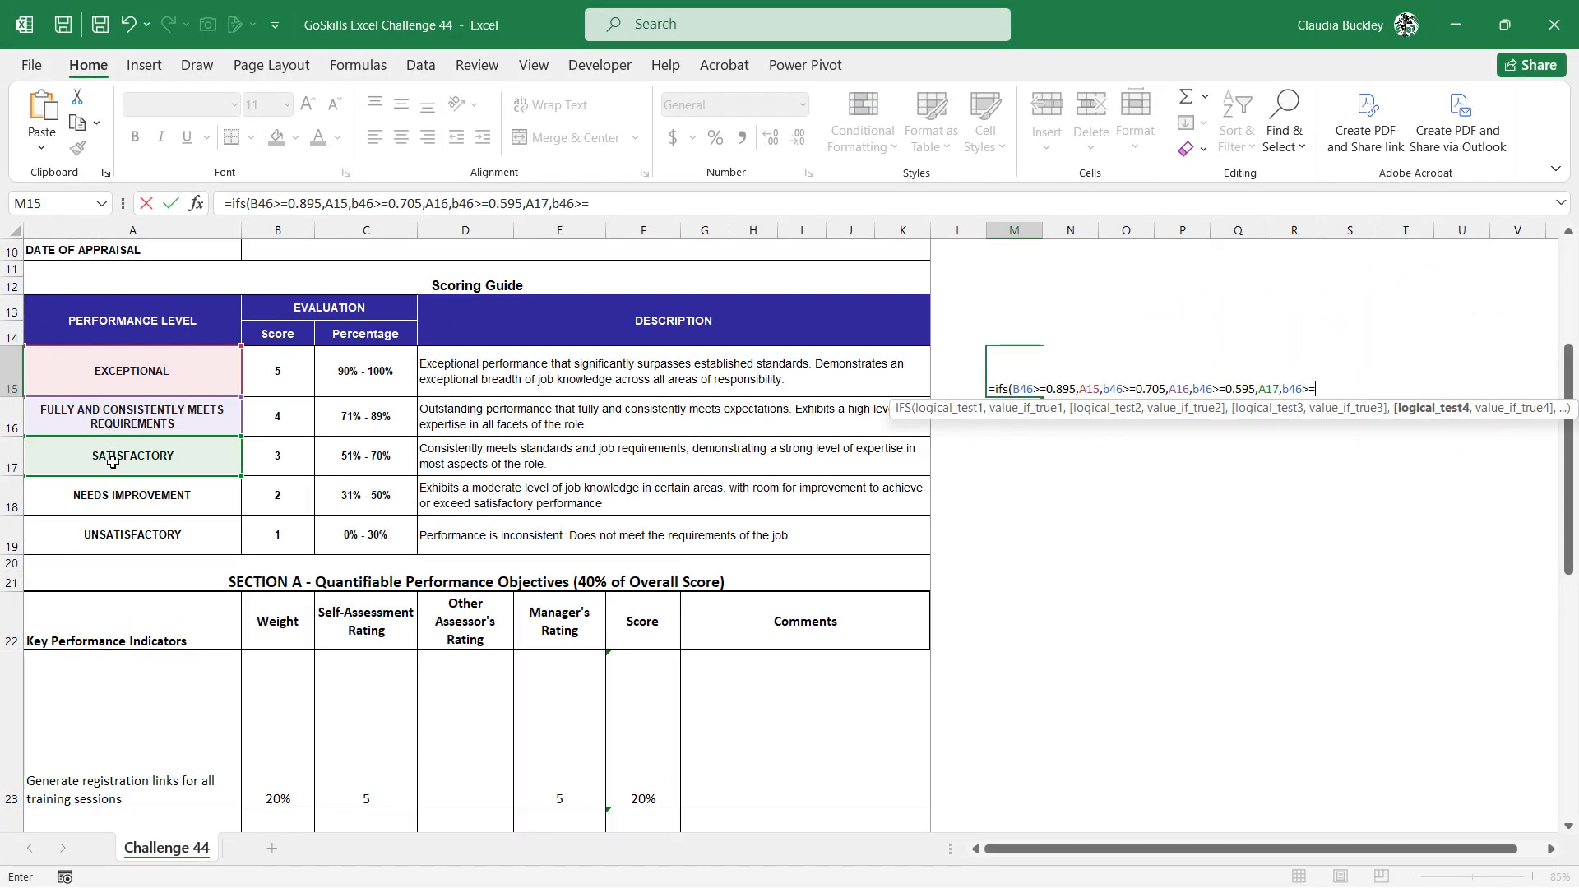
type("0.305,")
left_click(126, 497)
type(",TRUE,A19")
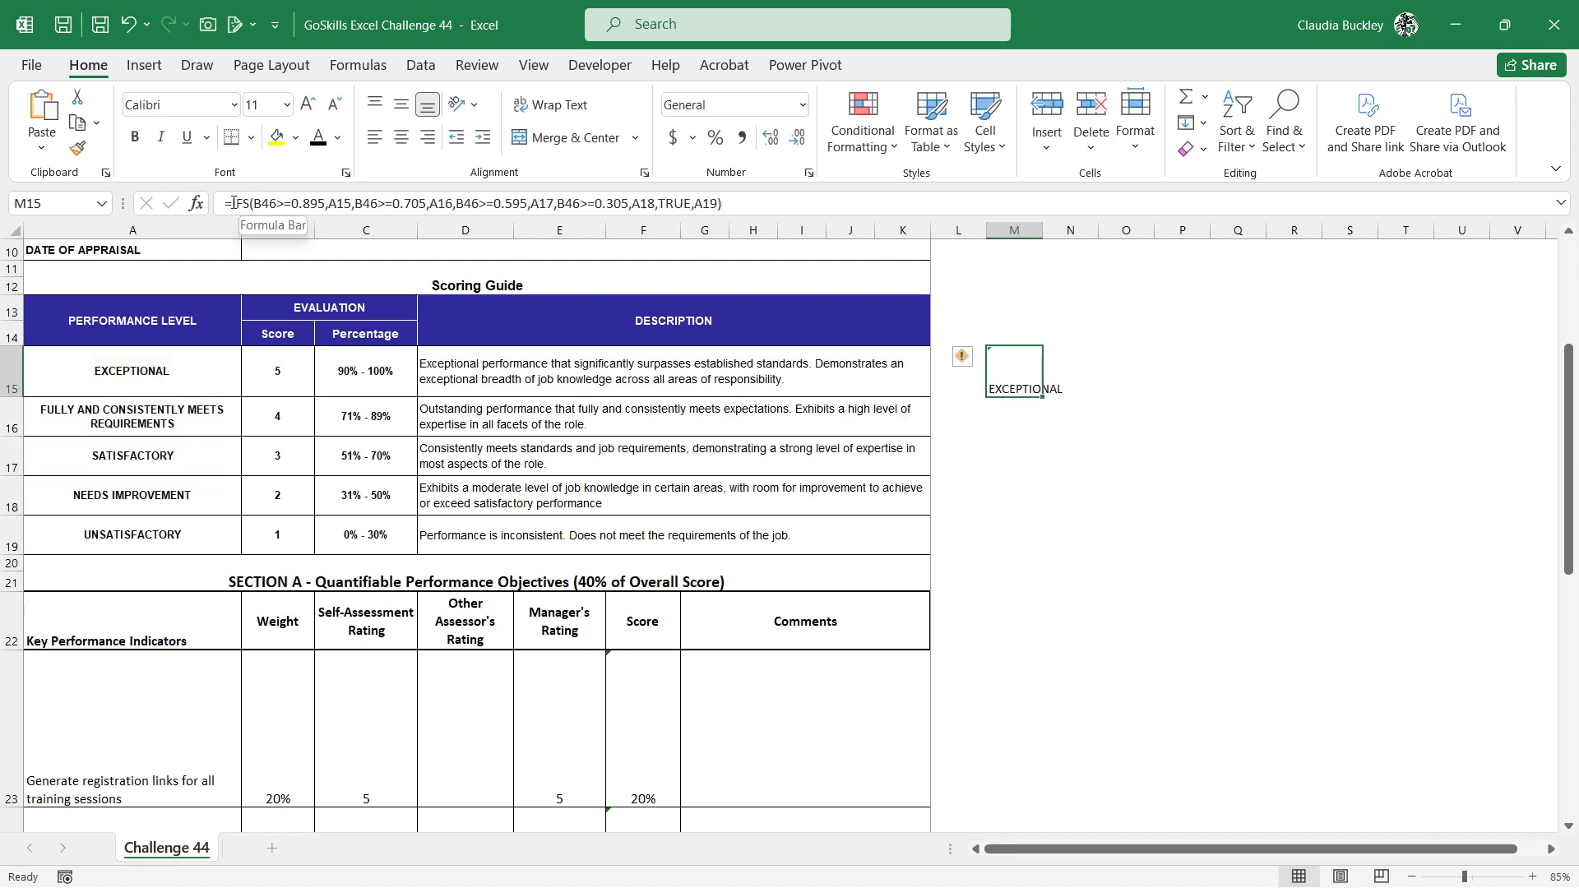
Finish the IFS formula in M15 with TRUE as the fallback condition, returning the Unsatisfactory level in A19
key("F2")
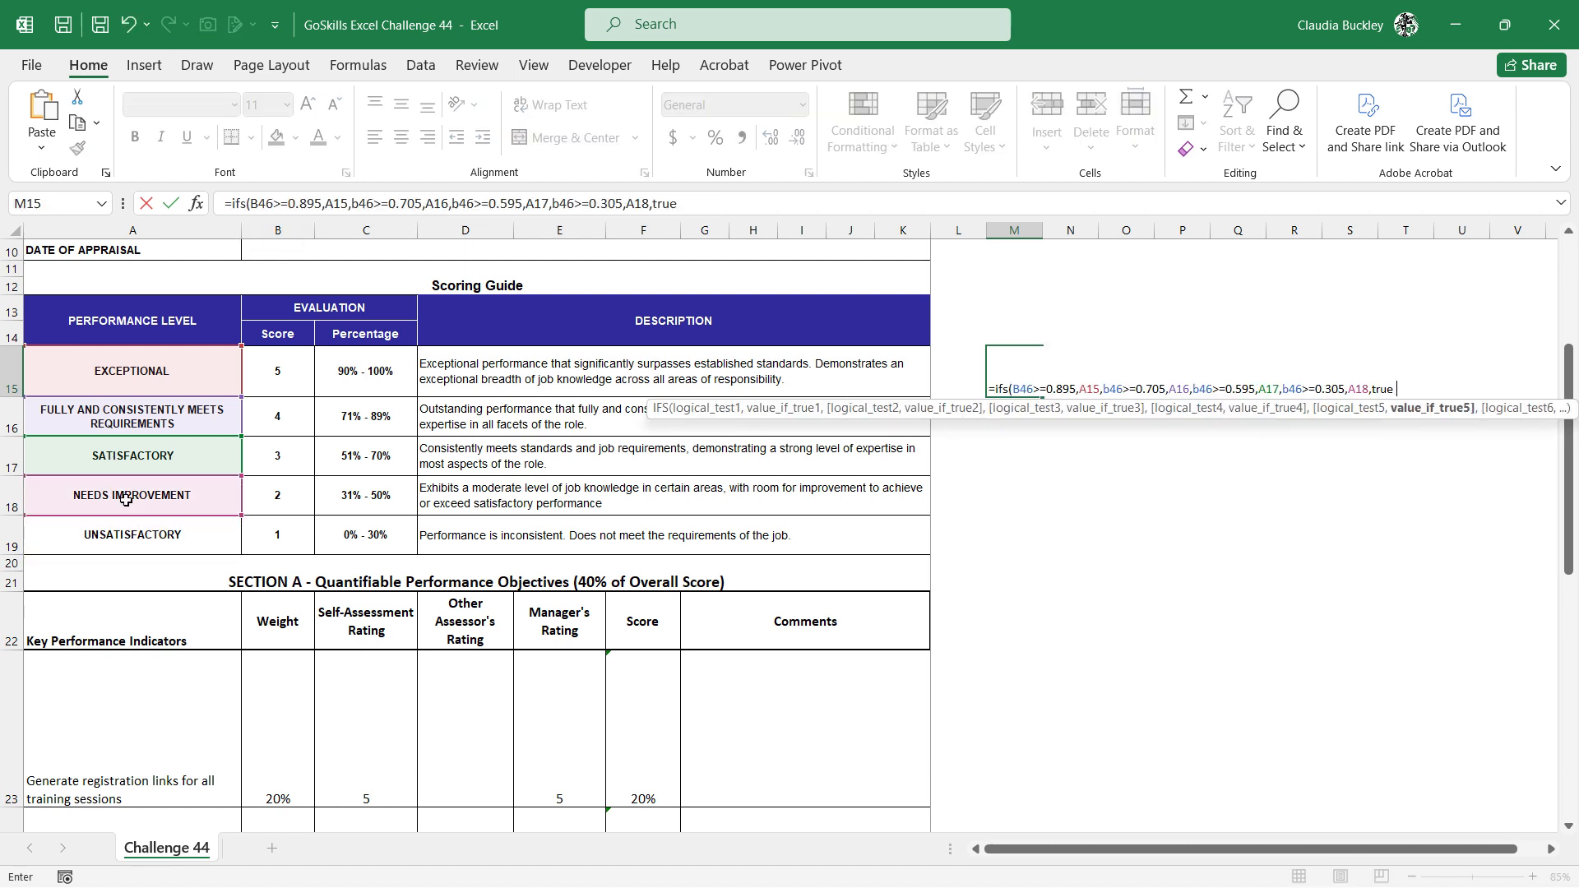
left_click(166, 538)
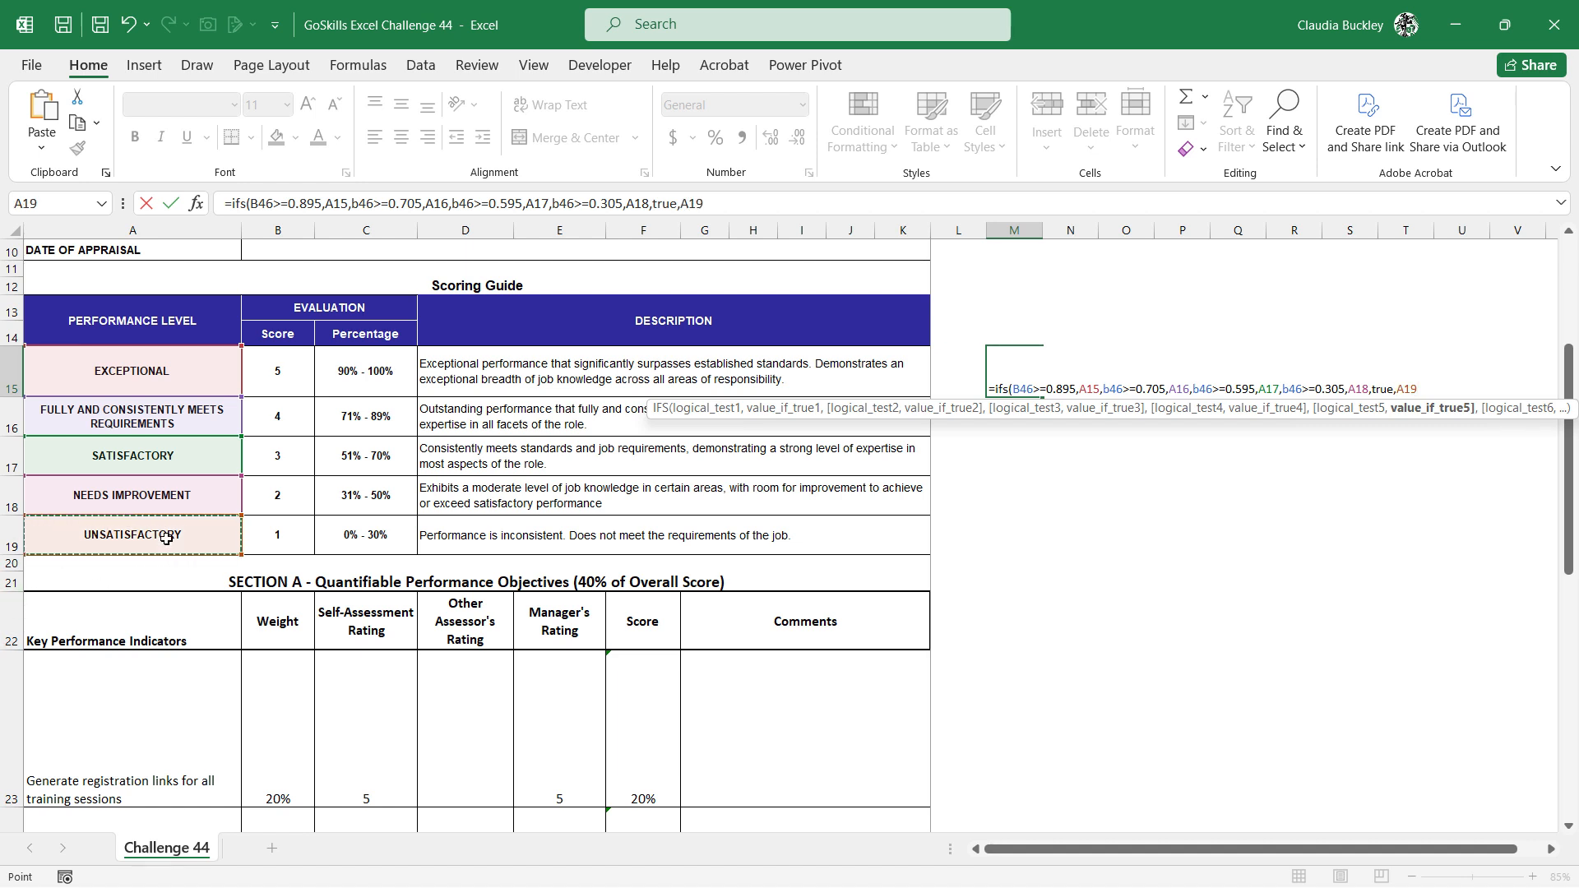
type(")")
key("ctrl+Return")
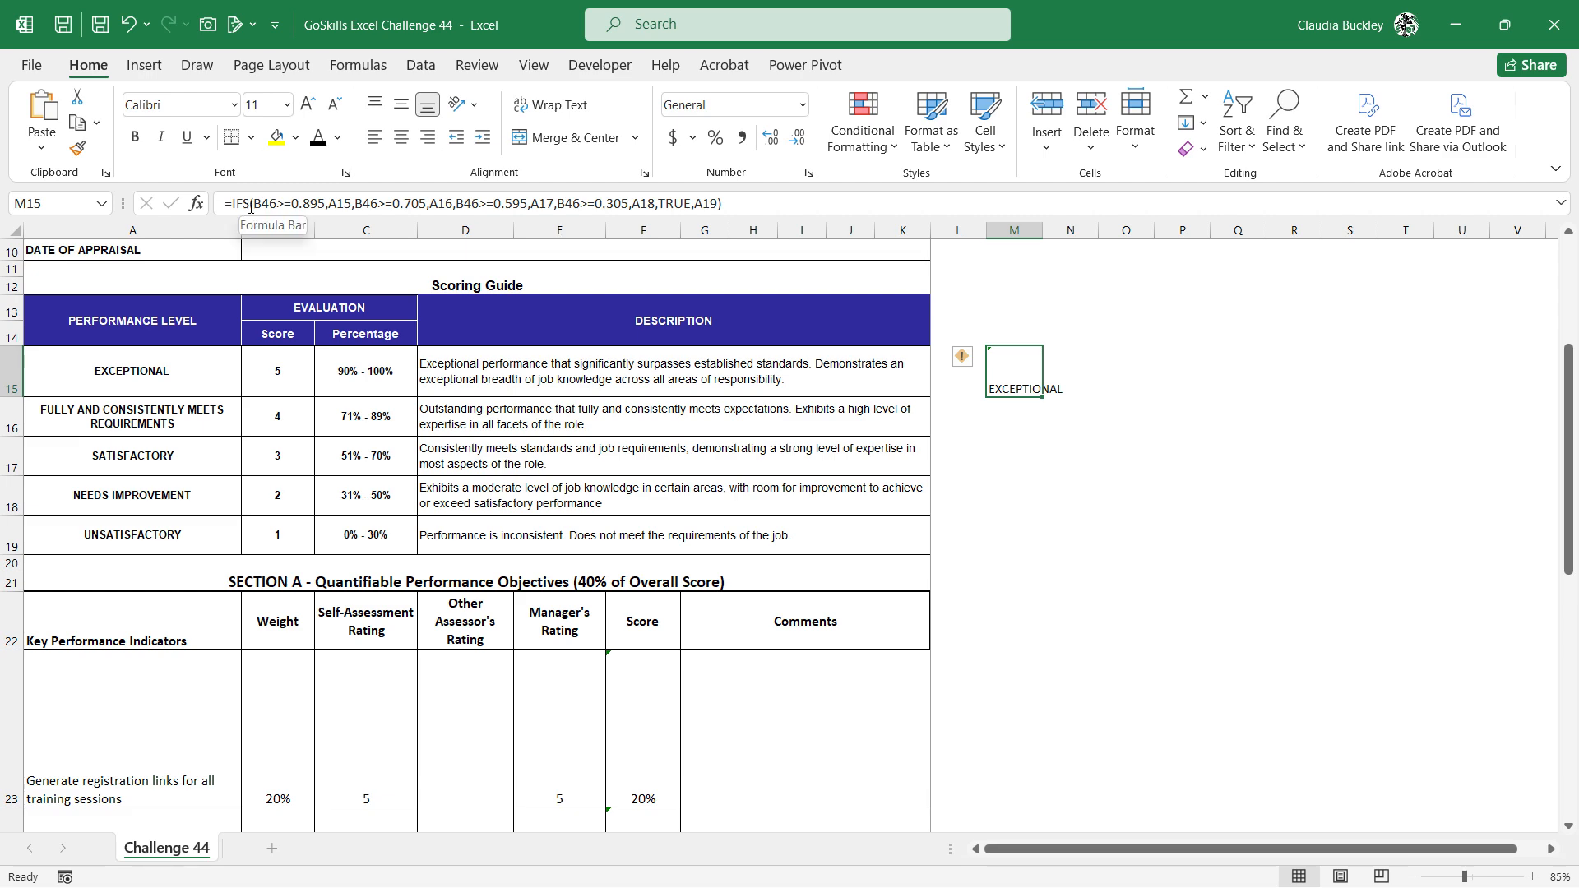
Copy the IFS formula from M15 into the merged cell C46 beside the overall score percentage
scroll(560, 557, "down", 14)
scroll(560, 557, "up", 3)
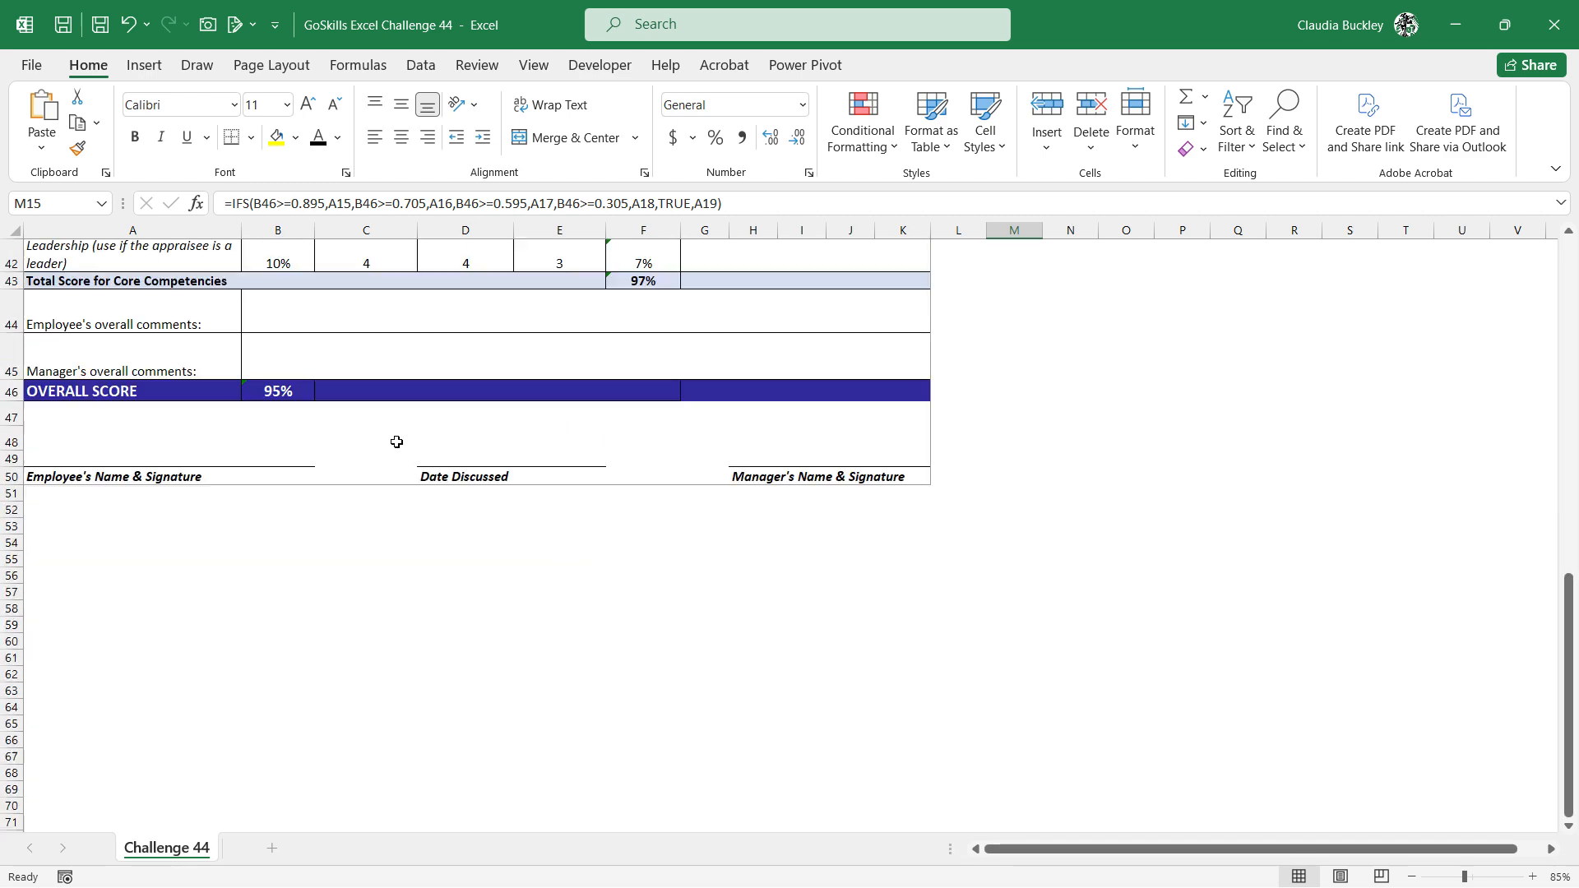
left_click(338, 388)
type("=")
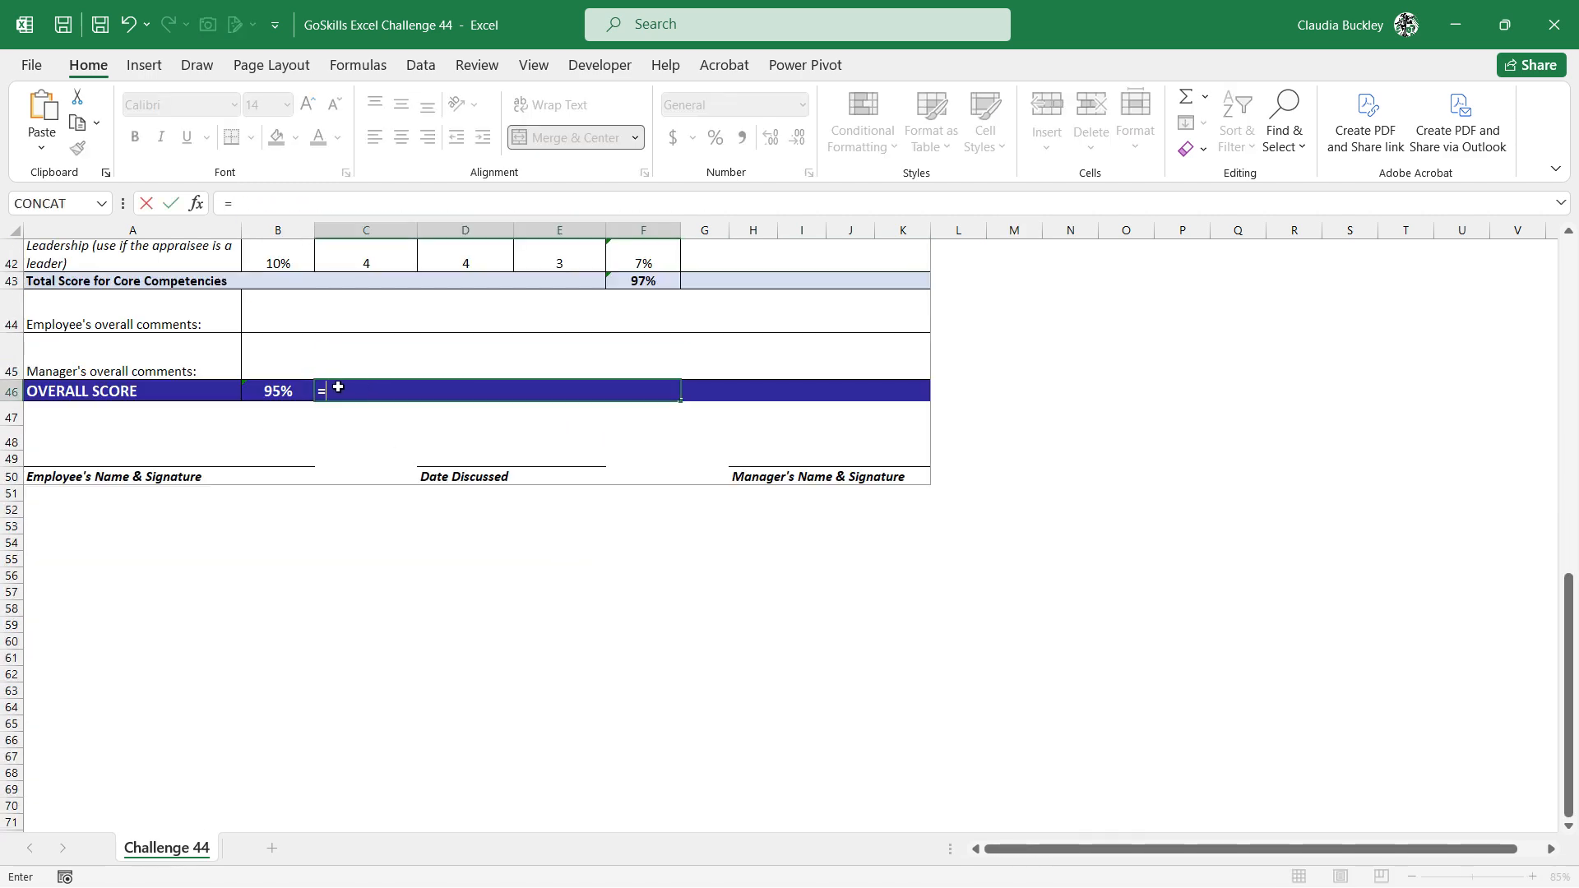
type("IFS(B46>=0.895,A15,B46>=0.705,A16,B46>=0.595,A17,B46>=0.305,A18,TRUE,A19)")
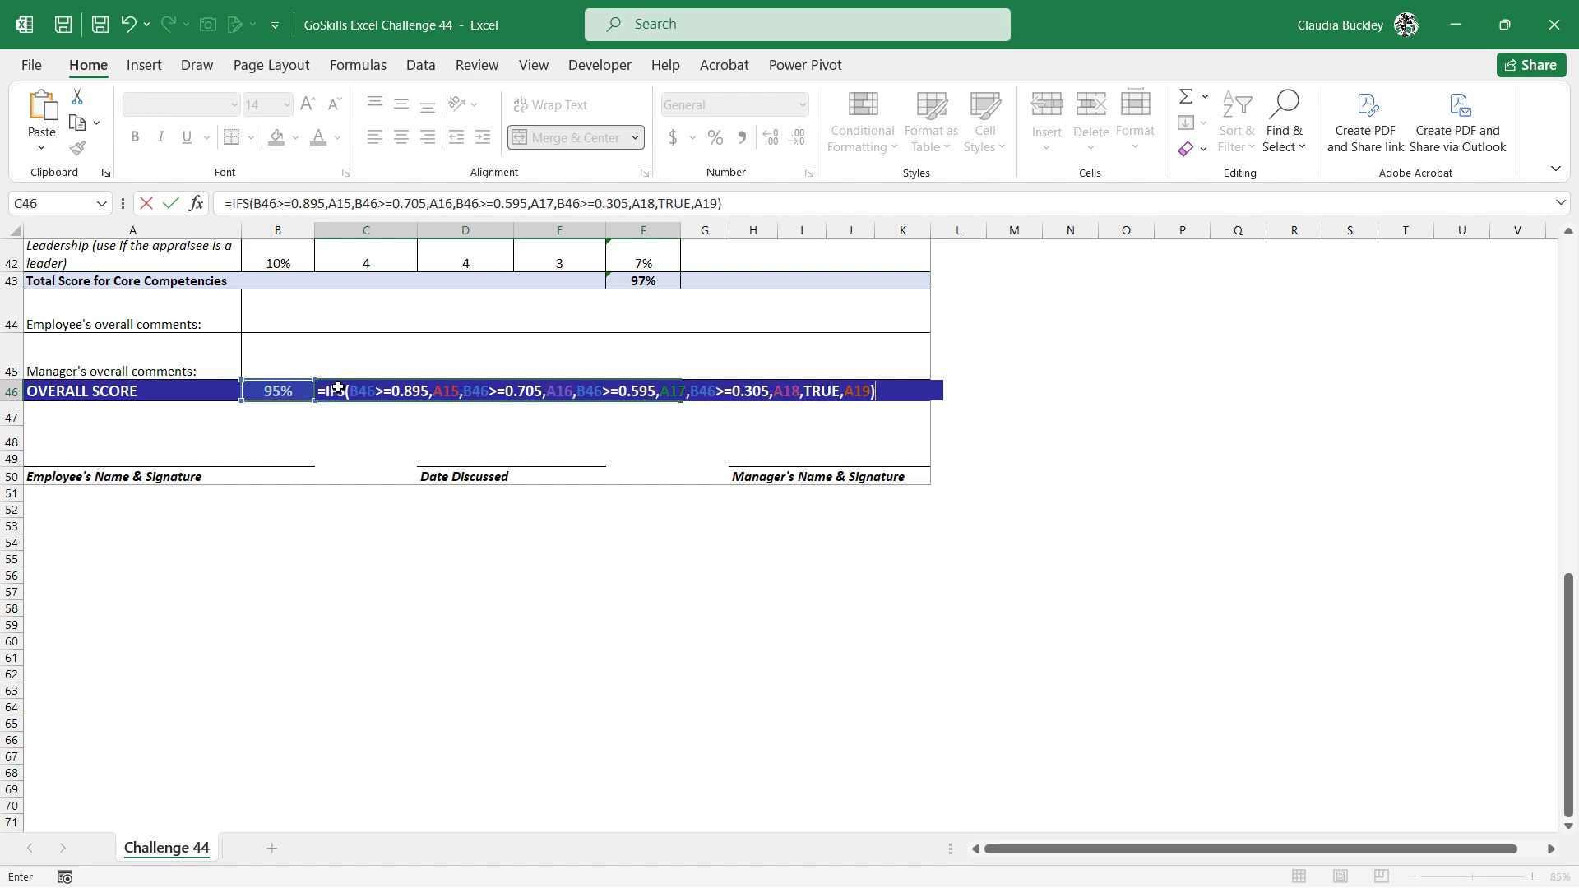
key("Return")
left_click(338, 388)
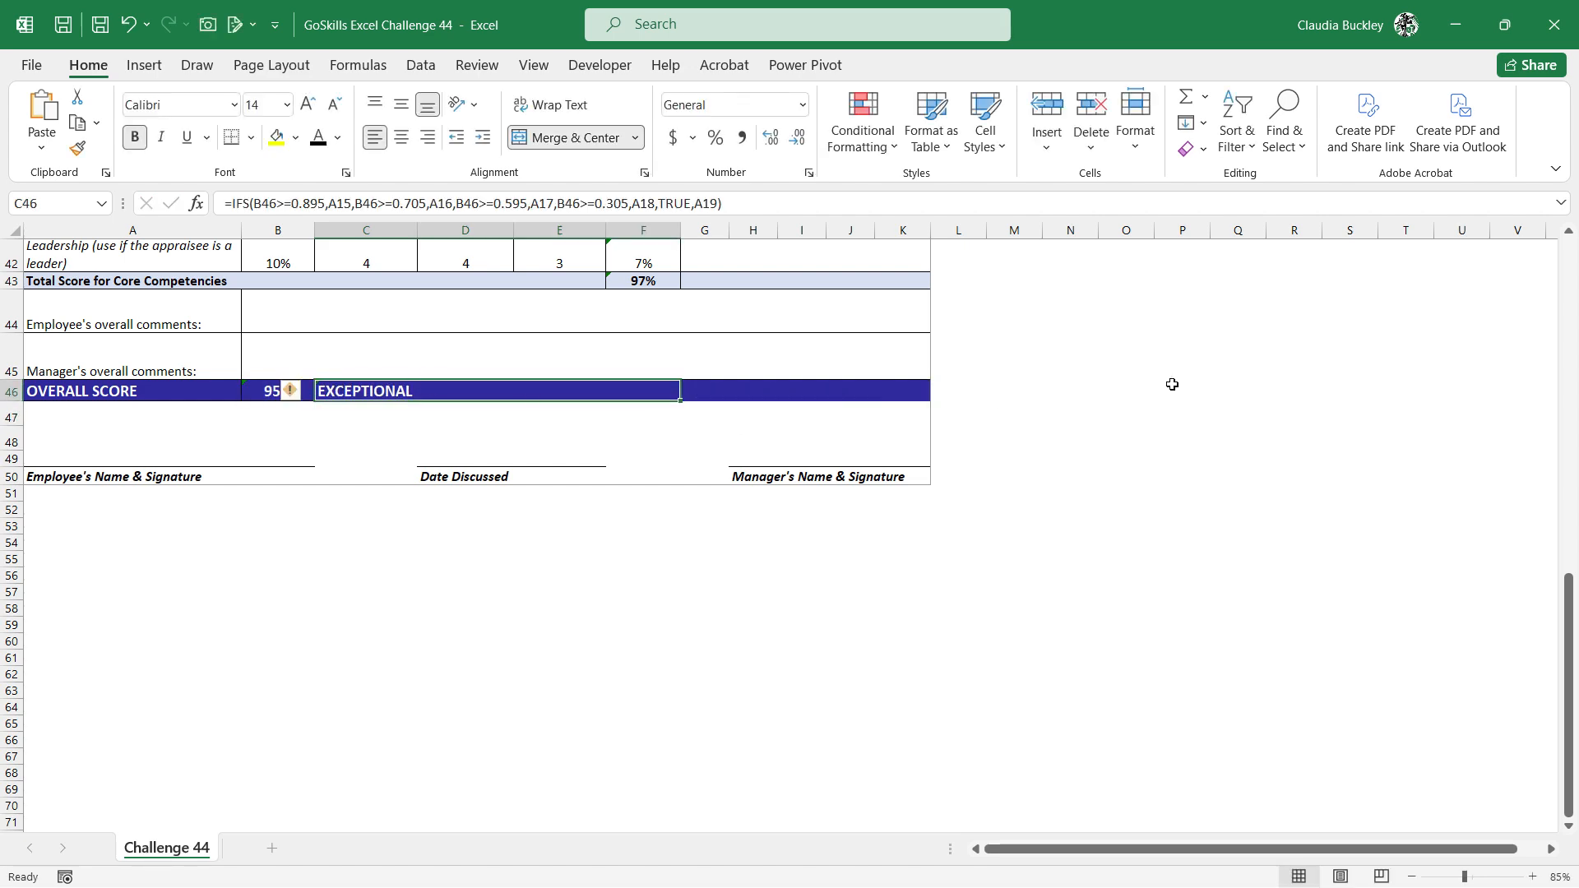
Delete the trial IFS formula from M15 beside the scoring guide
scroll(1168, 386, "up", 10)
left_click(1019, 349)
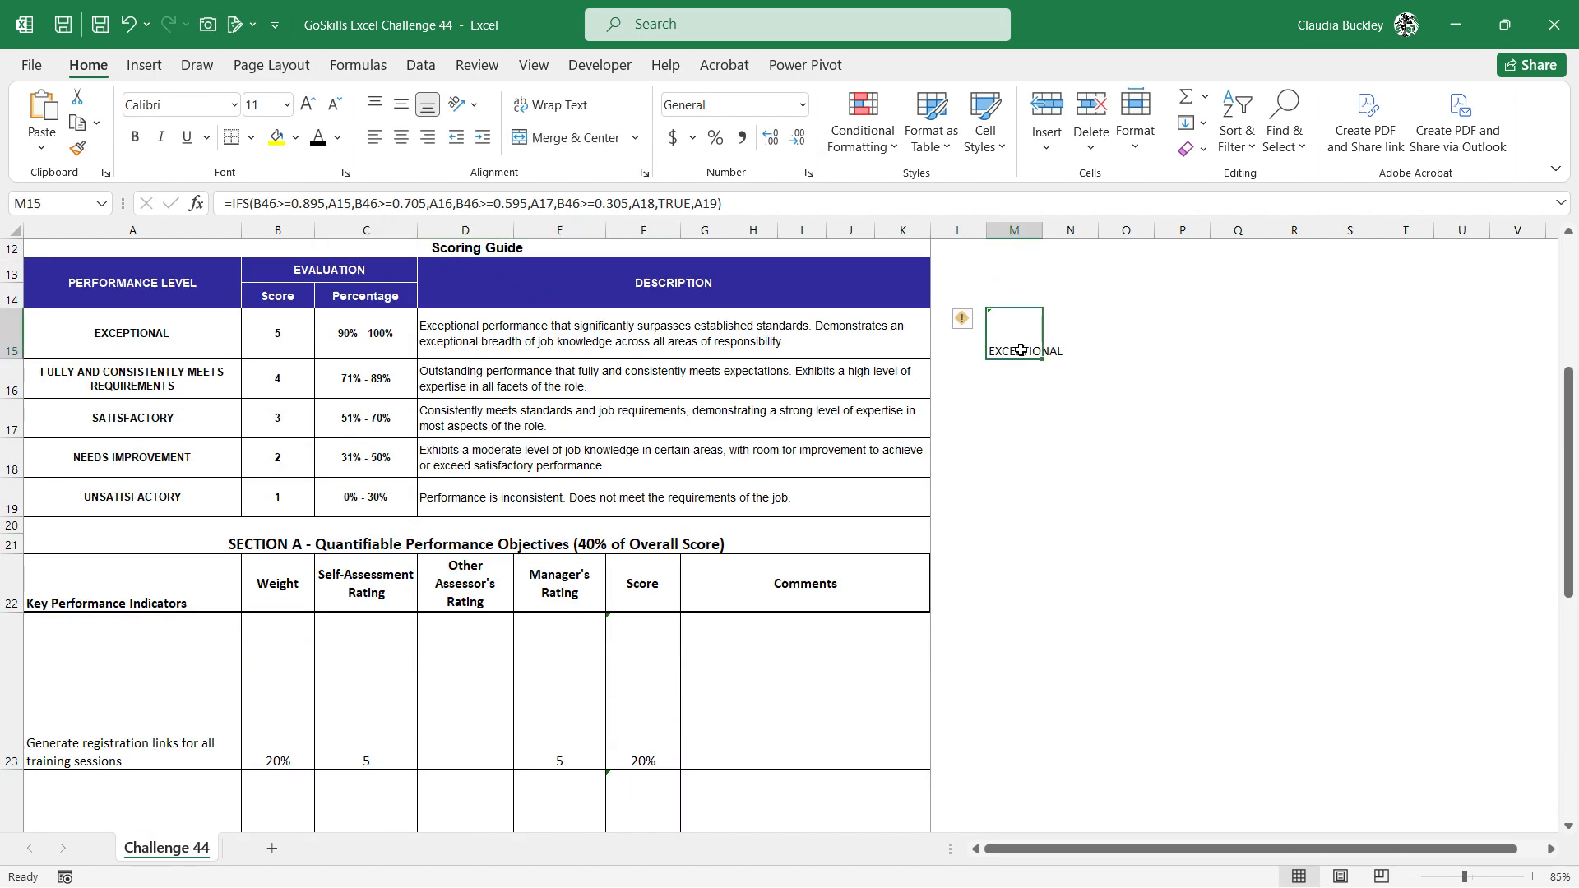
key("Delete")
scroll(951, 400, "down", 8)
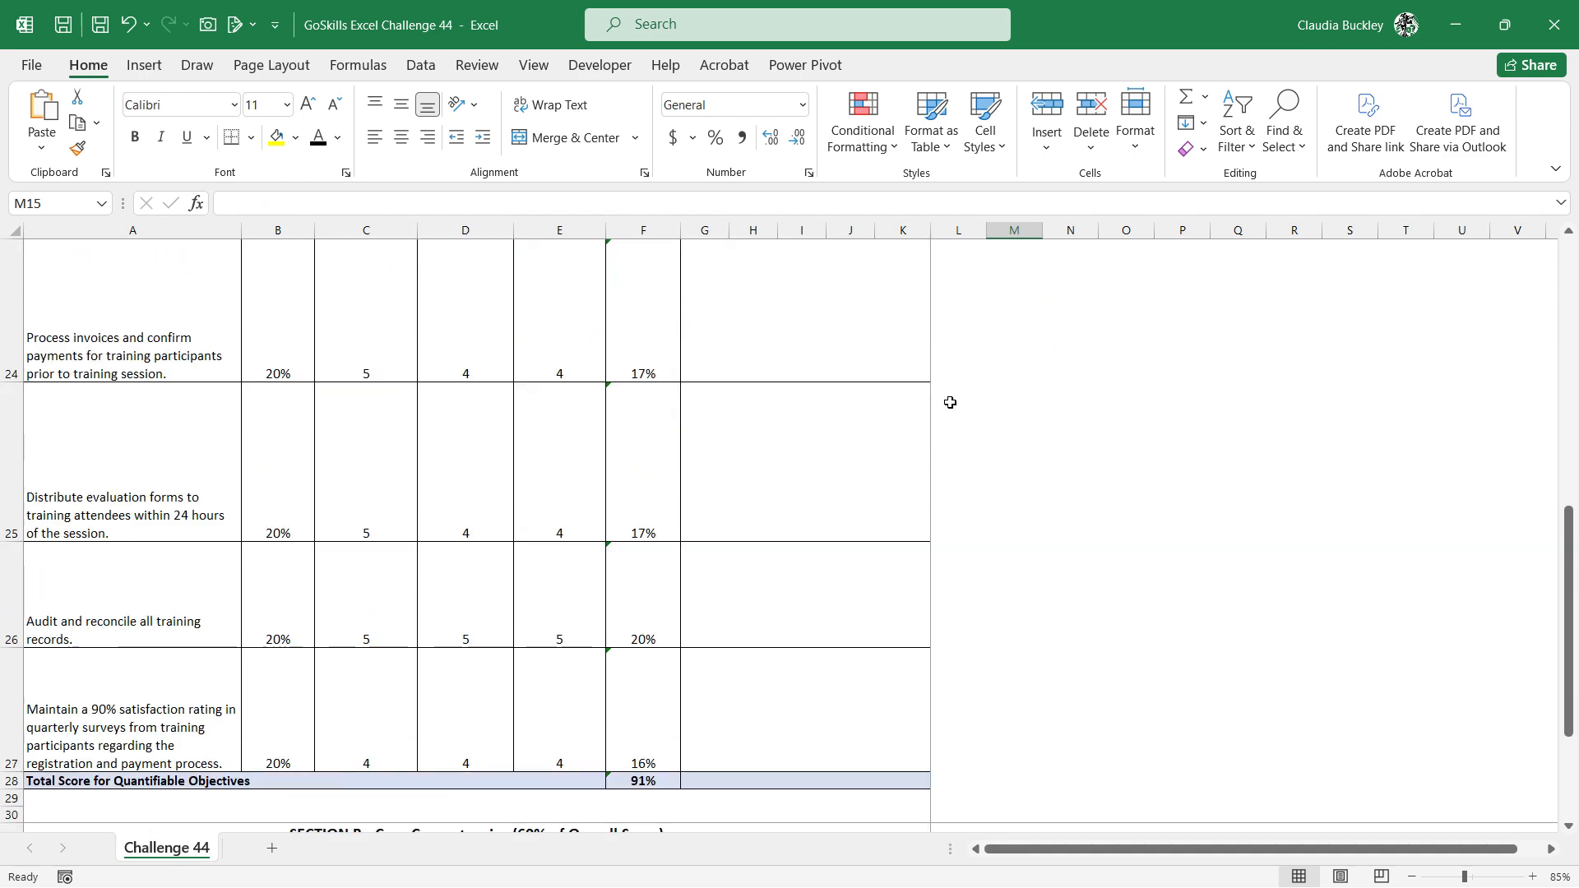
scroll(951, 401, "up", 3)
left_click(787, 789)
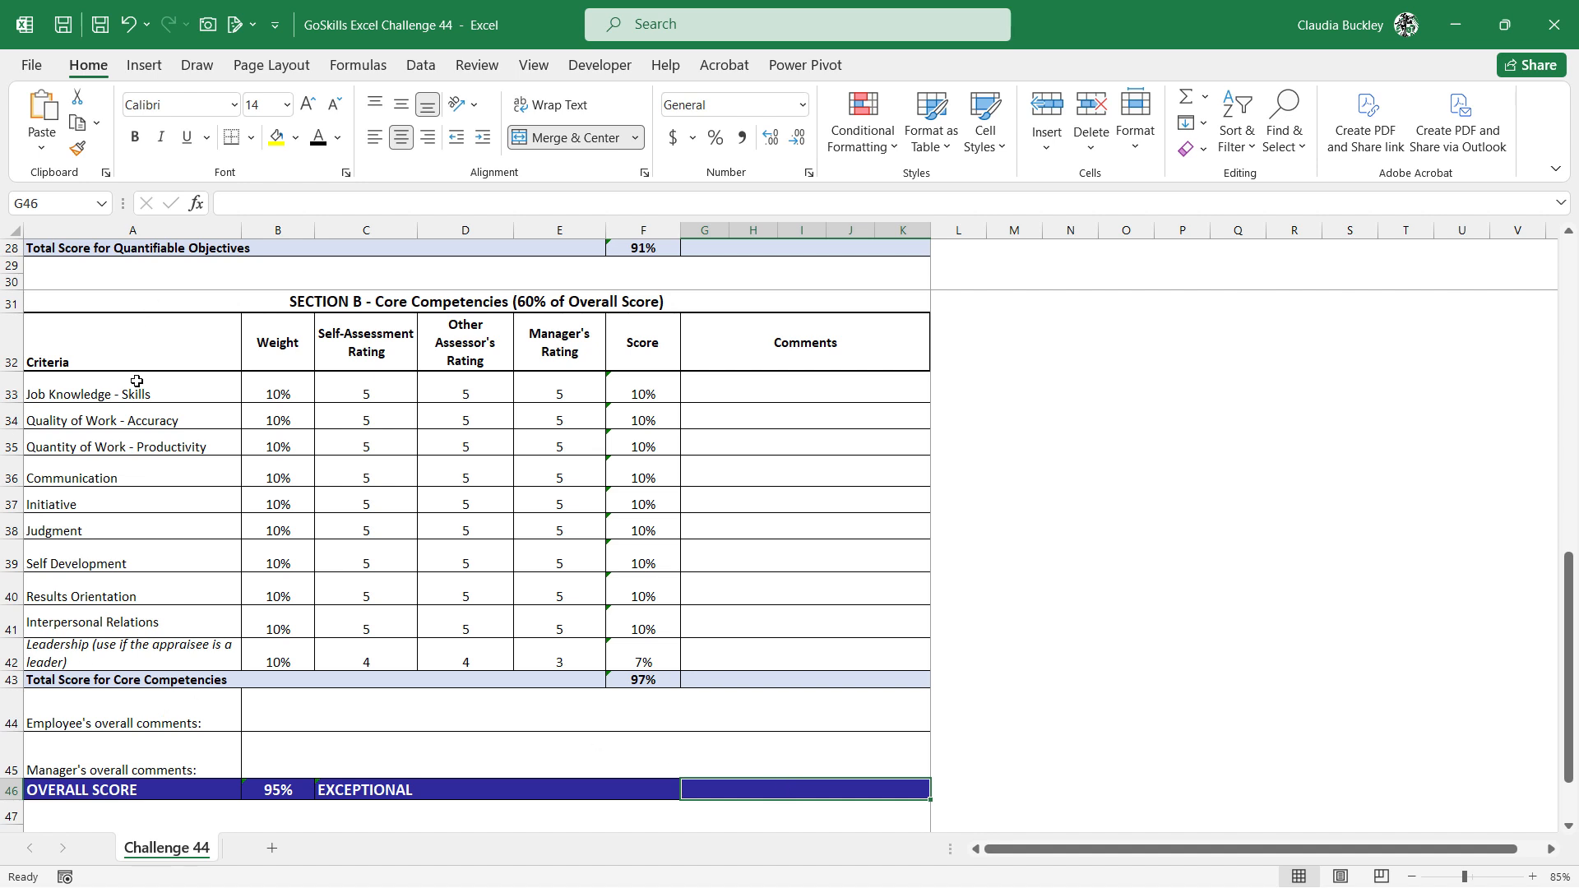
Insert a Radar chart from the Section B criteria, self-assessment ratings and manager's ratings in rows 32 to 42, and place it beside the table
left_click(130, 347)
left_click_drag(129, 347, 157, 644)
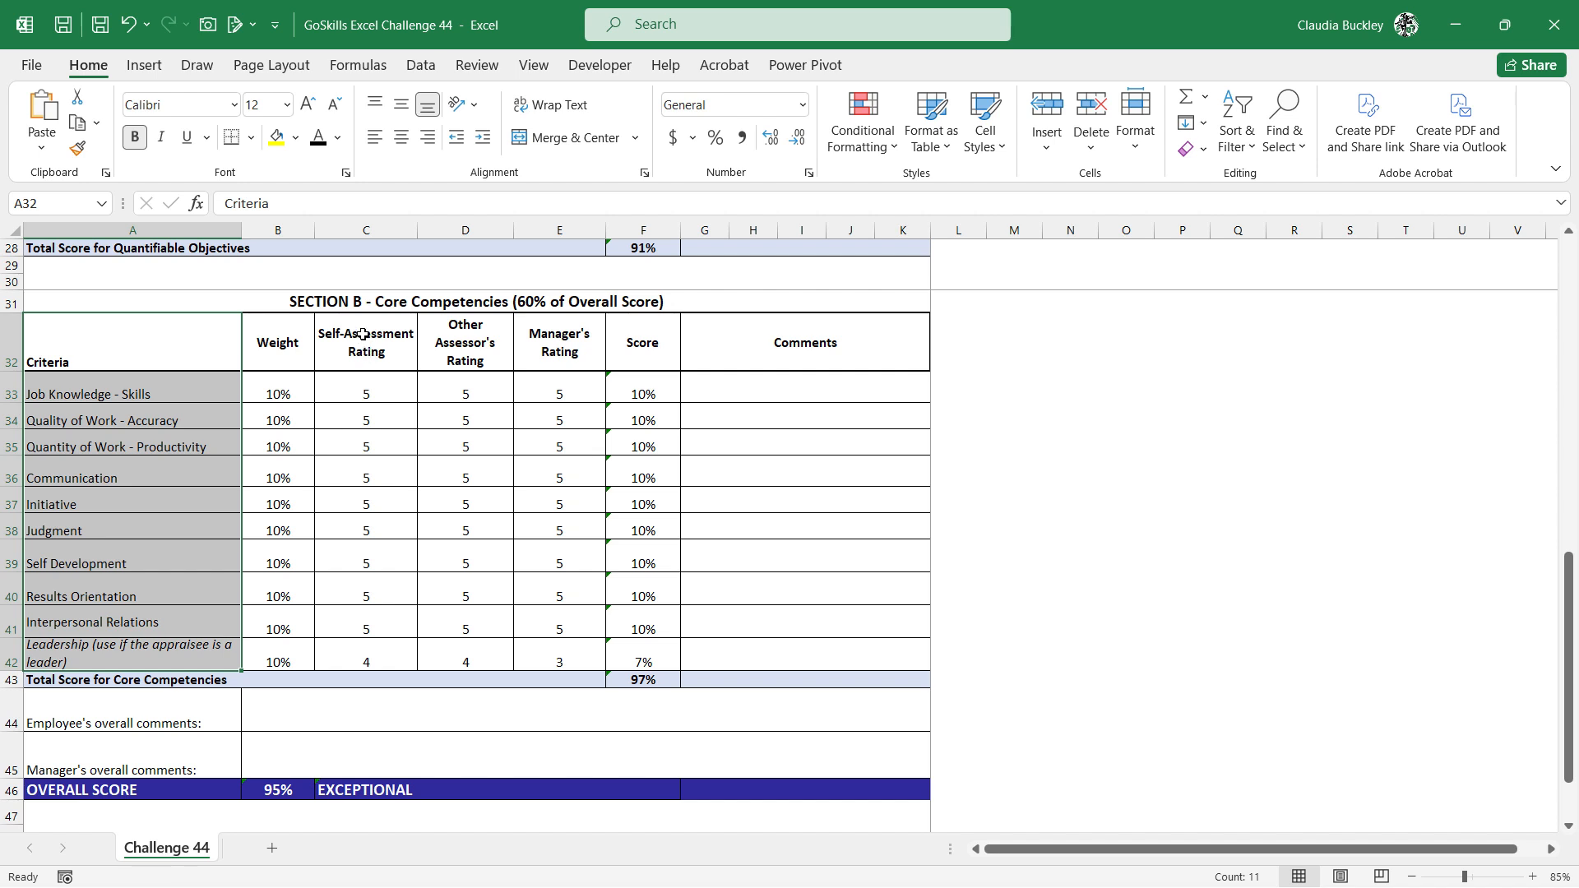
left_click_drag(362, 334, 365, 657)
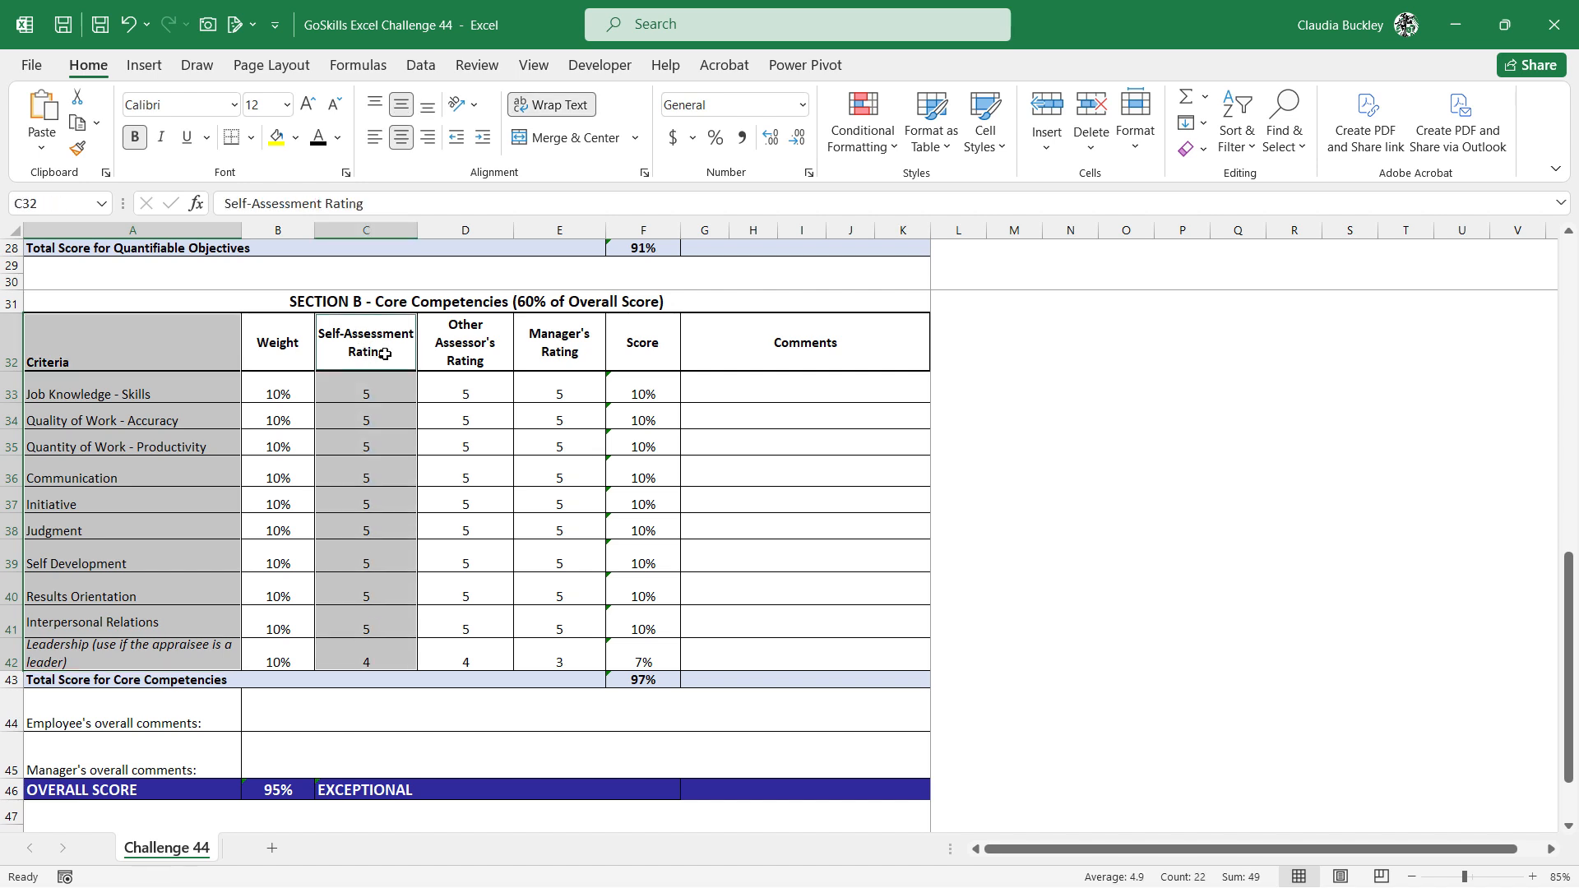
left_click_drag(551, 349, 559, 647)
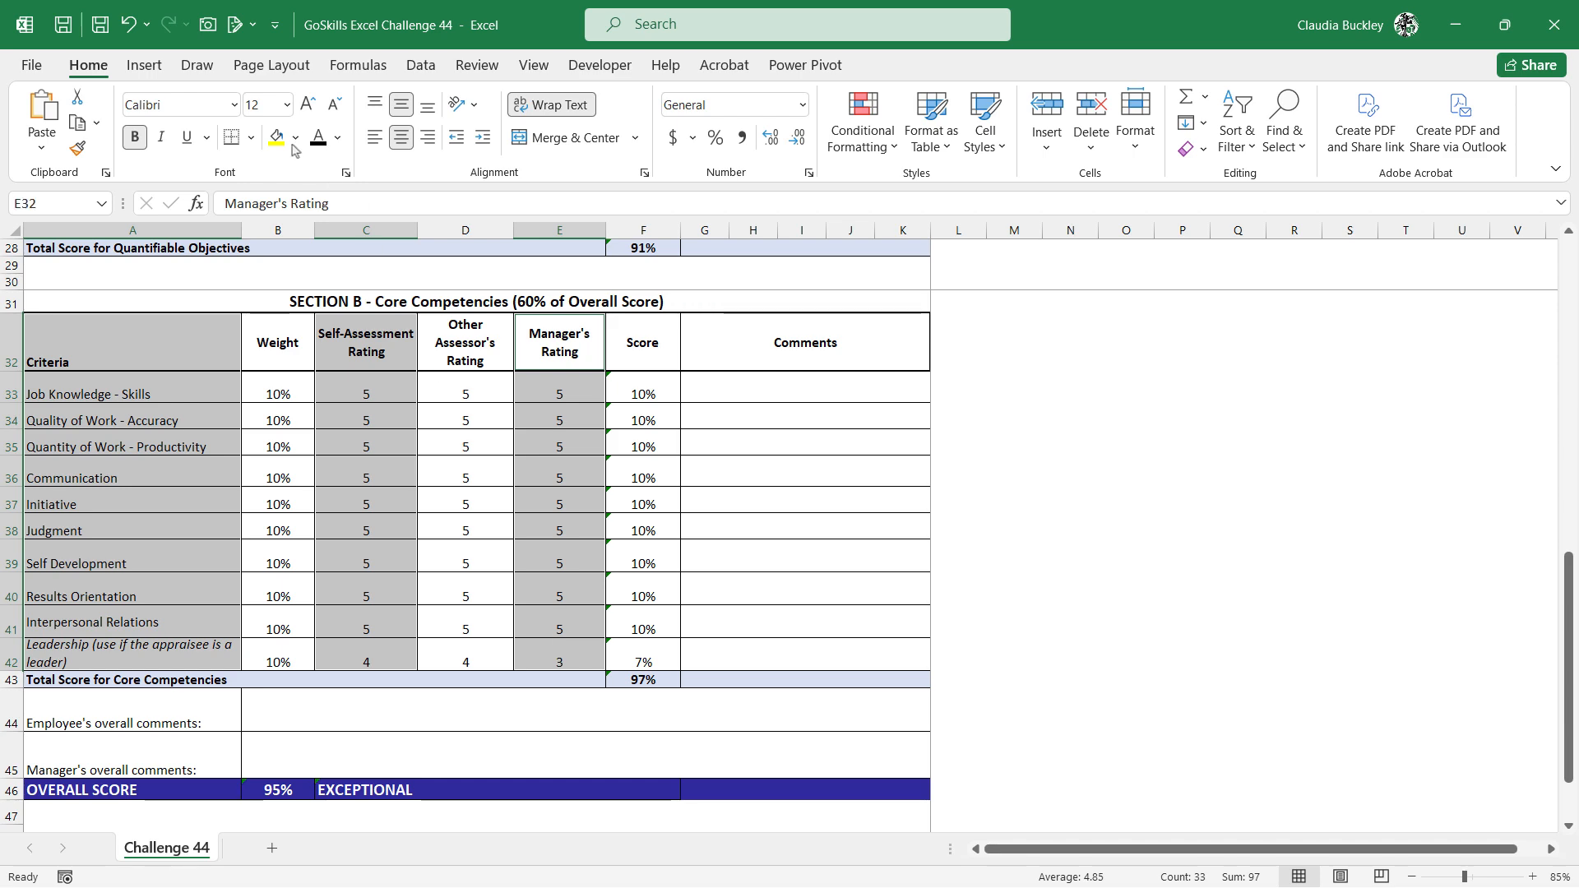
left_click(160, 71)
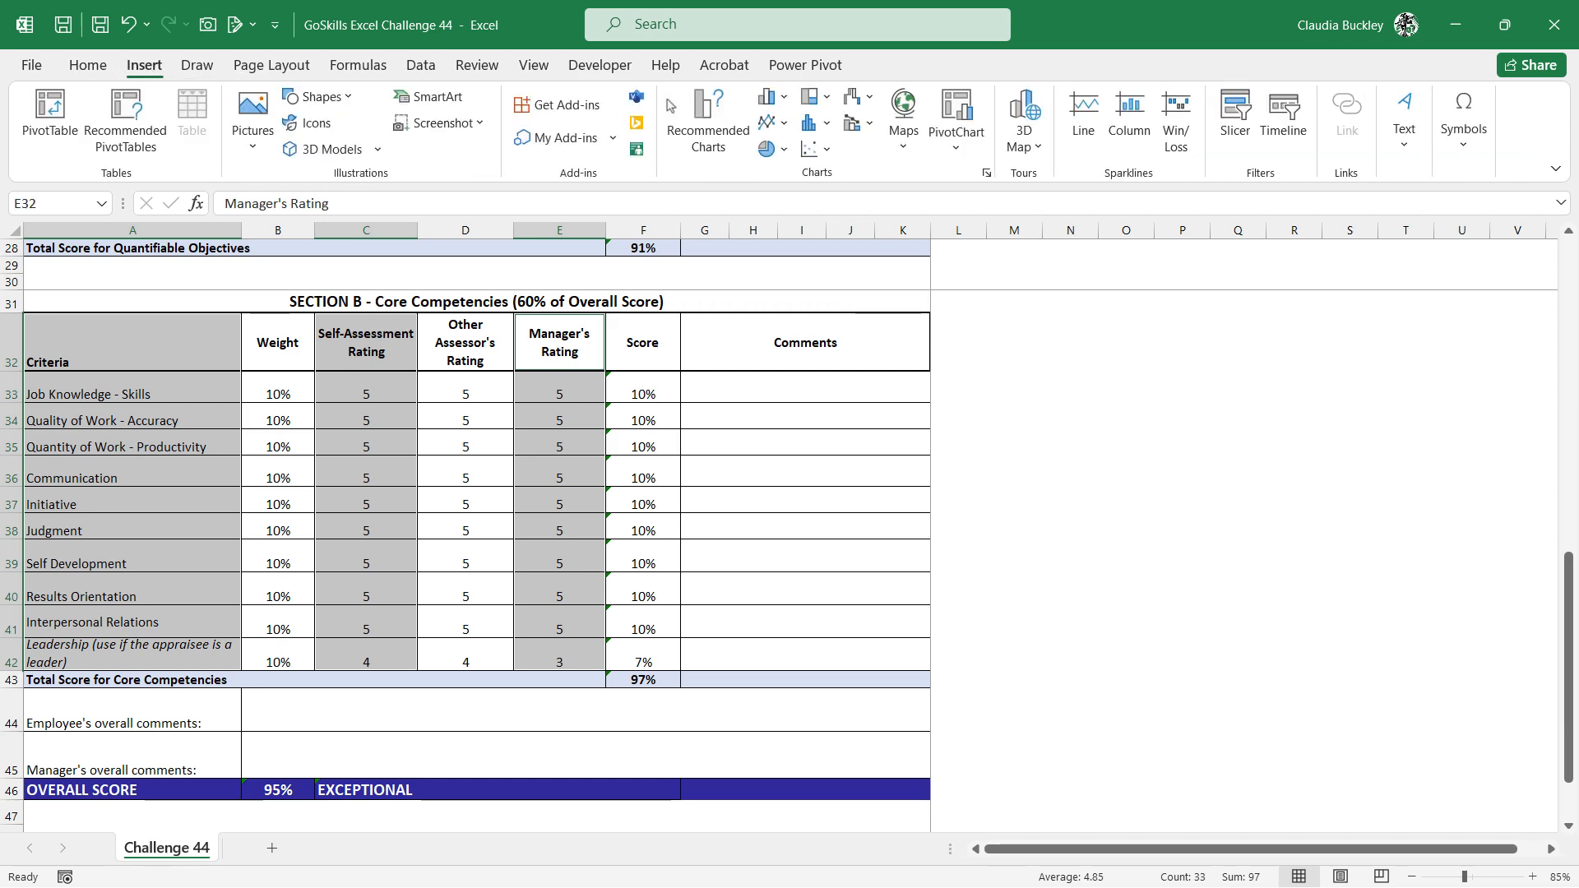
left_click(693, 121)
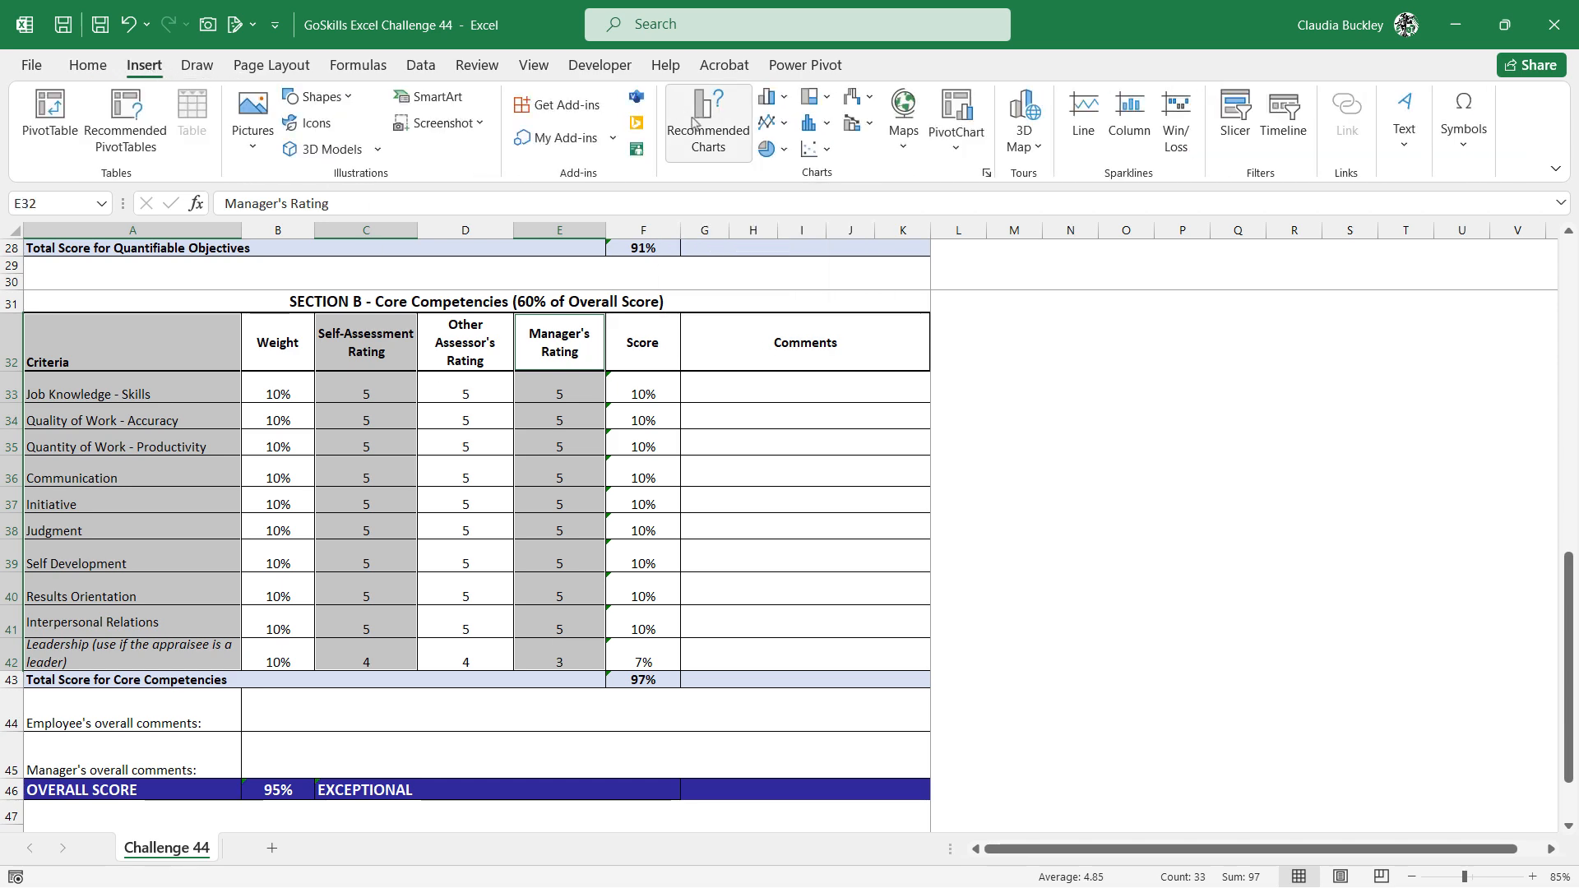
left_click(615, 181)
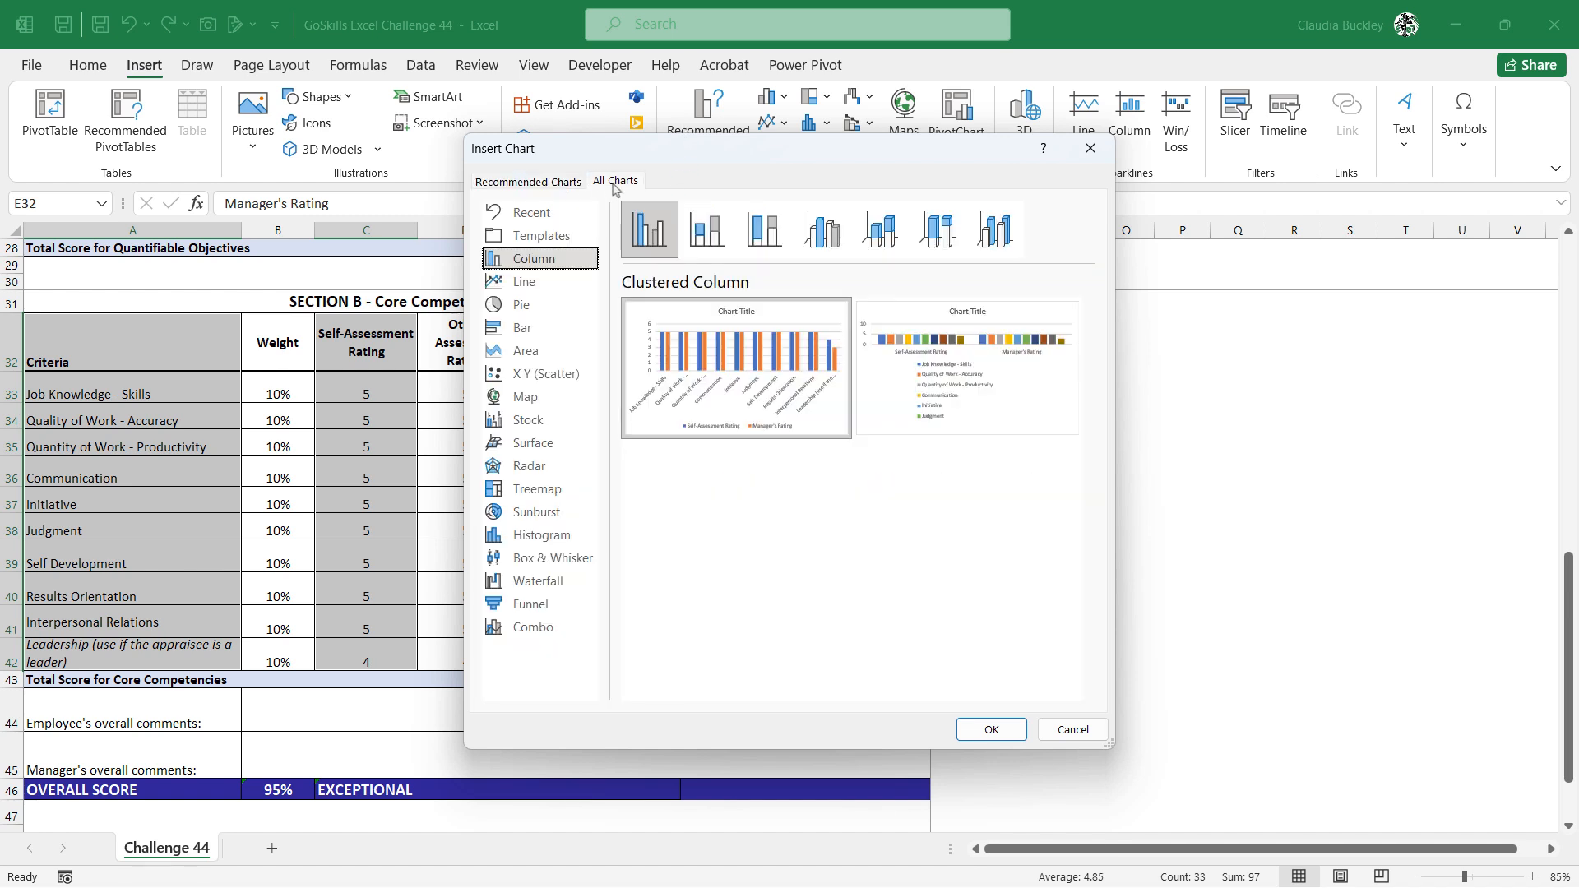
left_click(543, 467)
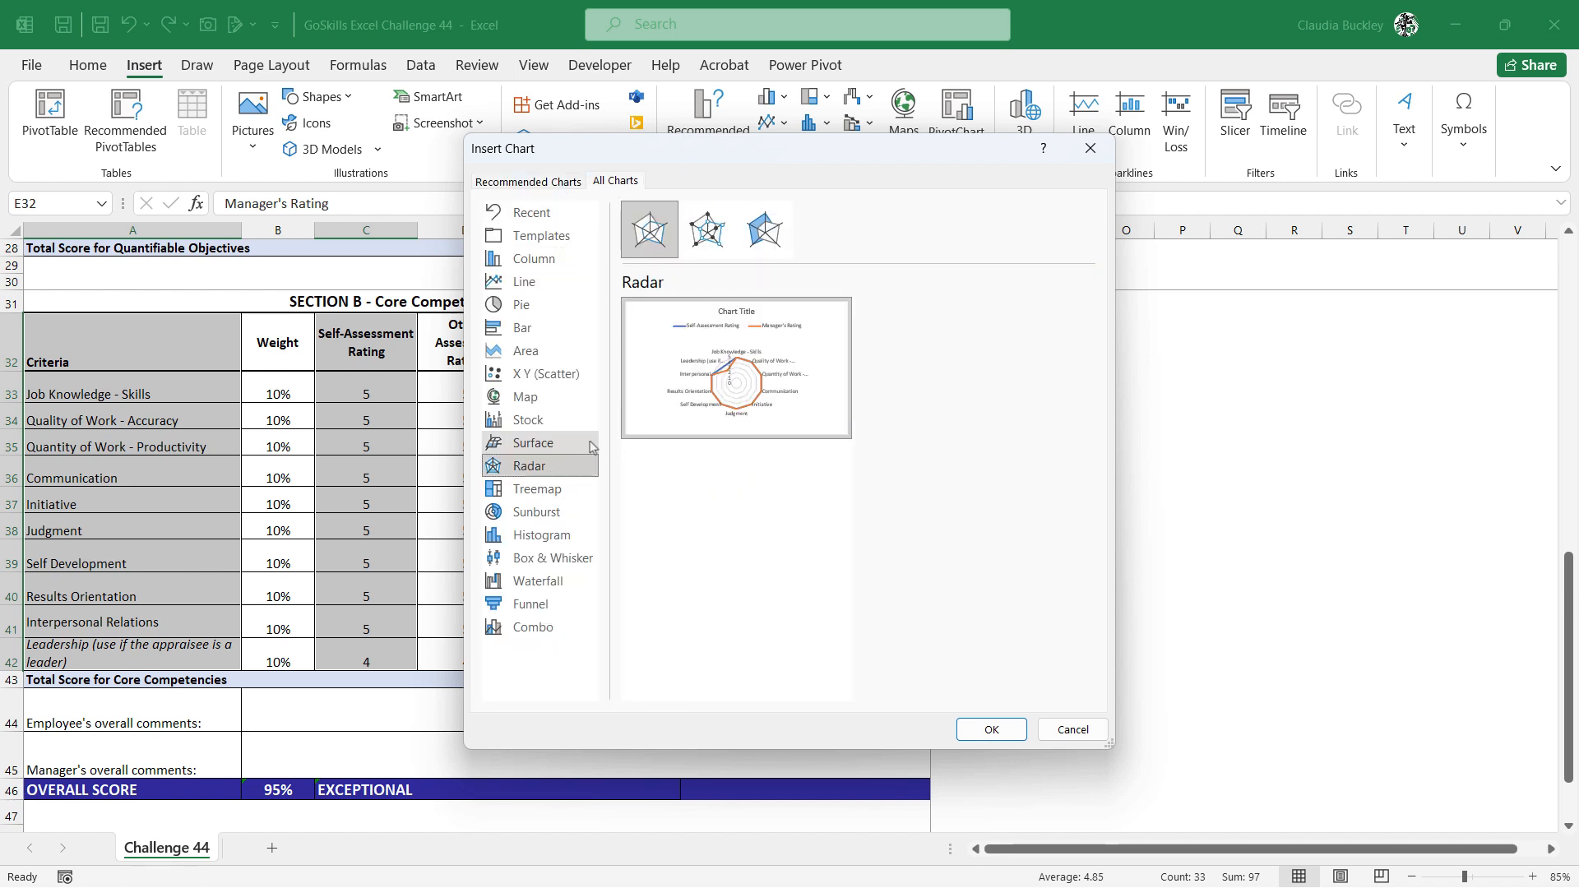
mouse_move(798, 421)
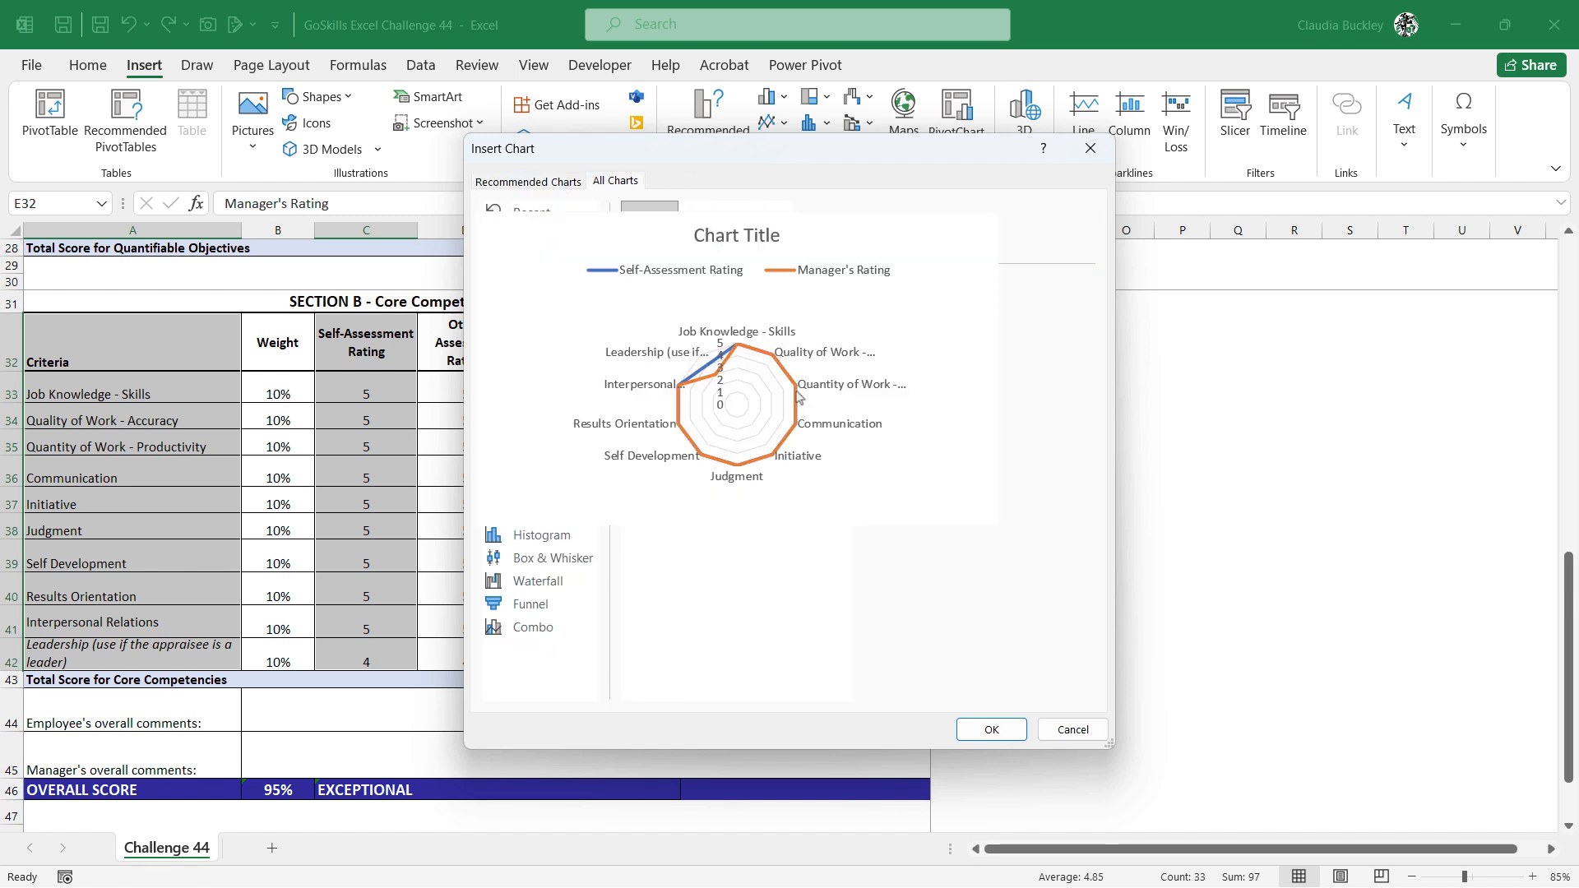
left_click(991, 729)
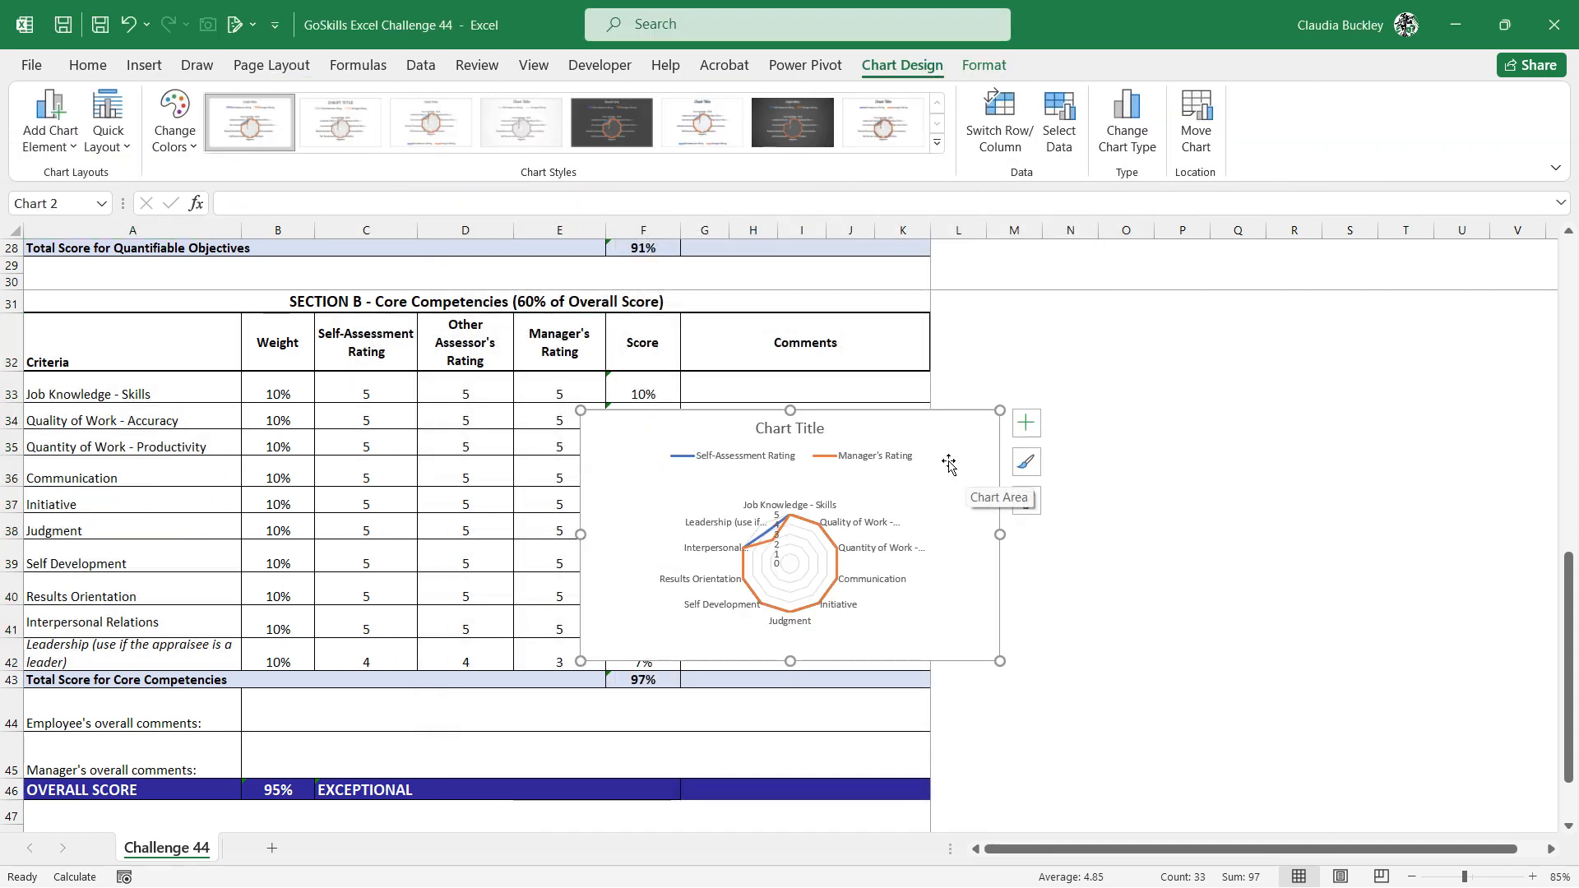
left_click_drag(946, 442, 1295, 401)
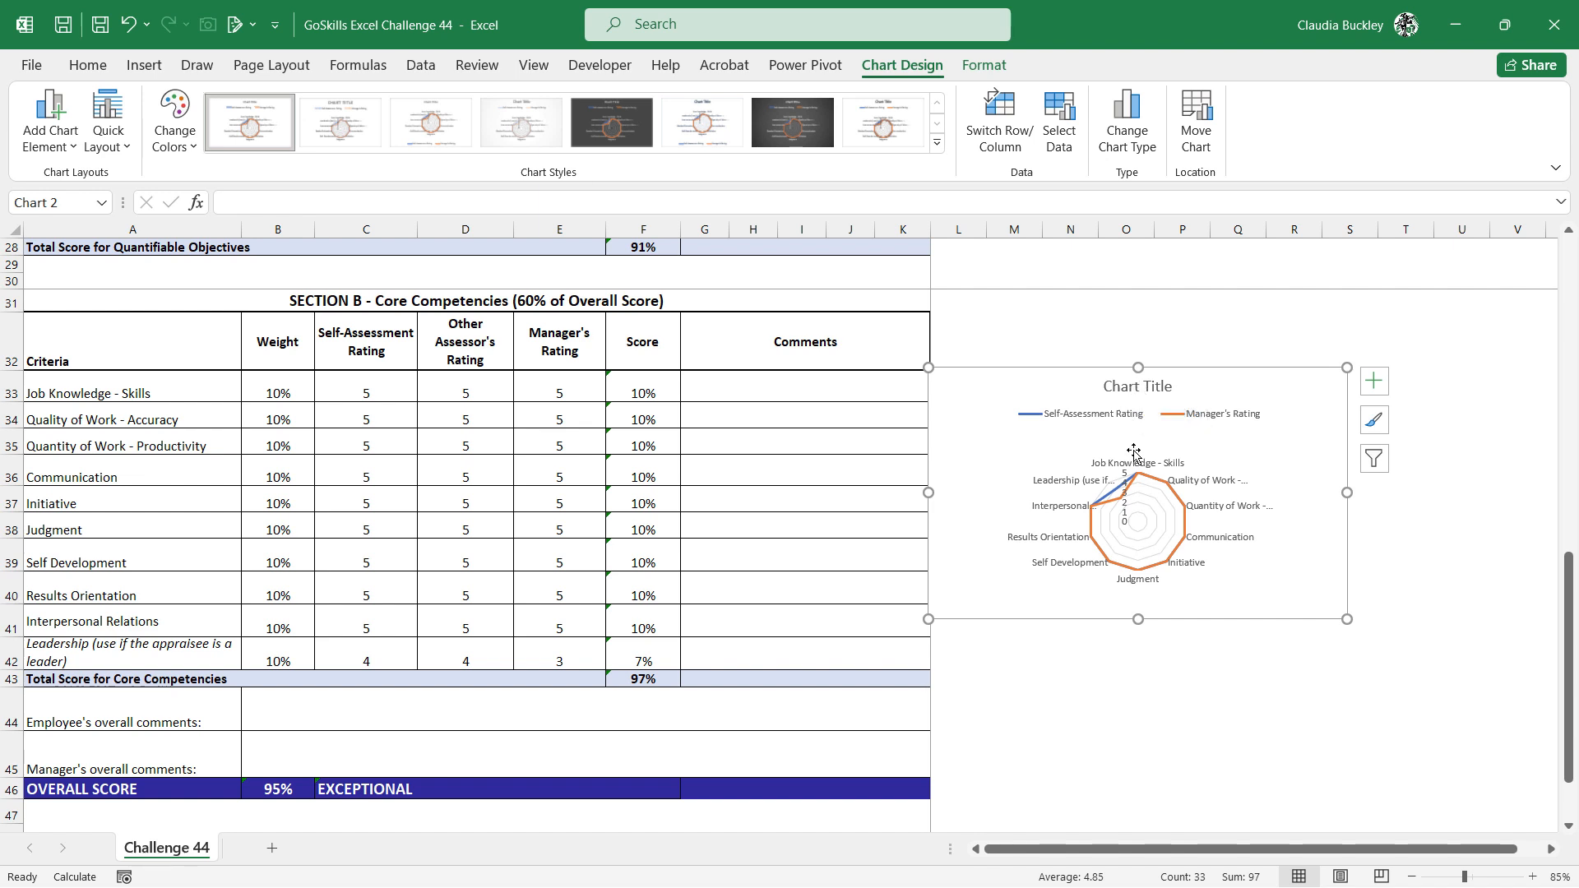
Build a chart title in N42 with the formula ="Core Competencies - "&B3, joining the text to the employee's name cell
left_click(1103, 658)
type("=")
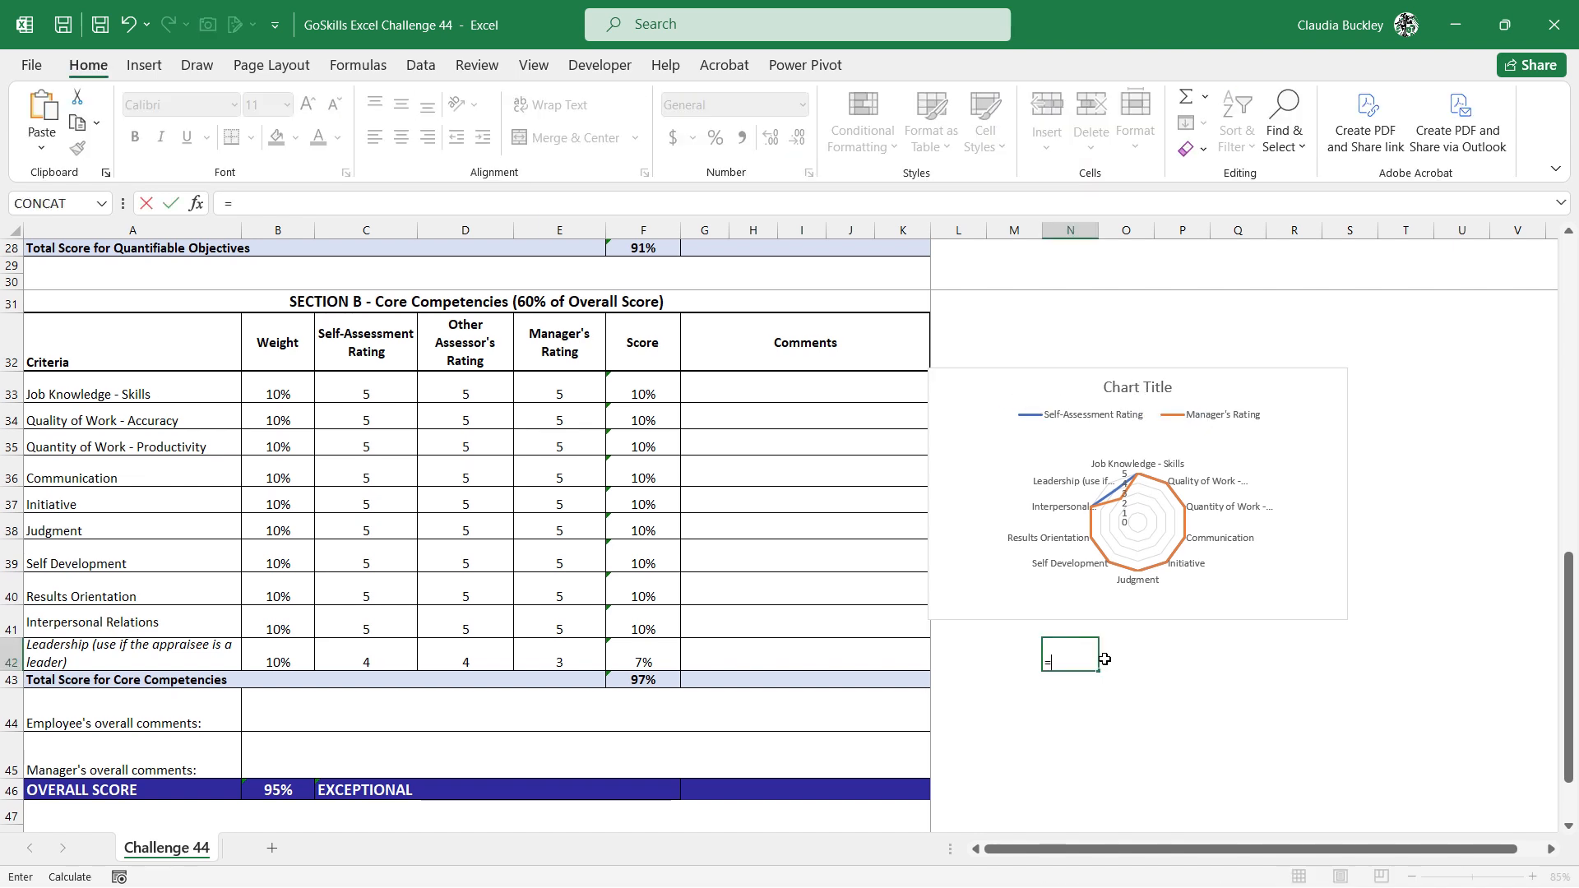
type("\"Core Comp")
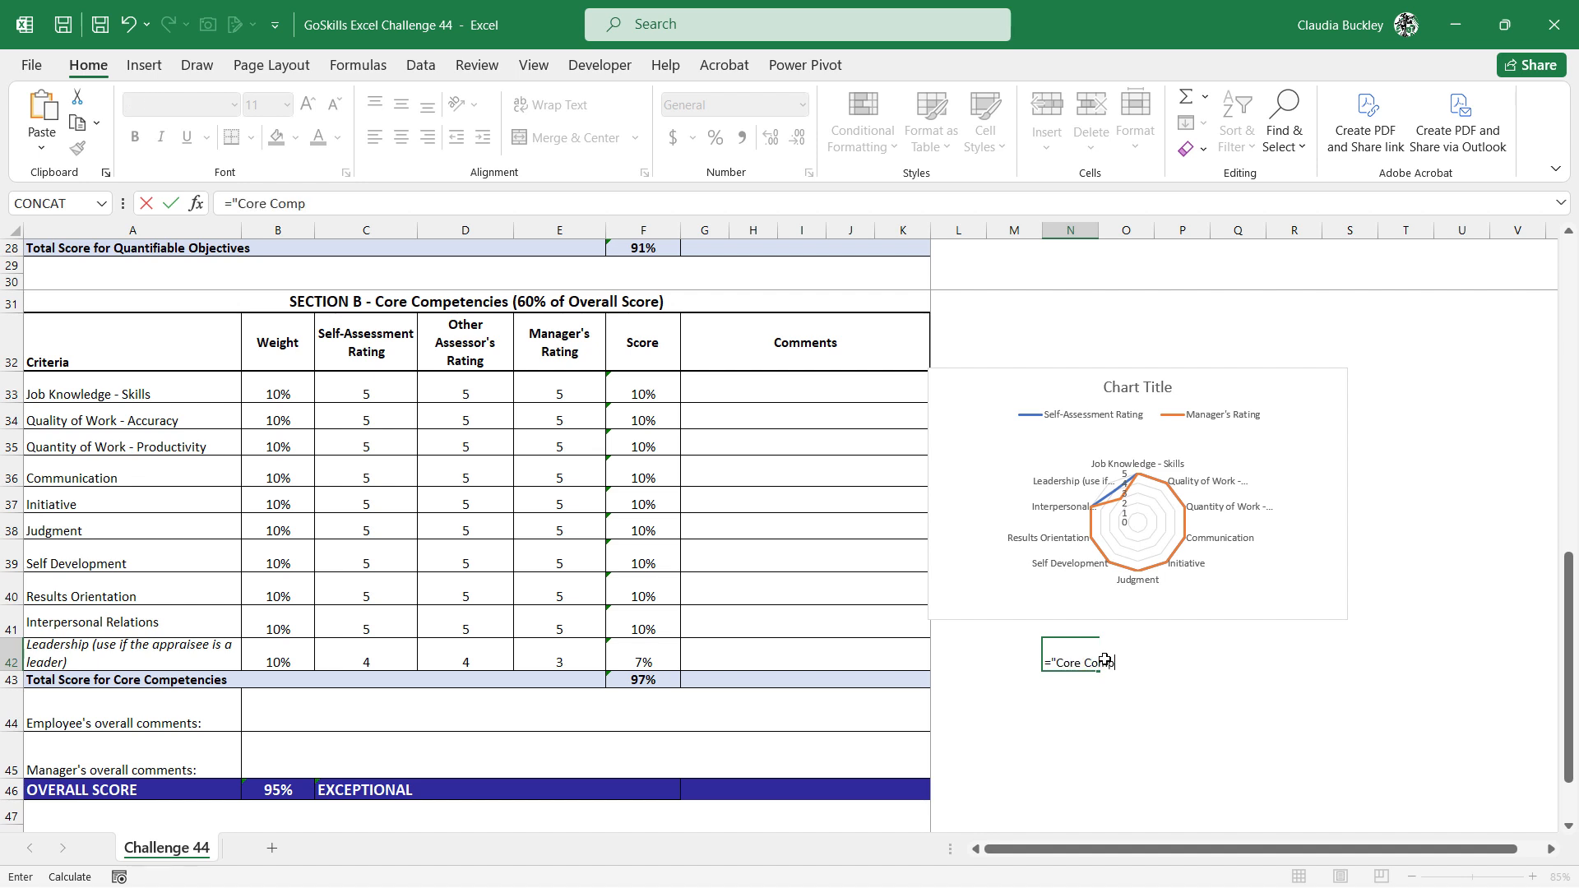
type("etencies - \"")
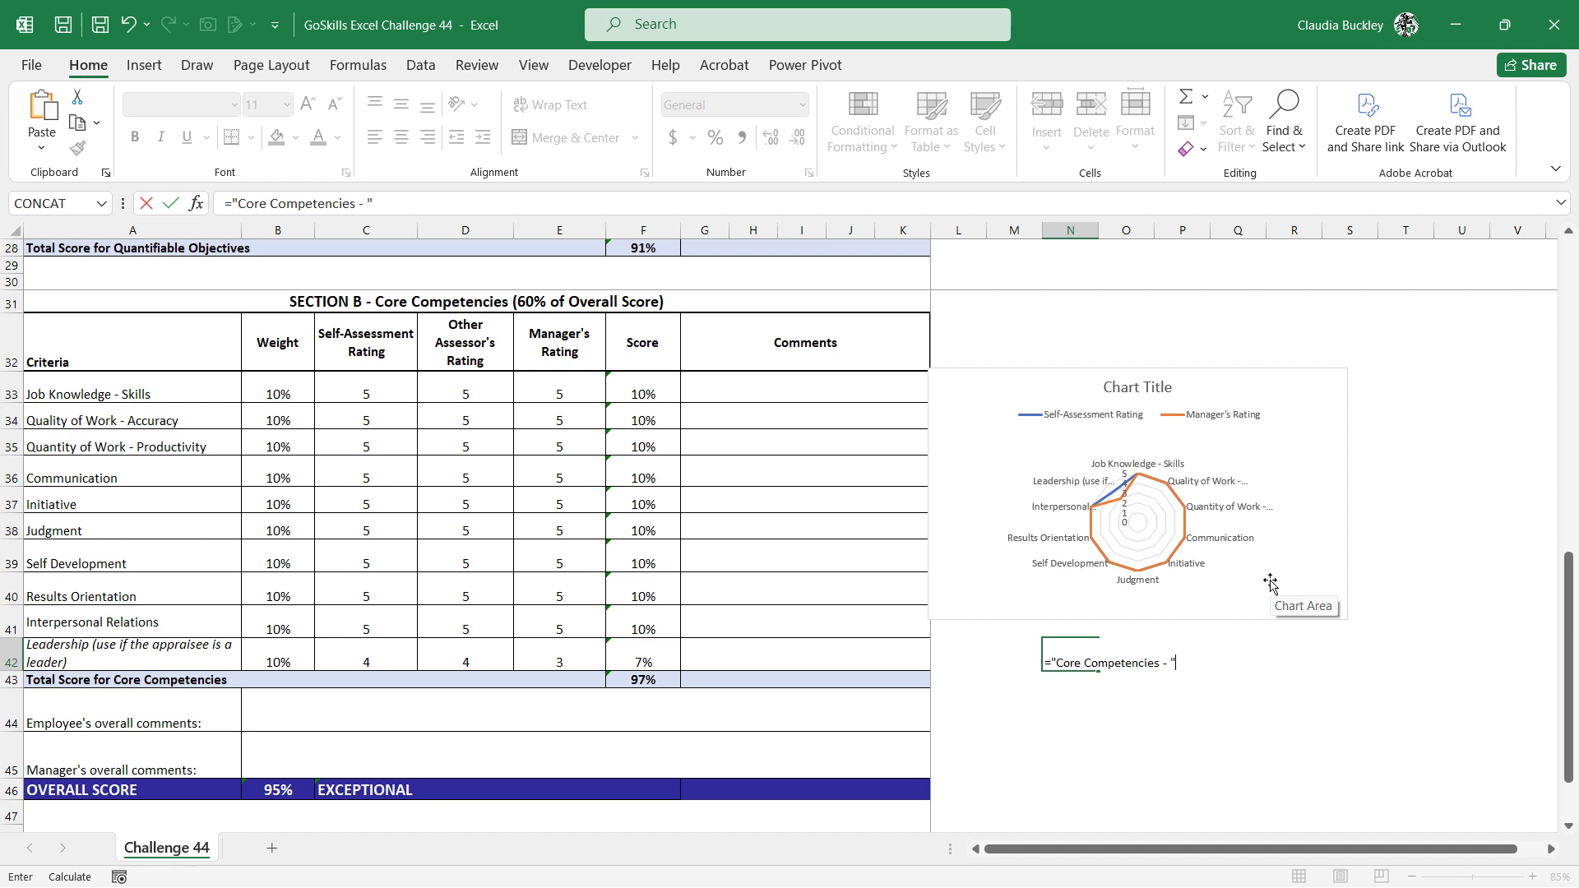
type("&")
scroll(575, 493, "up", 9)
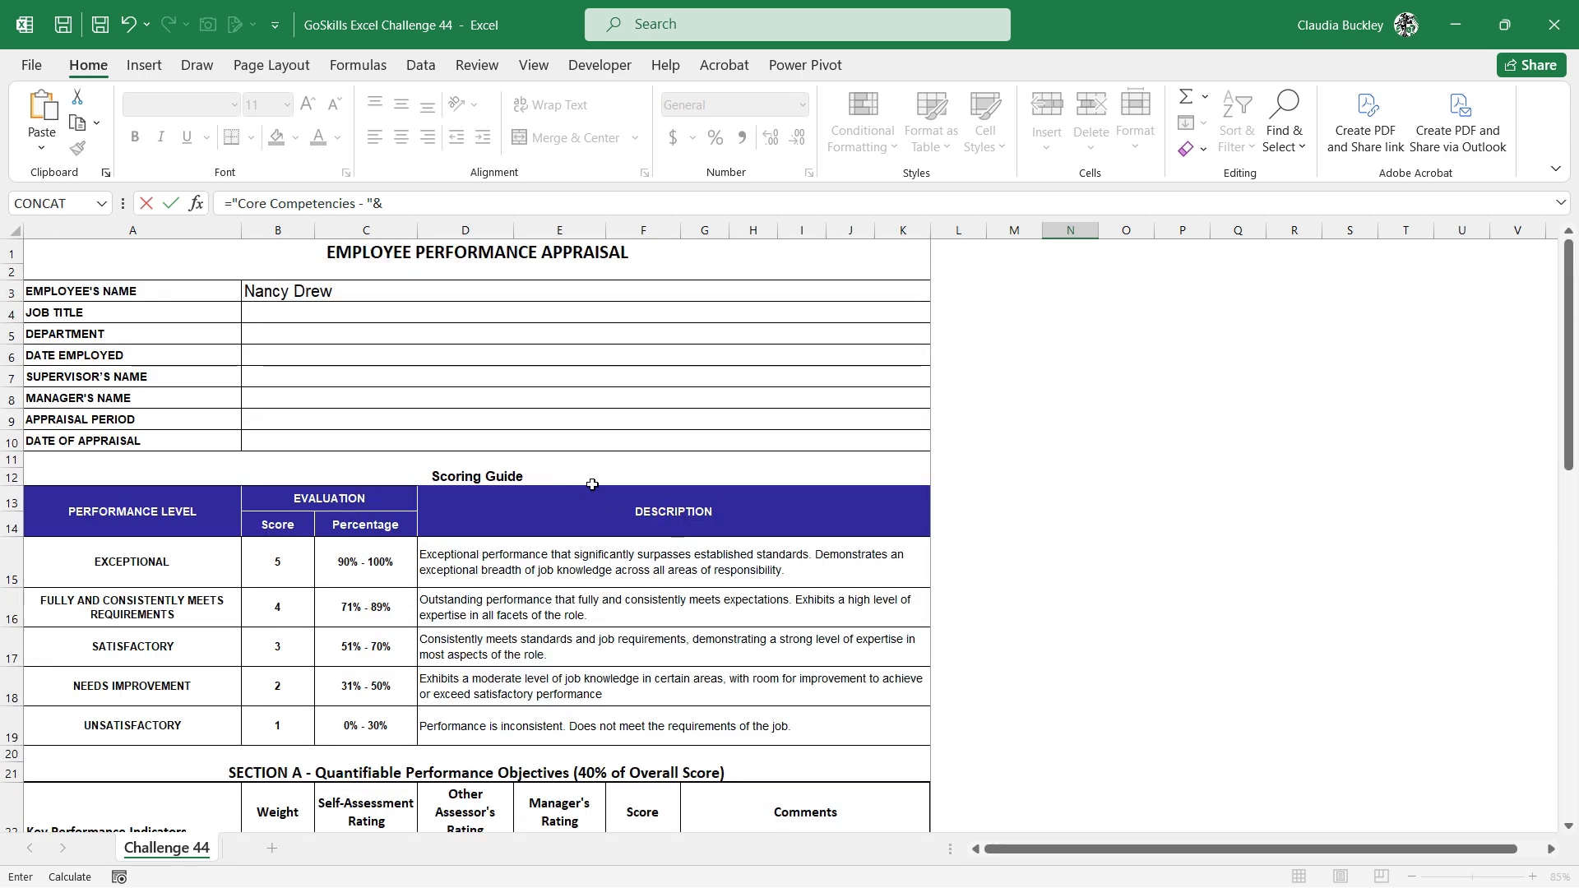
left_click(263, 289)
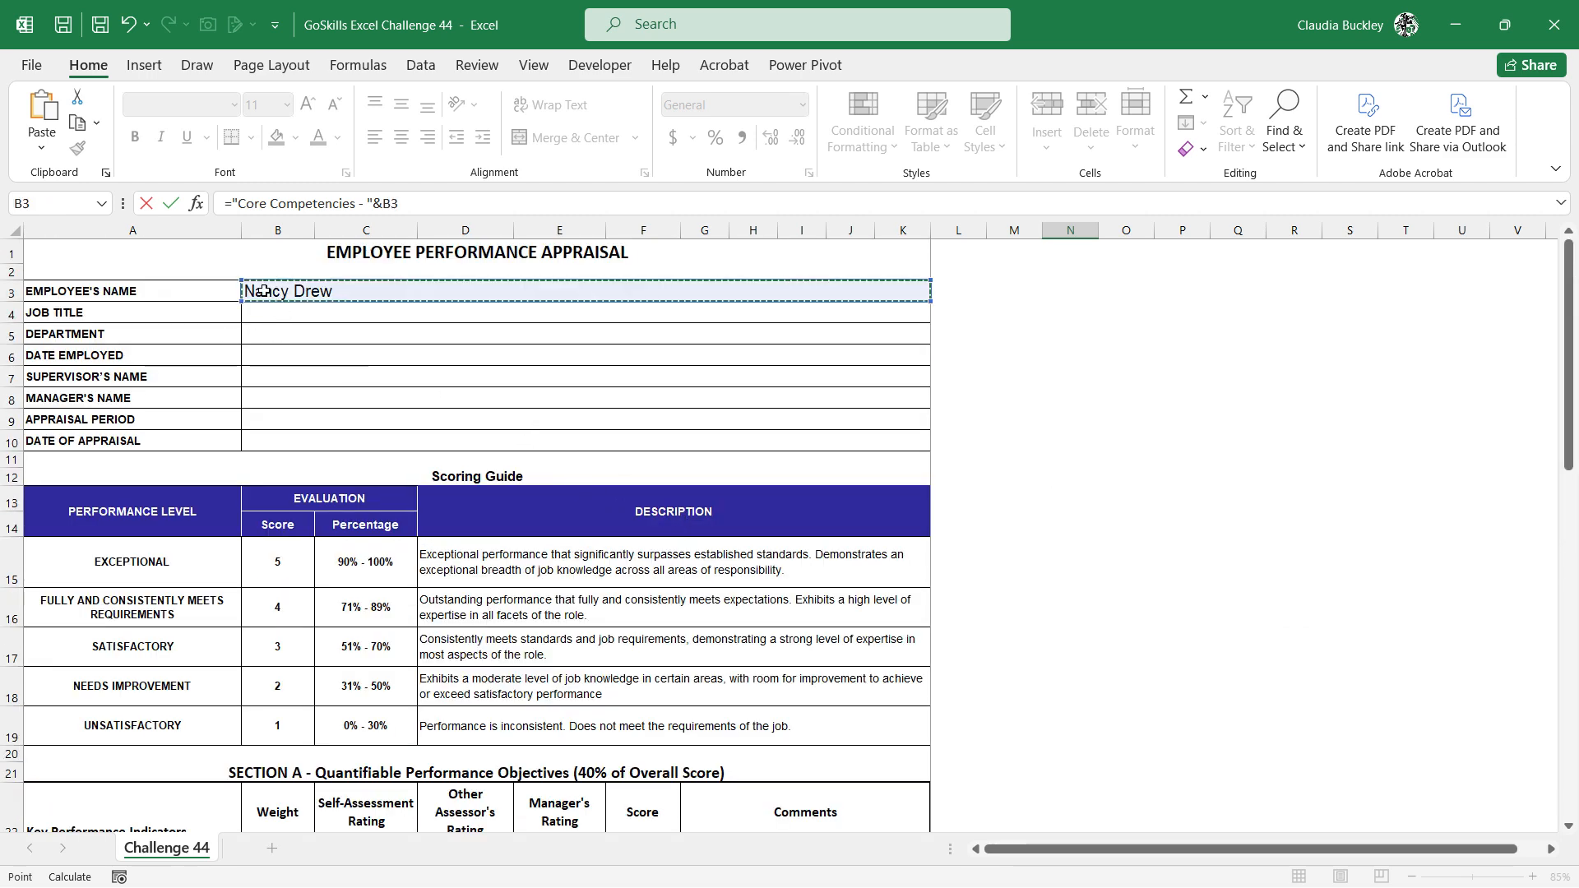
key("Return")
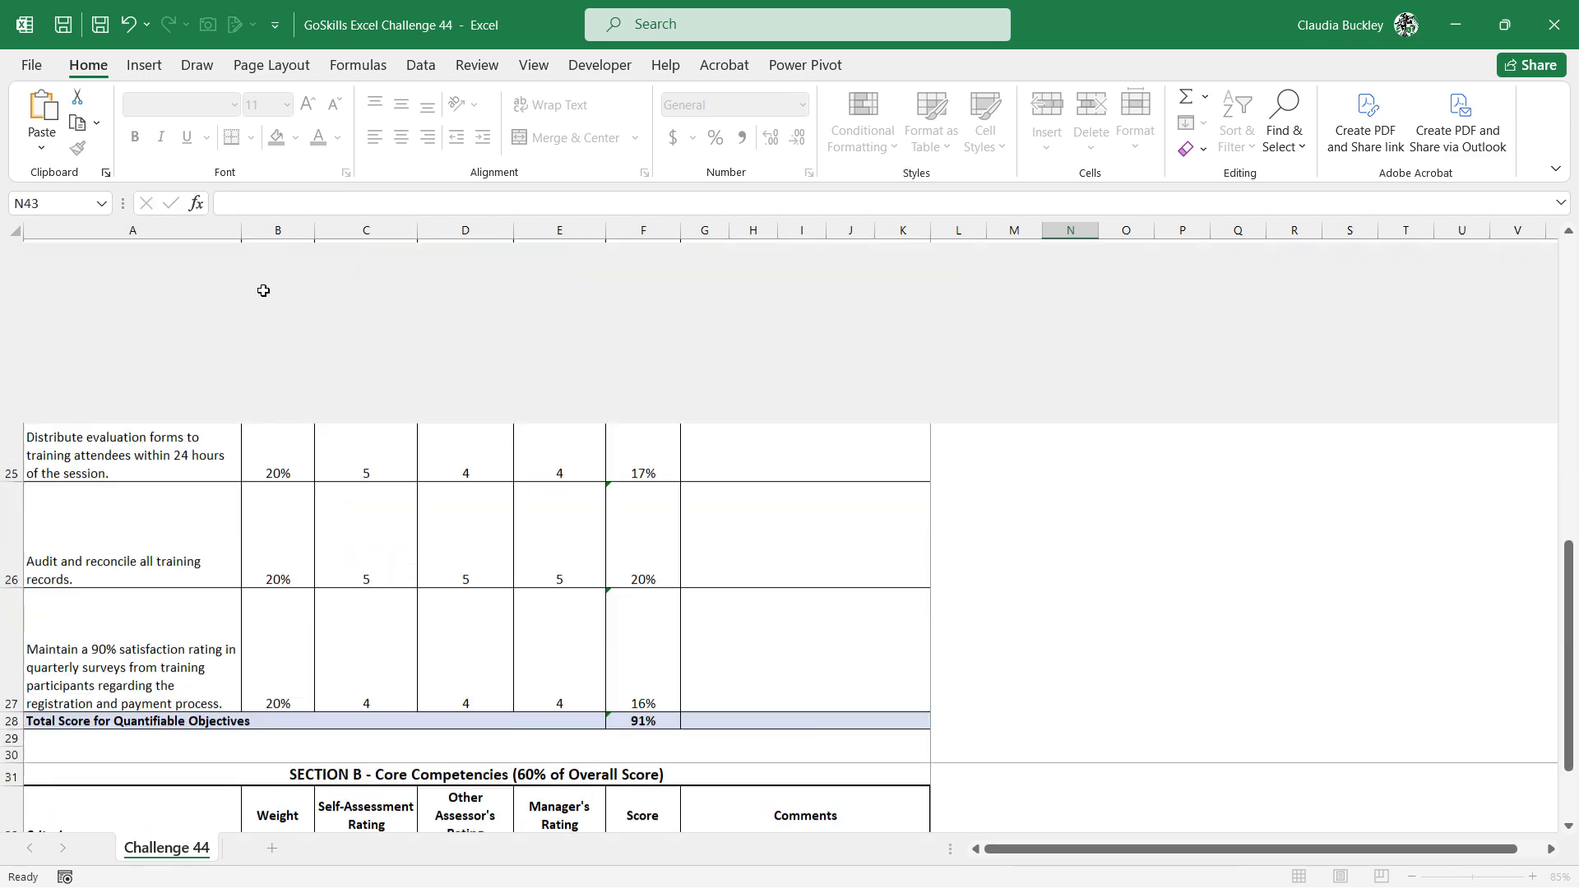
scroll(1008, 631, "down", 1)
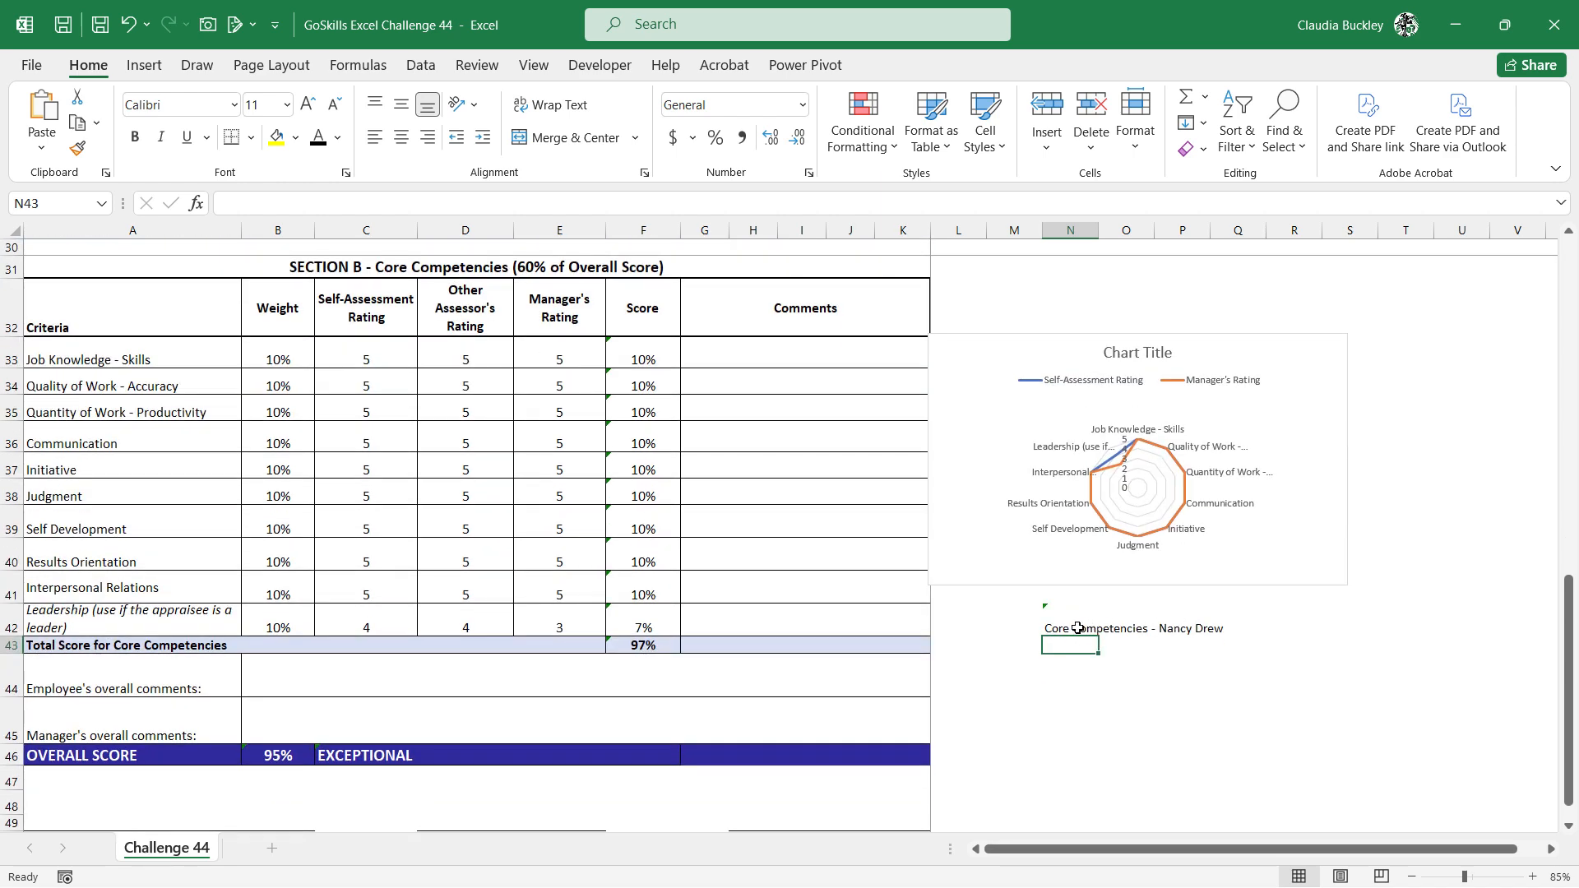
left_click(1073, 625)
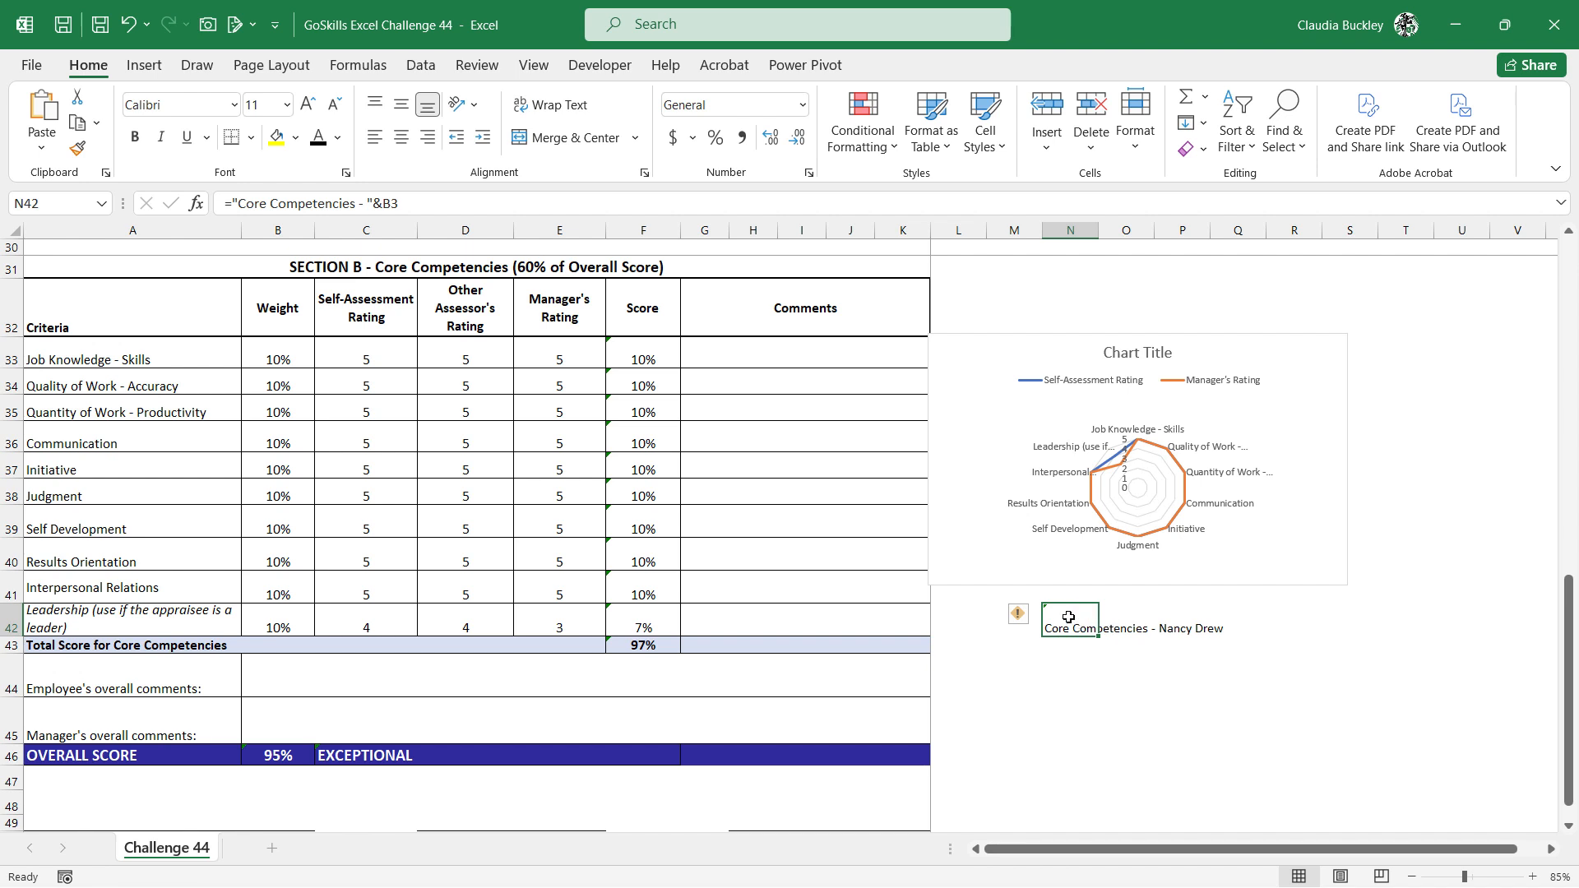
Link the radar chart's title to cell N42 so it uses the combined title text
left_click(1132, 348)
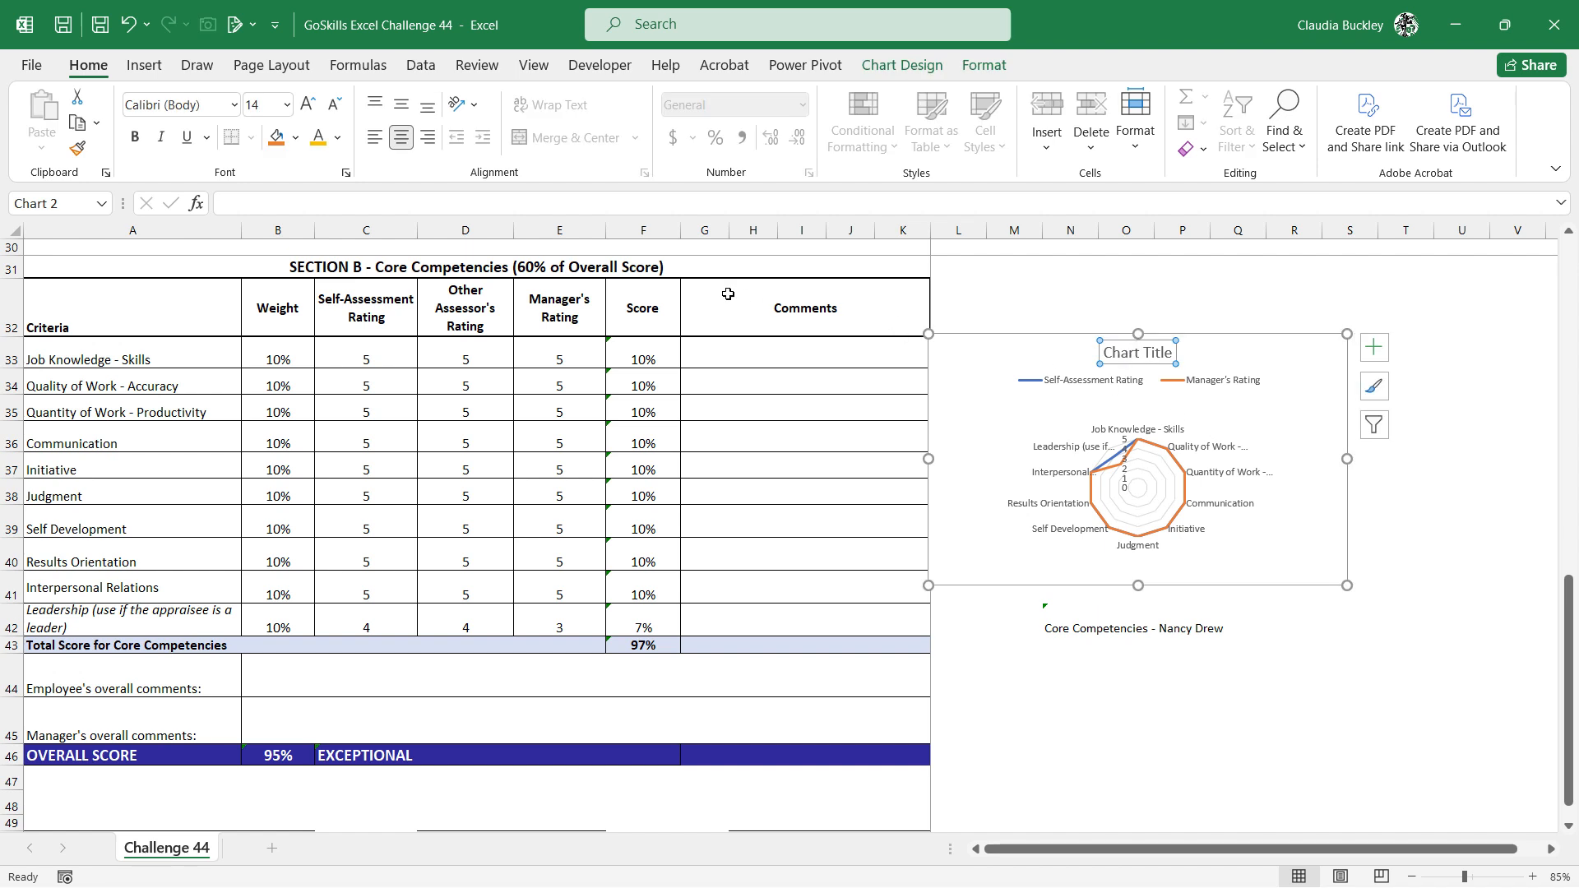
left_click(480, 201)
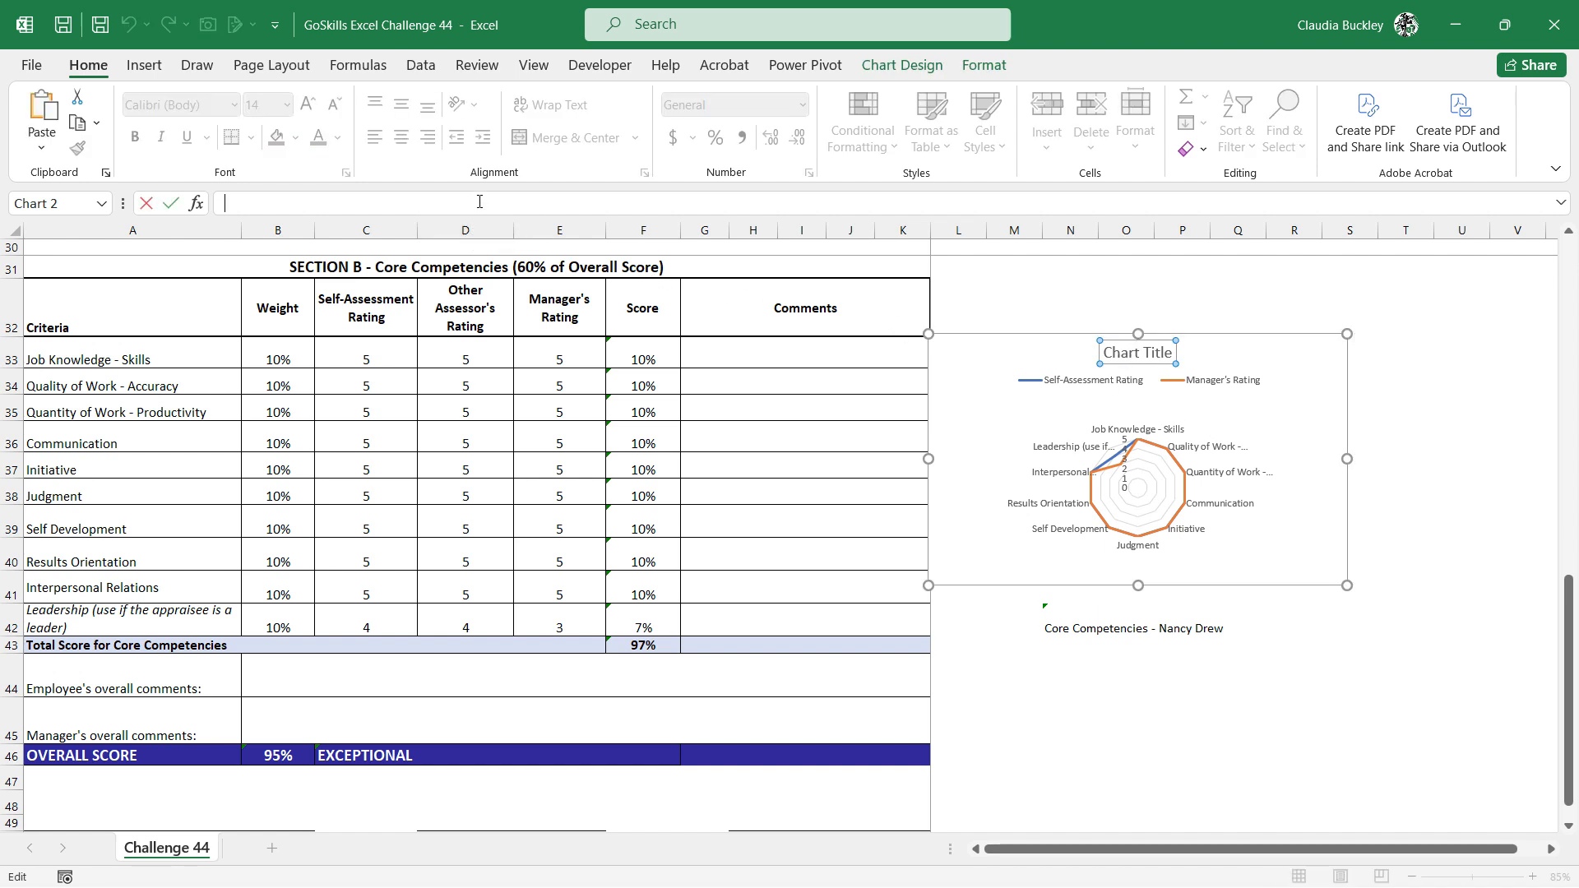
type("=")
left_click(1061, 620)
key("Return")
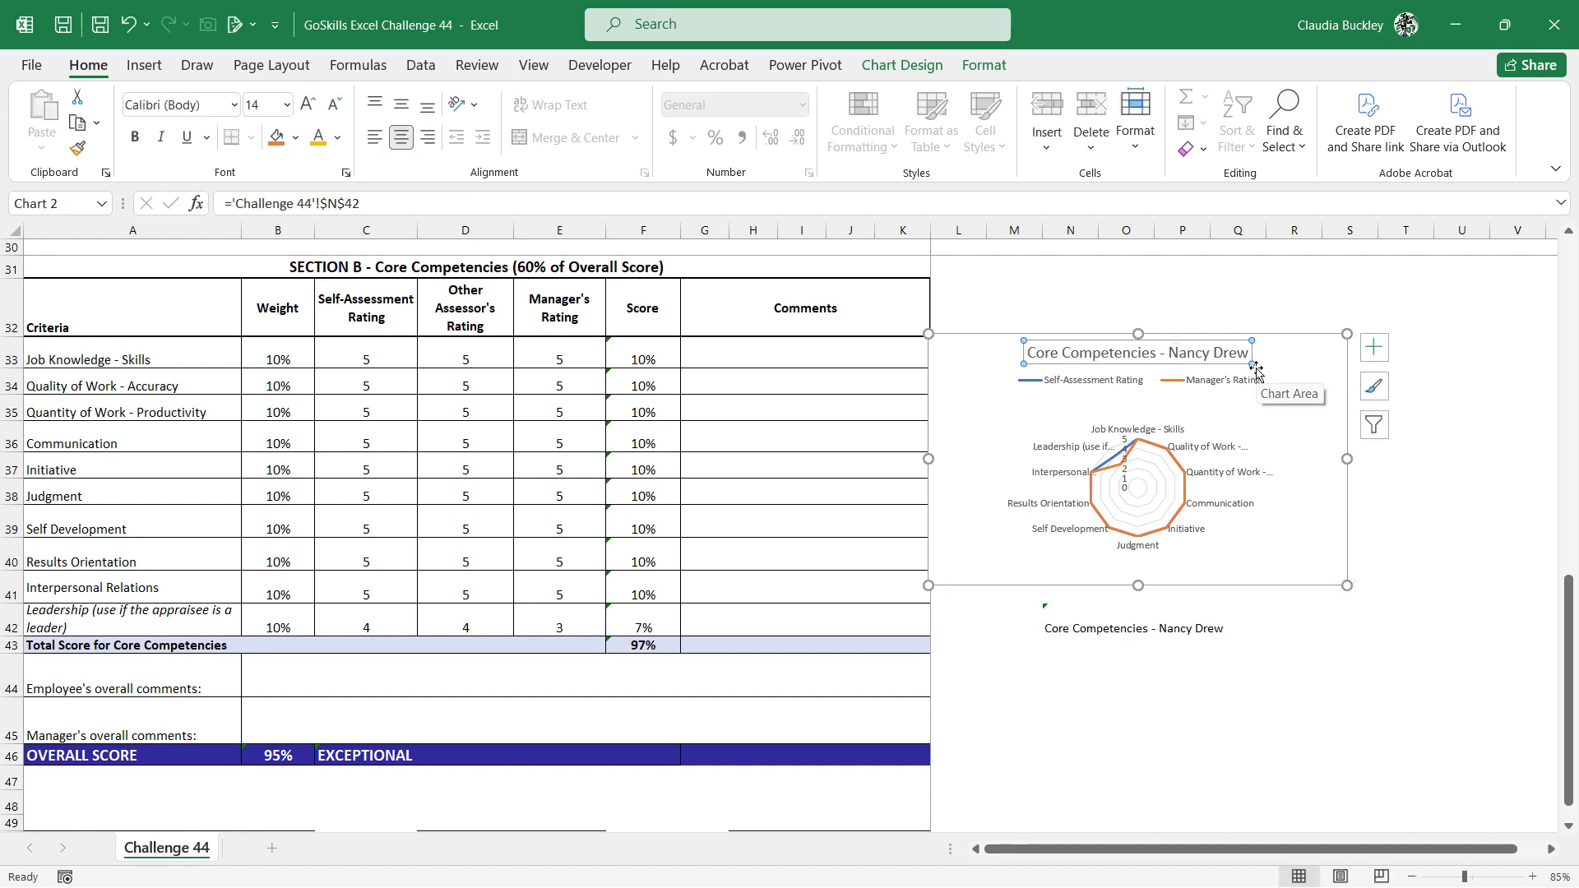
Move the radar chart down over N42 to cover the helper title text, and deselect the chart
mouse_move(1255, 369)
left_mouse_down()
mouse_move(1324, 395)
mouse_move(1349, 502)
mouse_move(1325, 503)
left_mouse_up()
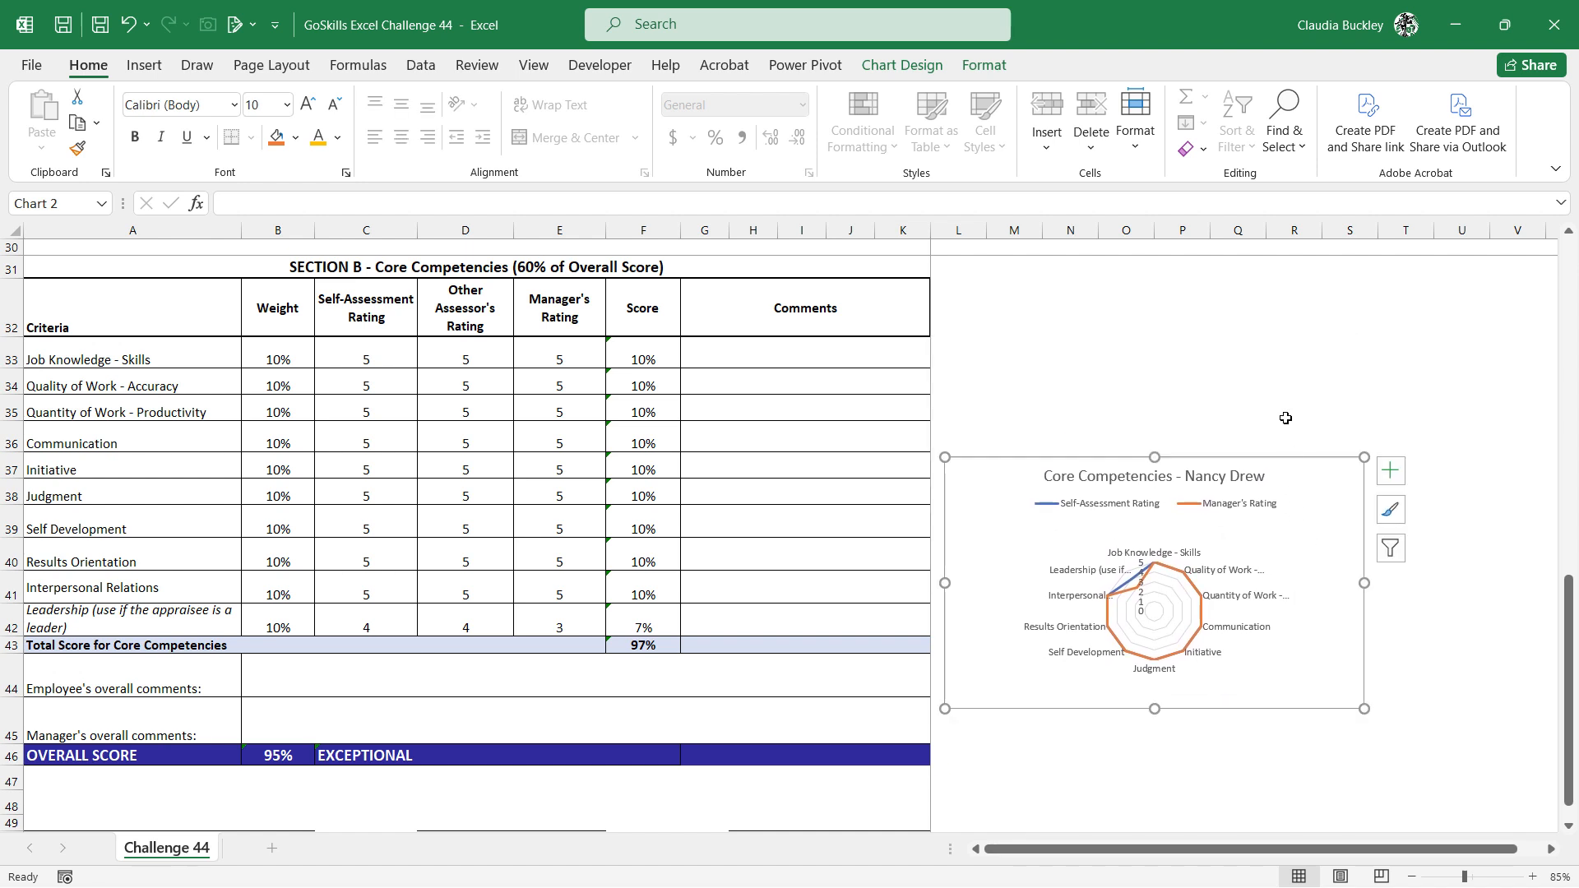
left_click(1315, 416)
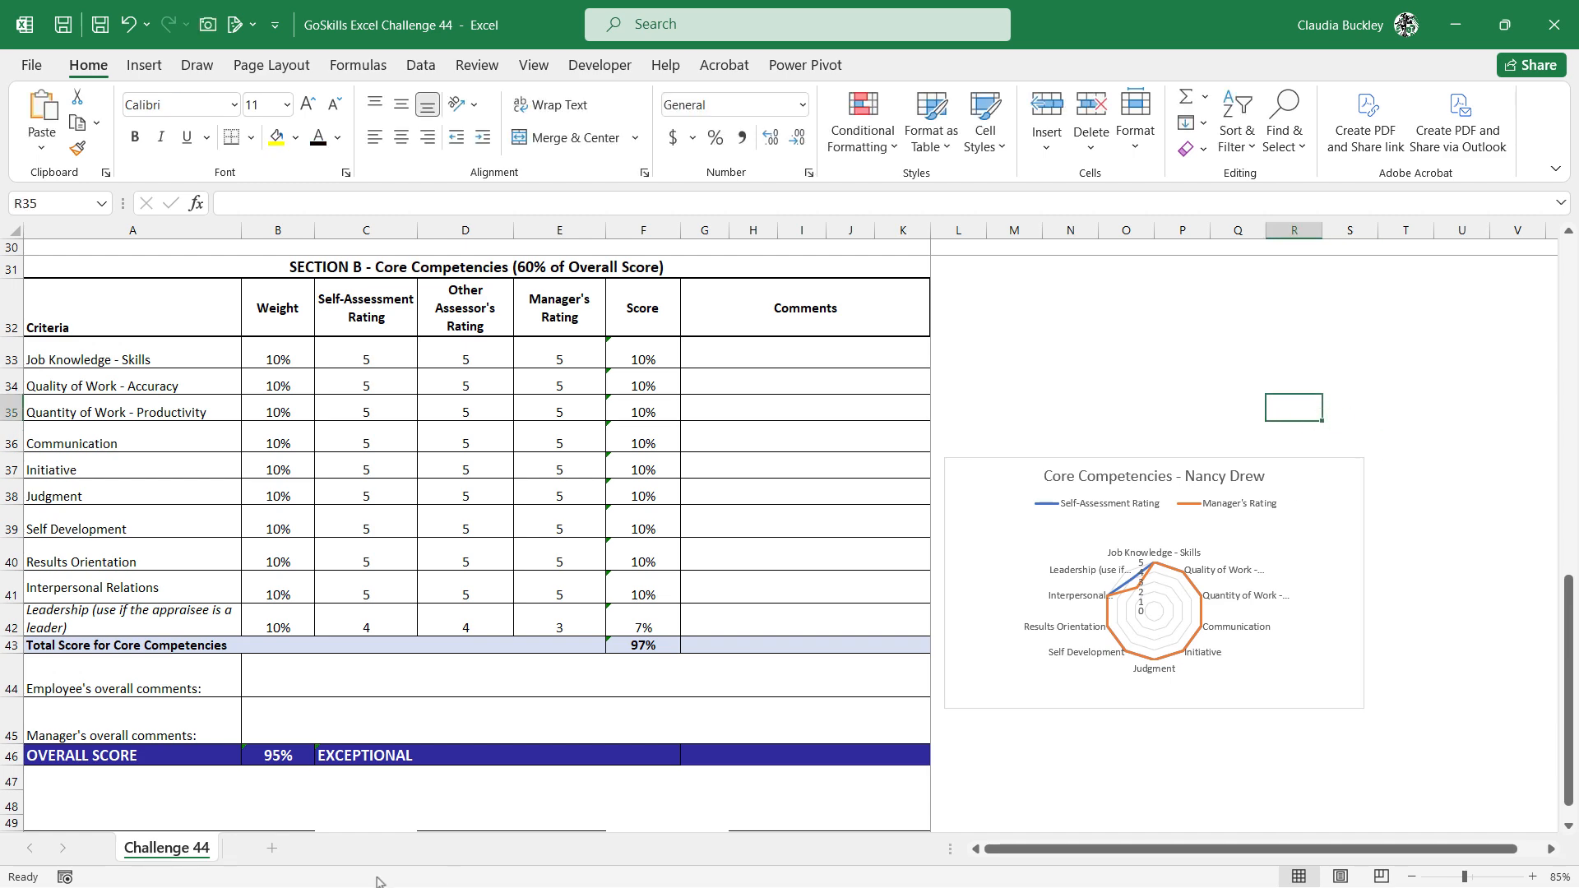
scroll(460, 748, "up", 4)
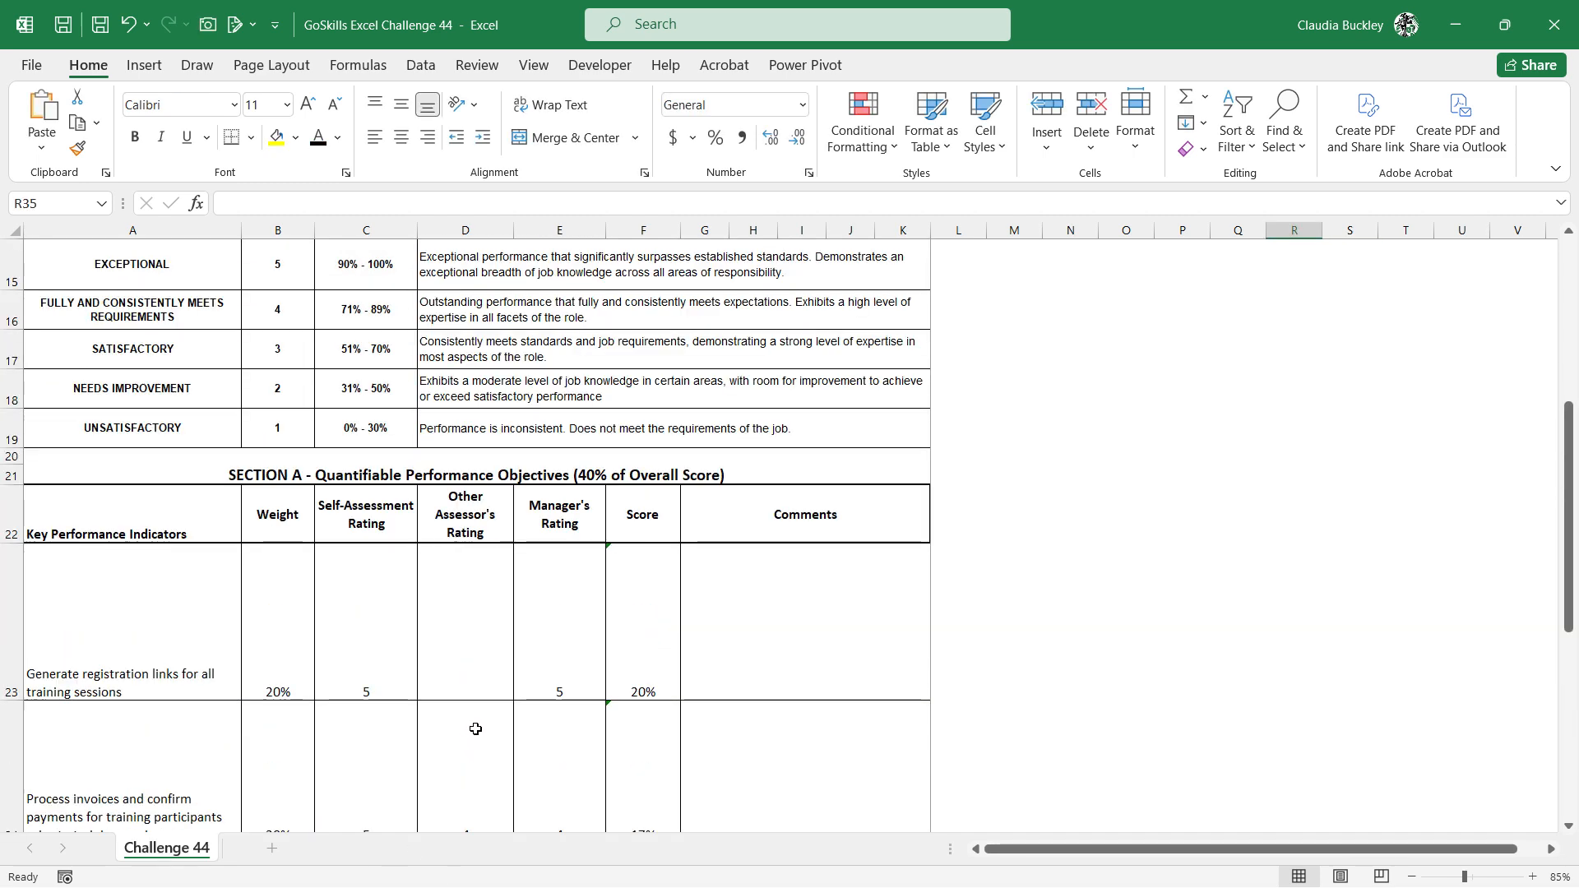
scroll(532, 641, "down", 4)
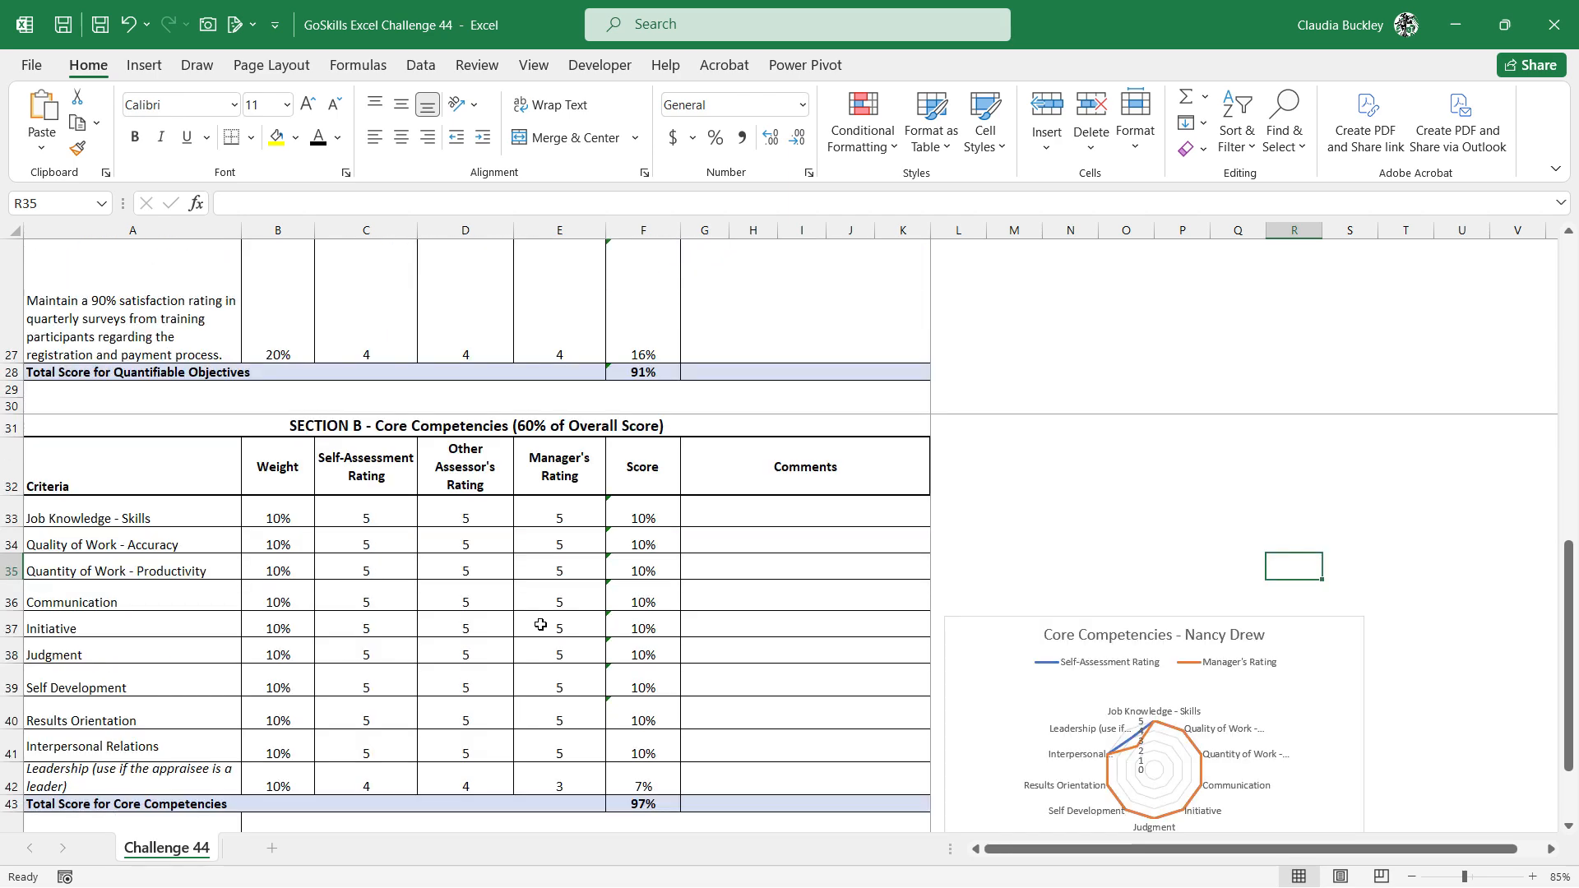